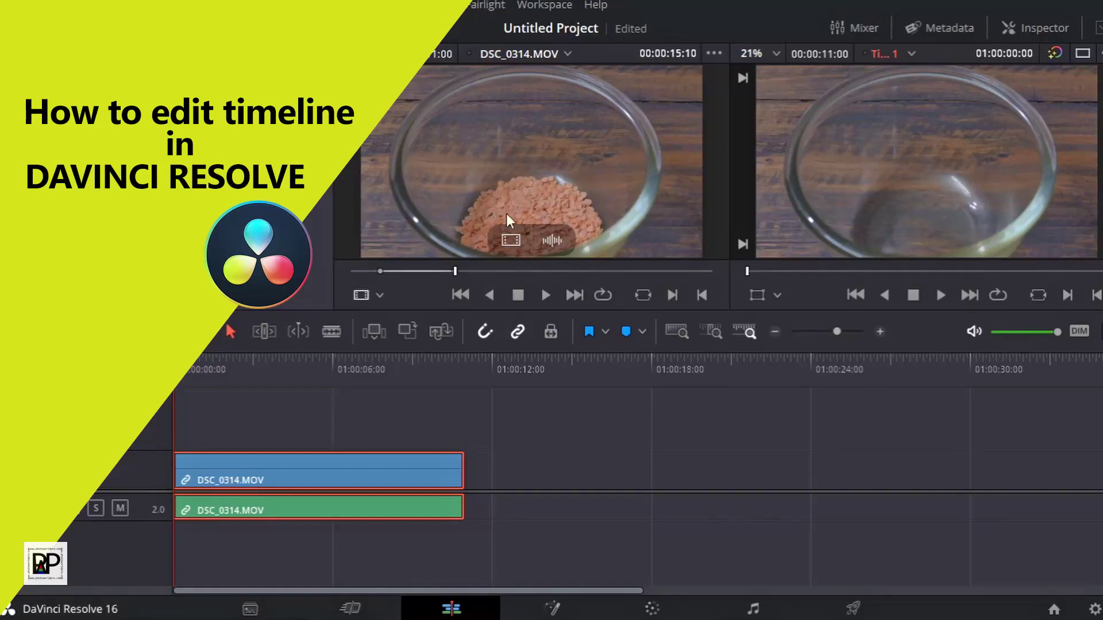
Step: Add the clip's video and audio separately to the timeline, placing the audio further along
drag(509, 239, 477, 485)
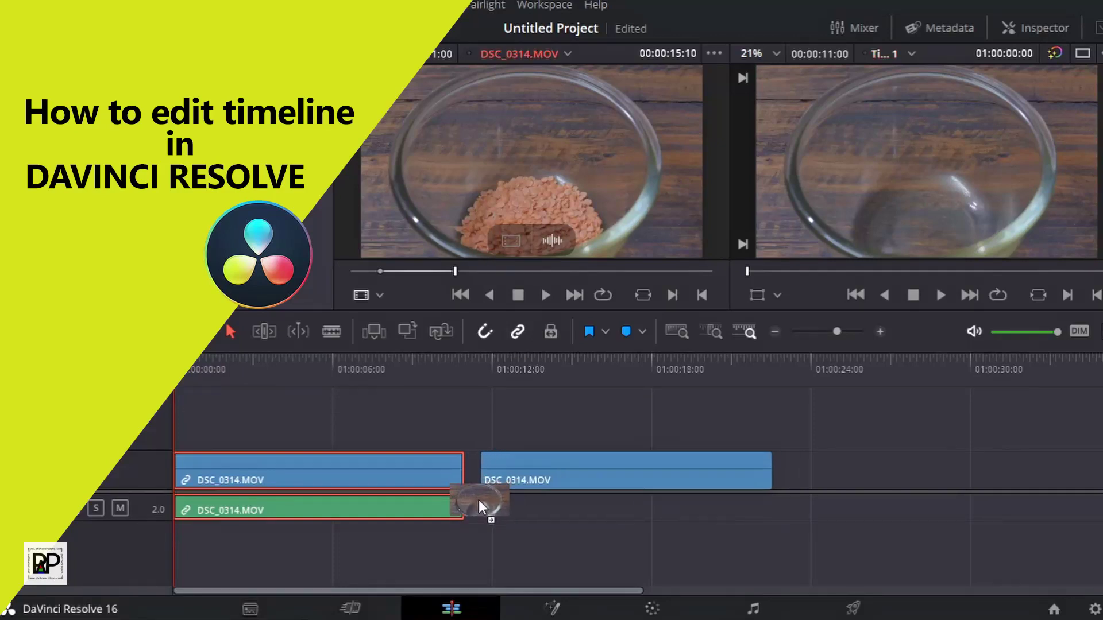
drag(556, 241, 484, 523)
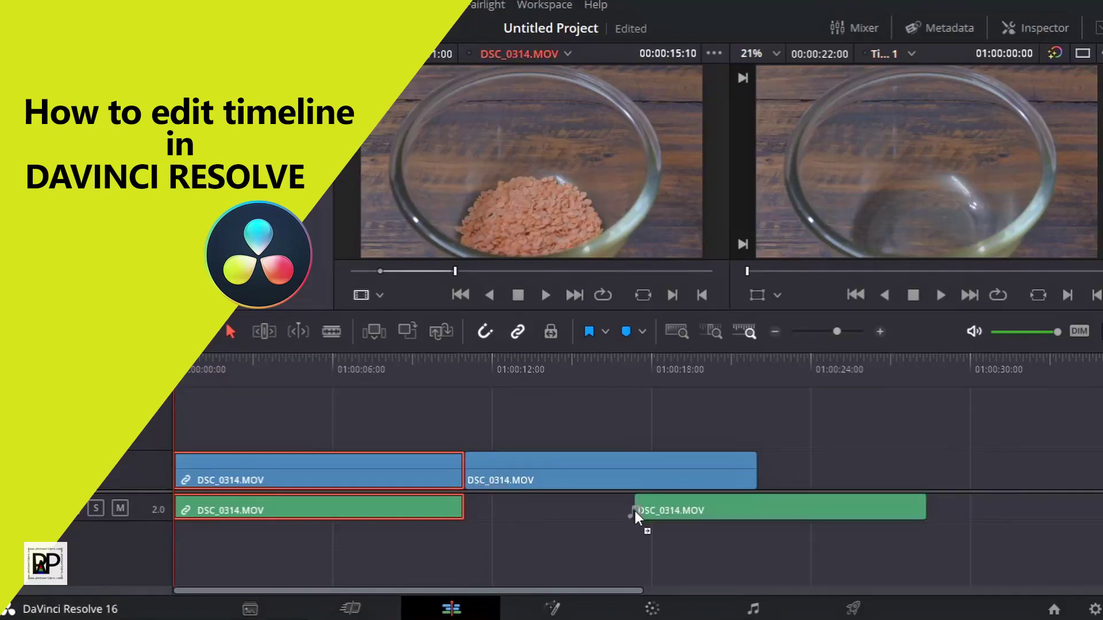
drag(561, 511, 833, 506)
drag(477, 471, 524, 473)
Step: Butt the second video clip against the first and line its audio up underneath
click(324, 473)
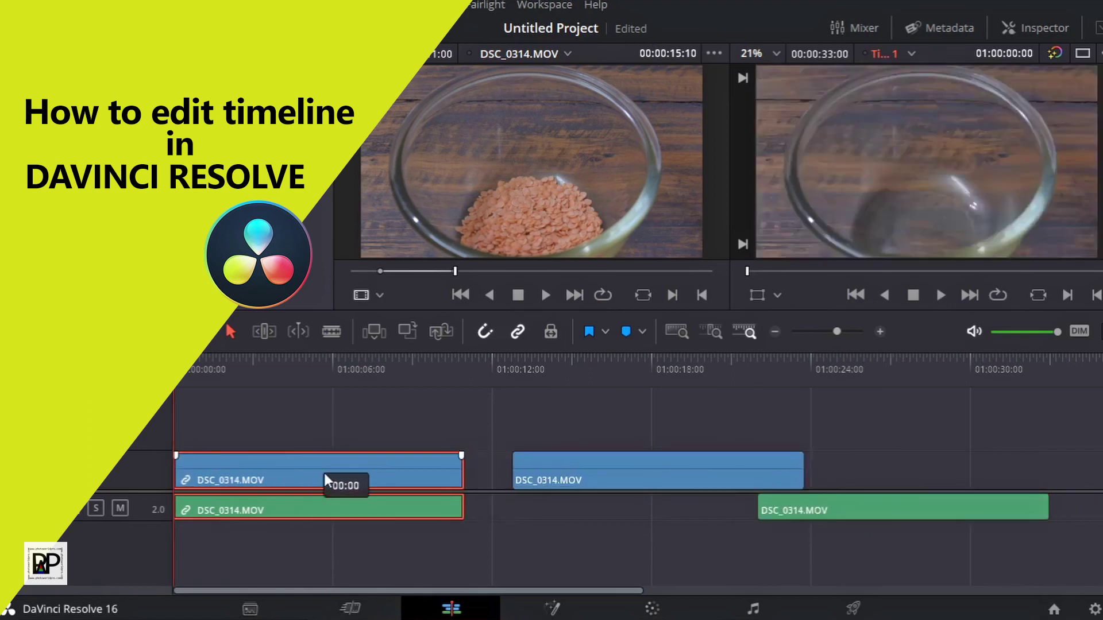
drag(710, 475, 665, 476)
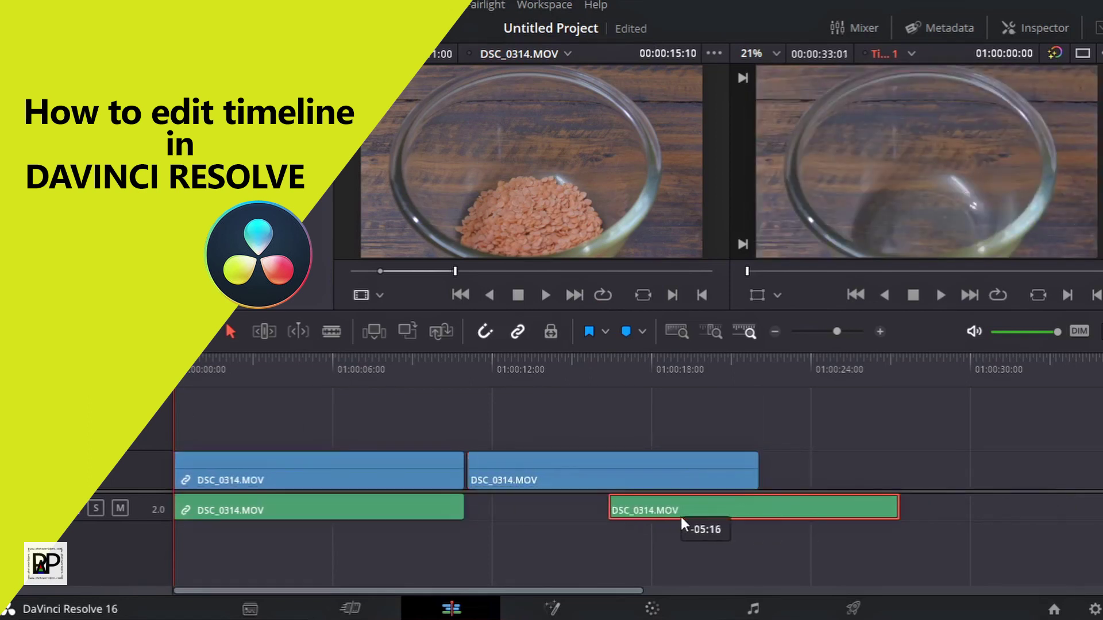
drag(833, 509, 552, 515)
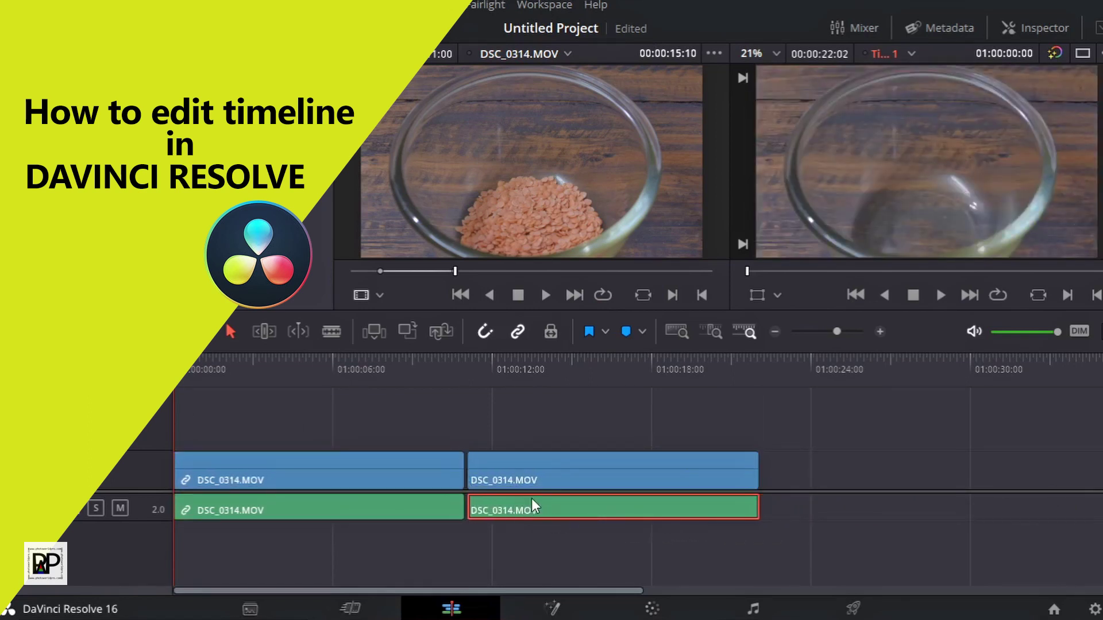
Step: Delete the second video clip and the extra audio clip, then mark a source out point
click(644, 478)
key(Delete)
click(566, 510)
key(Delete)
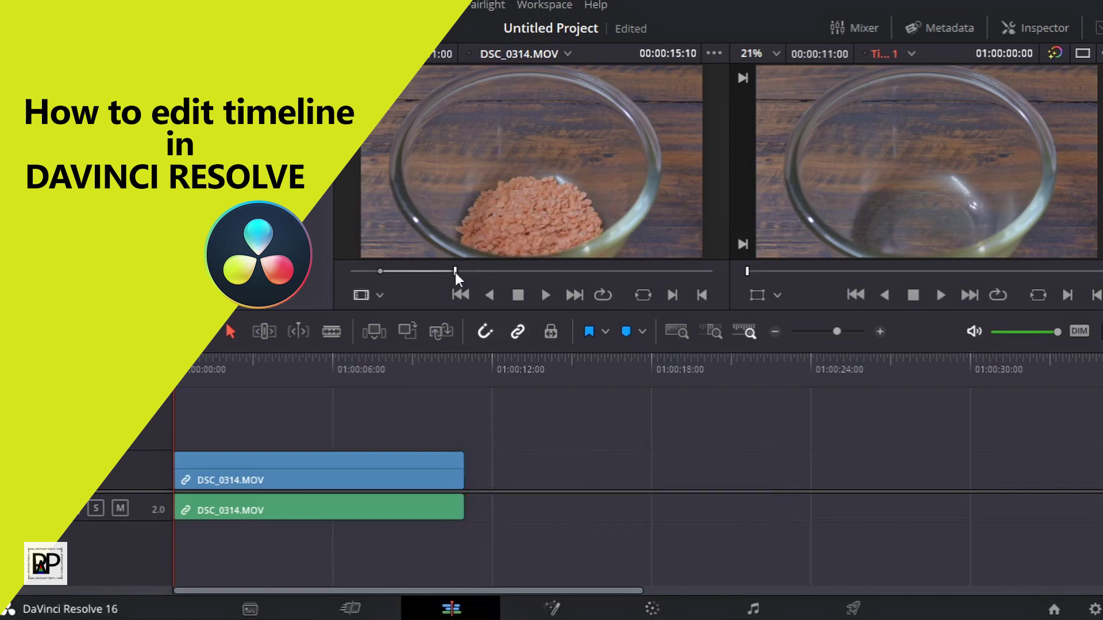
key(o)
drag(524, 271, 537, 271)
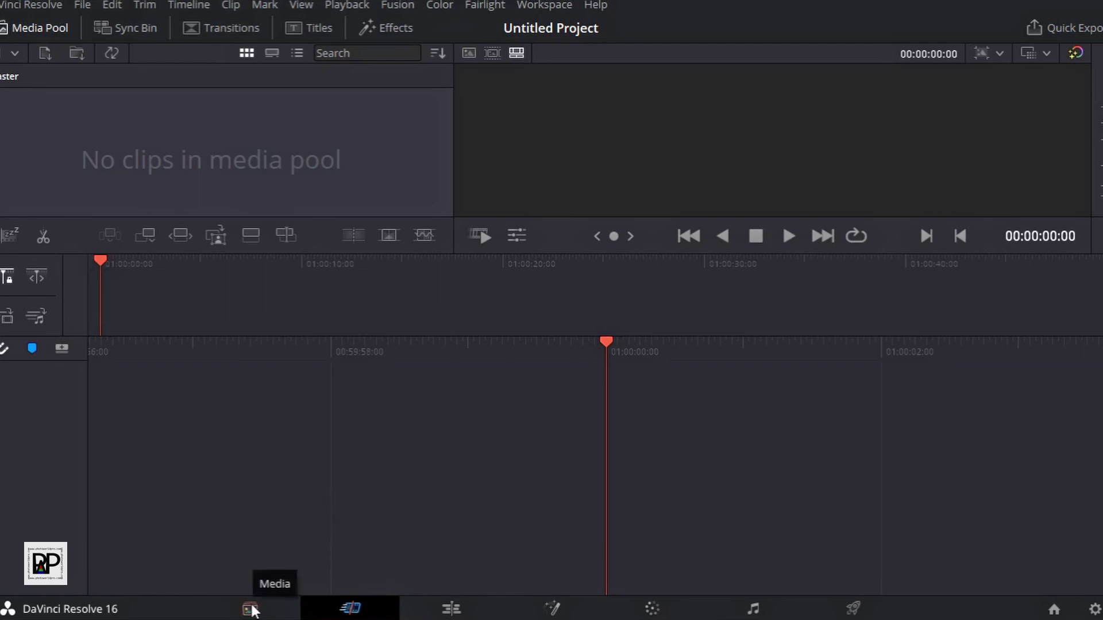
Step: Look over the Media page, then the Cut page, and finish on the Edit page
click(251, 609)
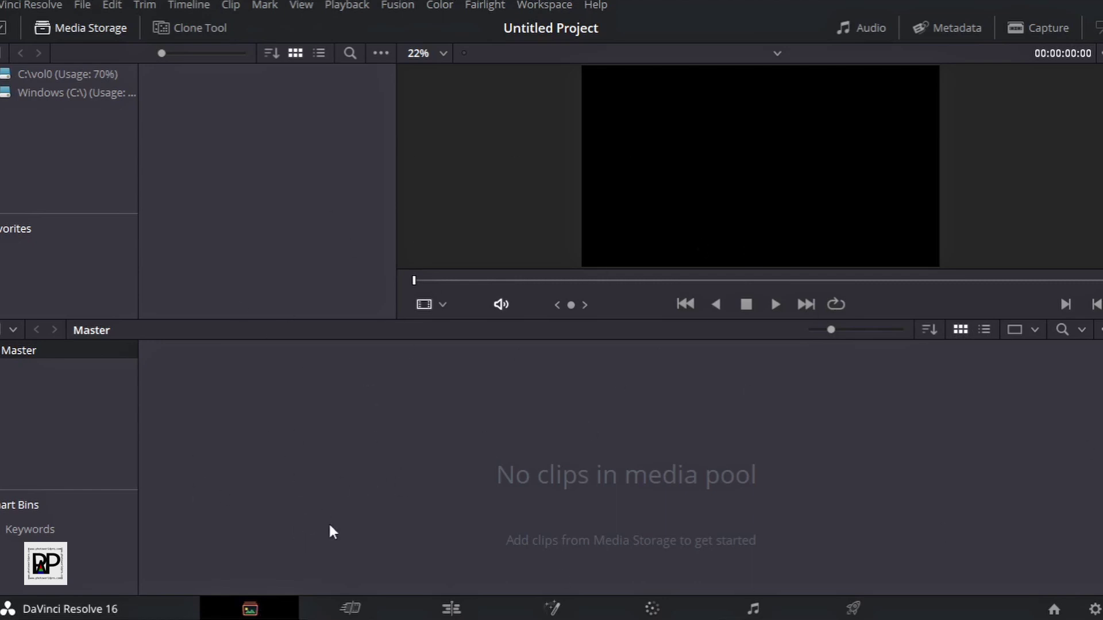
click(357, 609)
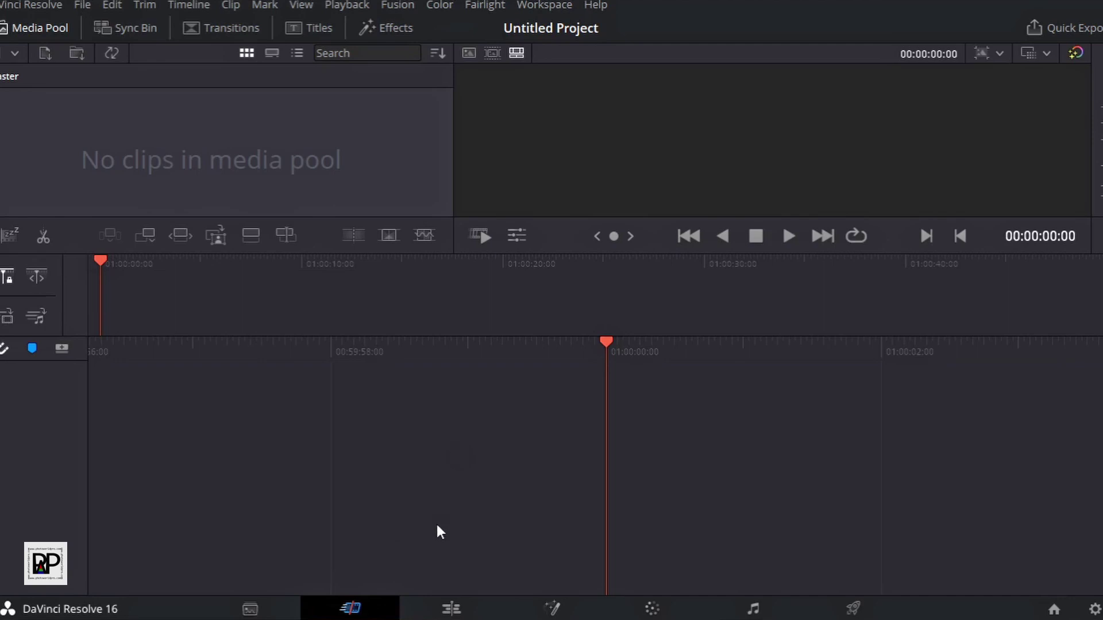
click(455, 609)
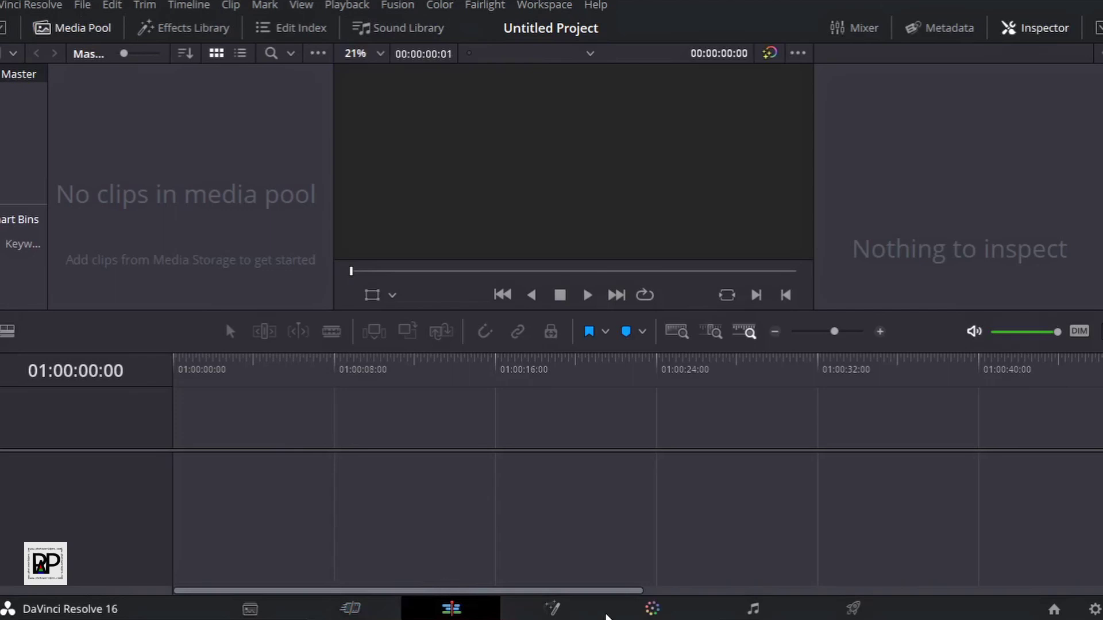
Step: Look over the Fusion page, then move on to the Color page's curves and parade scopes
click(552, 610)
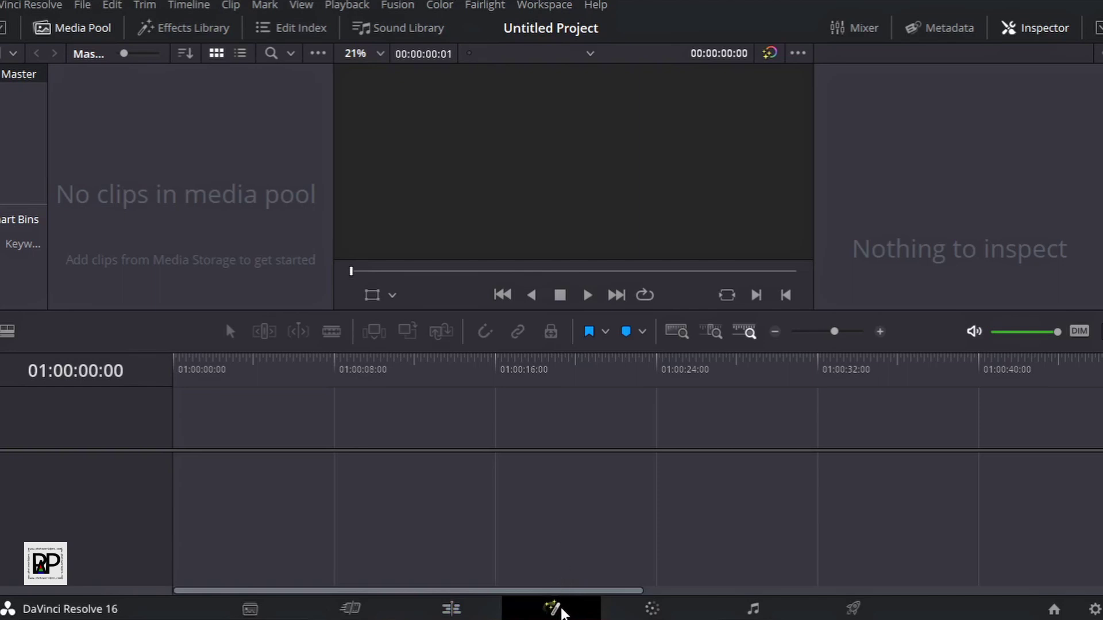
click(555, 611)
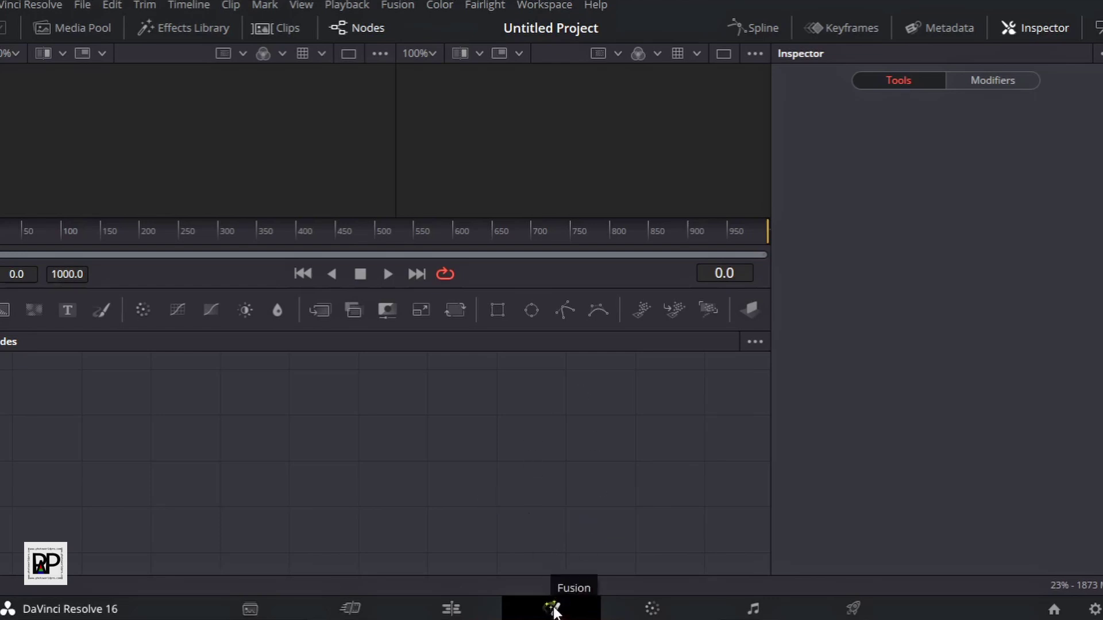
click(656, 610)
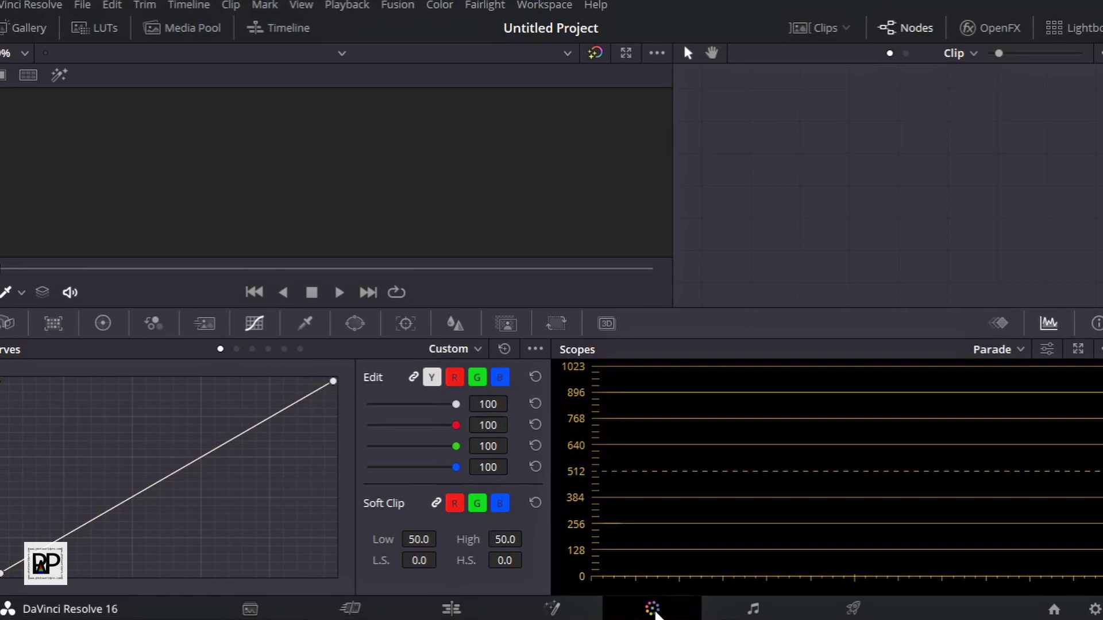
Step: Look over the Fairlight and Deliver pages, then go back to the Edit page
click(753, 612)
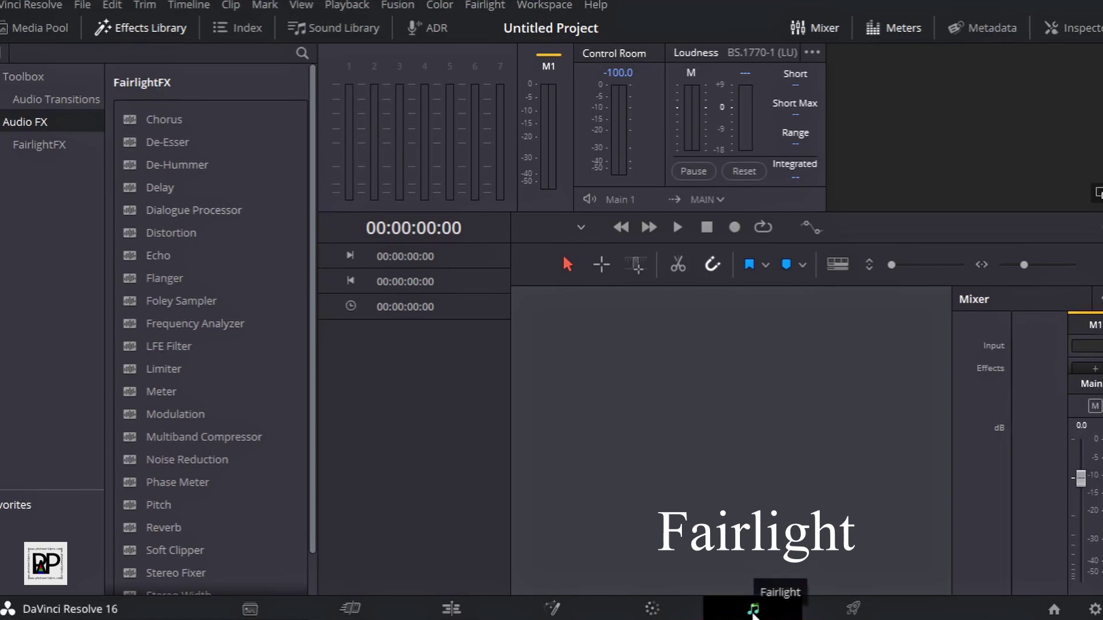
click(855, 609)
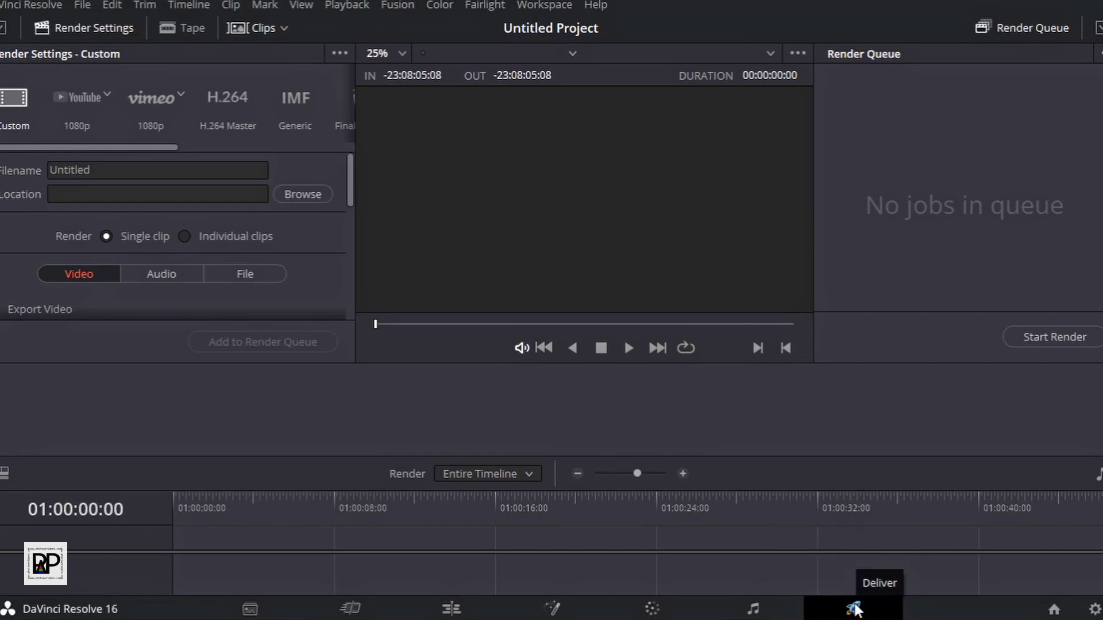
click(452, 608)
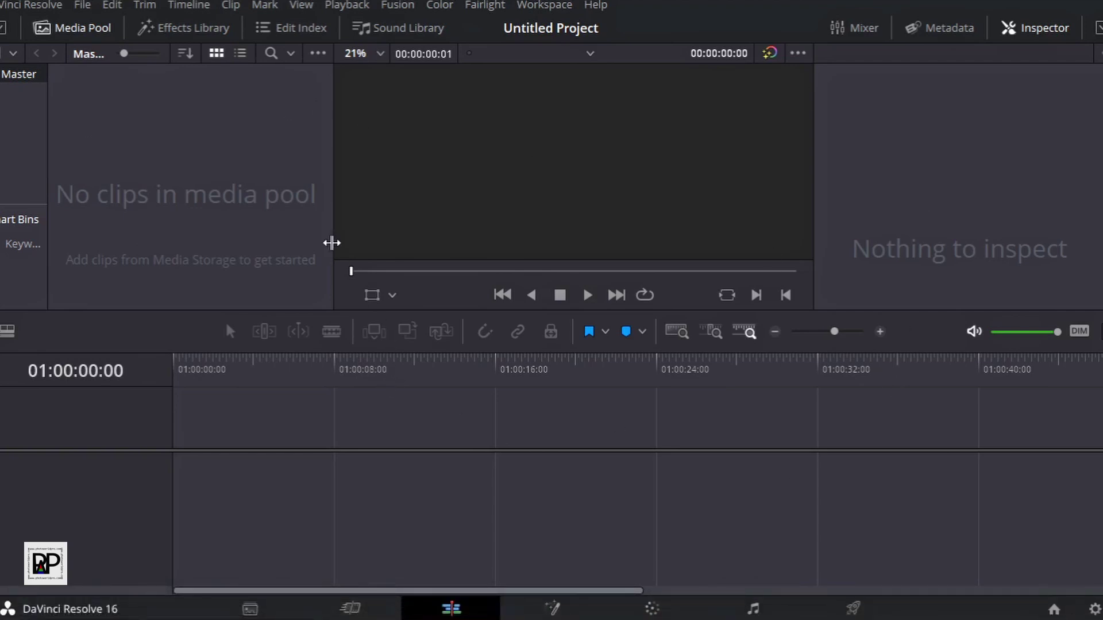
Step: Open the Import Media dialog via File > Import File > Import Media
click(83, 5)
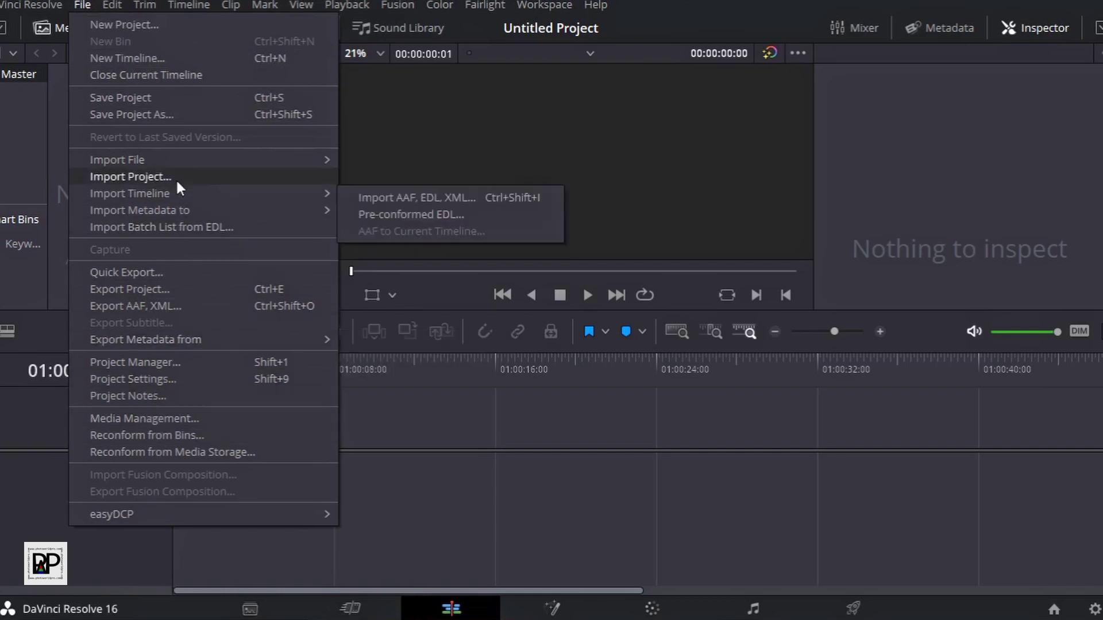
mouse_move(182, 164)
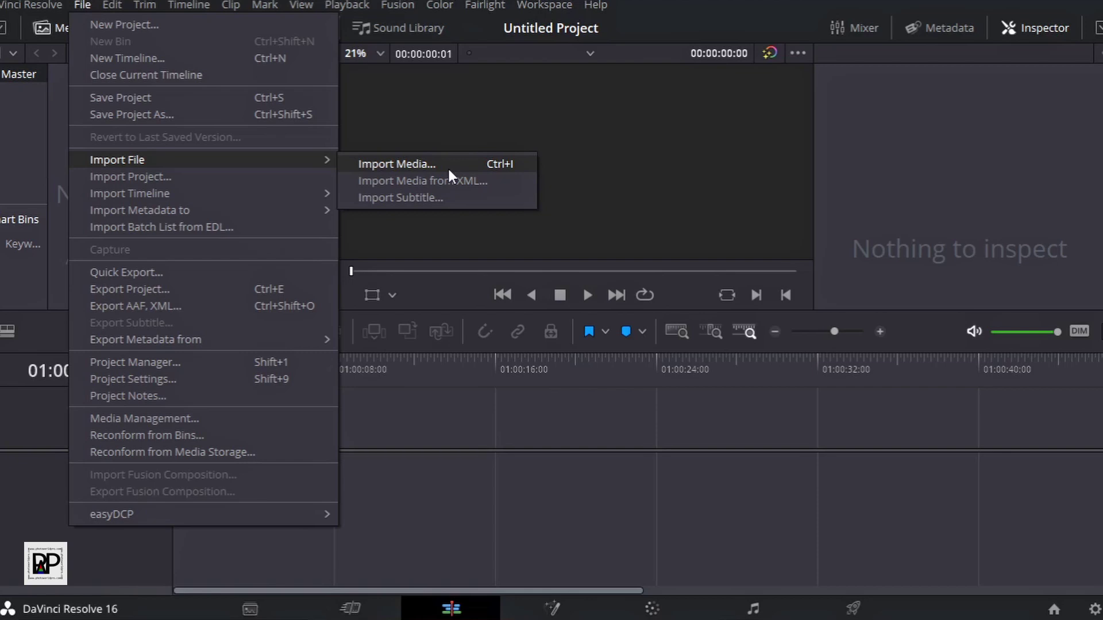
click(448, 171)
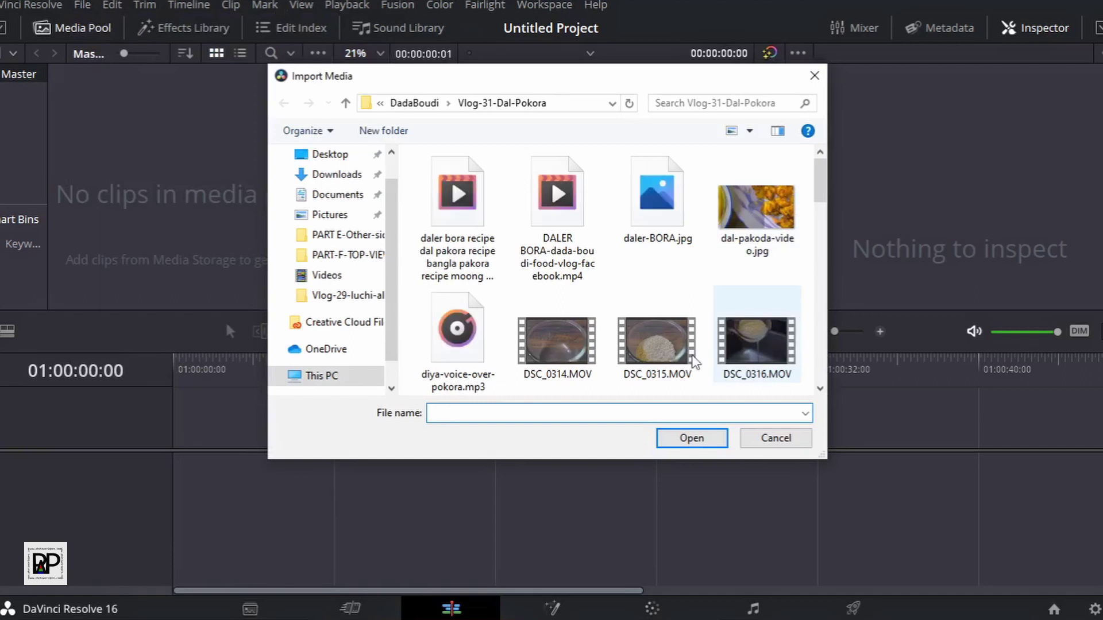
Step: Select DSC_0314.MOV in the Vlog-31-Dal-Pokora folder and import it
scroll(696, 362, down, 1)
scroll(822, 172, down, 1)
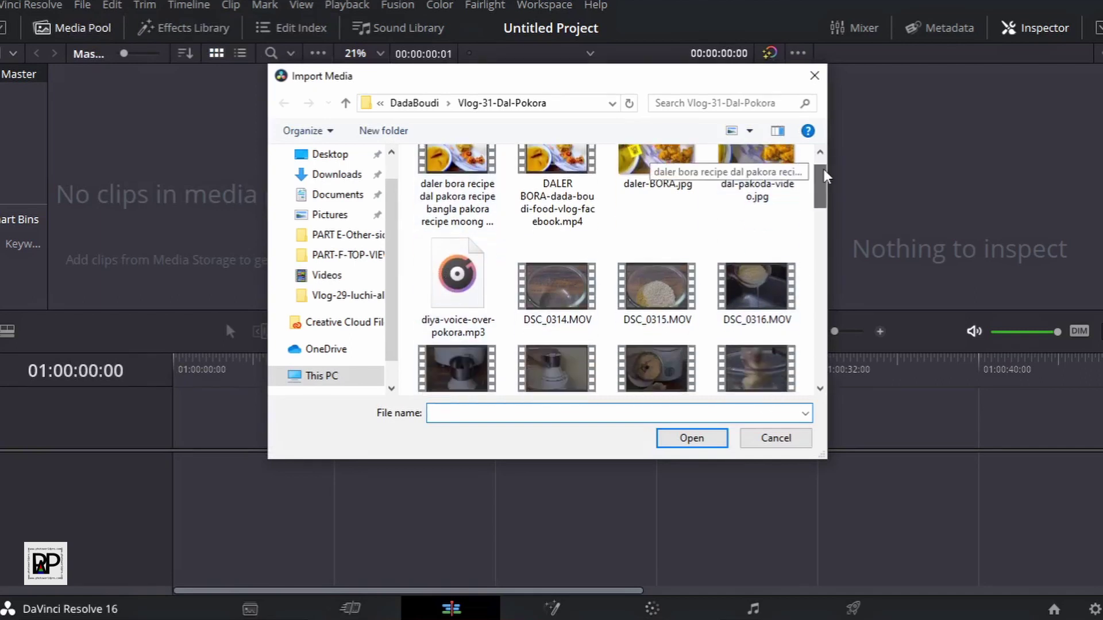
mouse_move(824, 172)
mouse_down()
mouse_move(830, 340)
mouse_move(829, 157)
mouse_up()
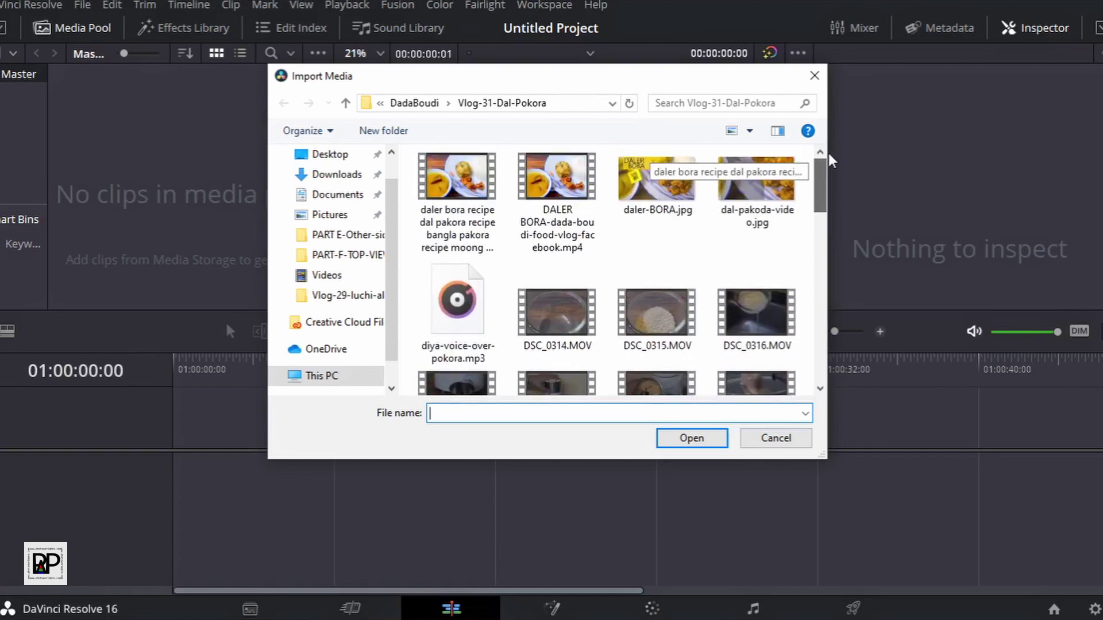
click(574, 338)
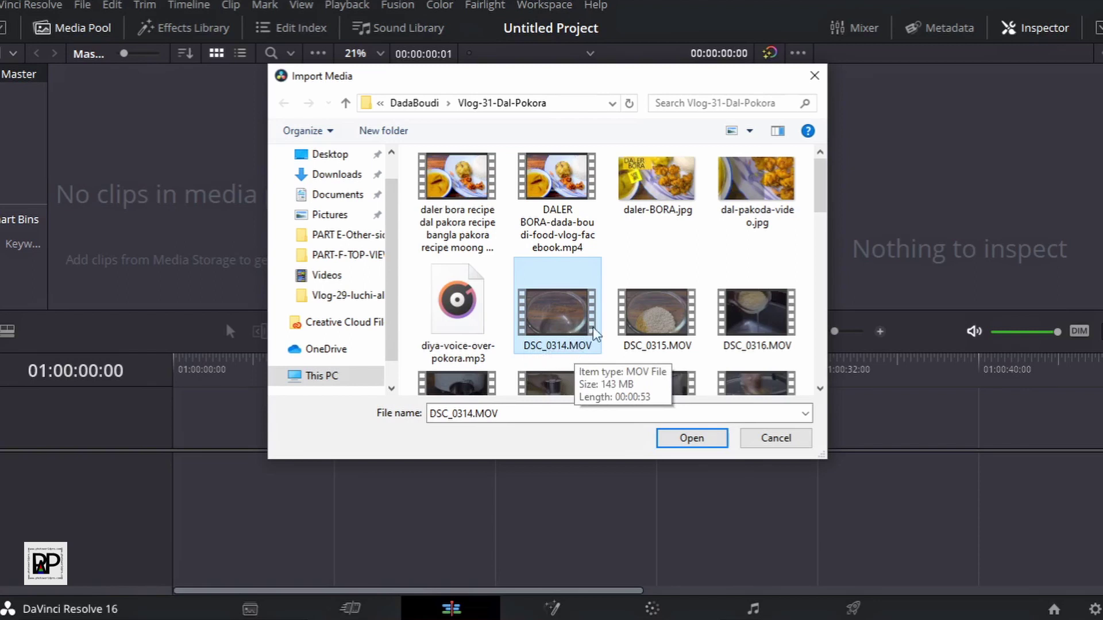
click(683, 440)
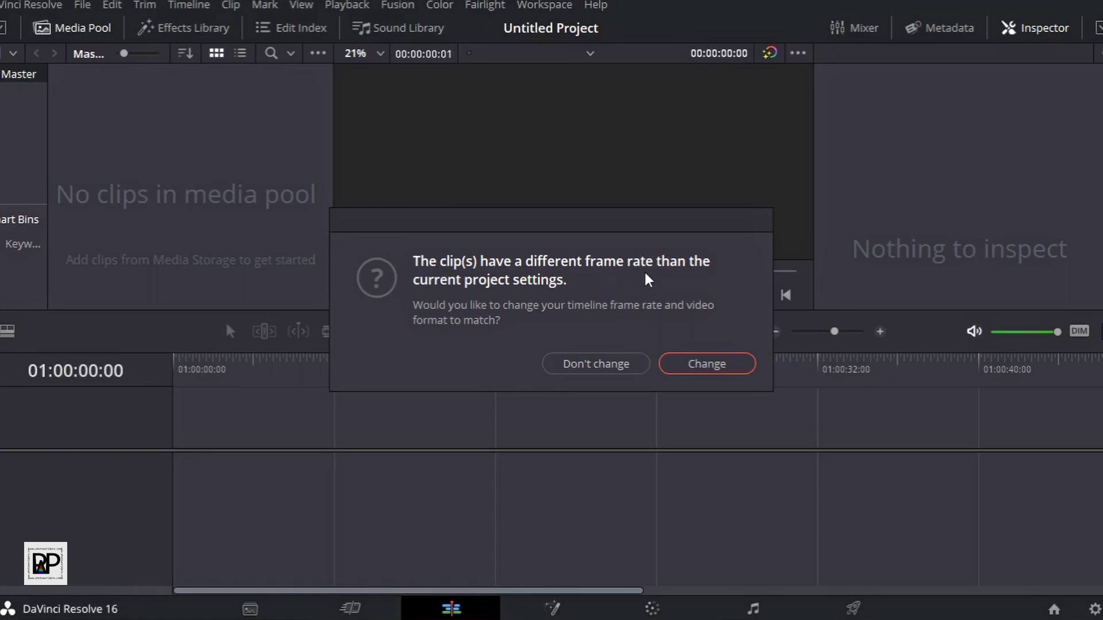
Step: Choose "Don't change" to keep the project frame rate and add DSC_0314.MOV to the media pool
click(578, 365)
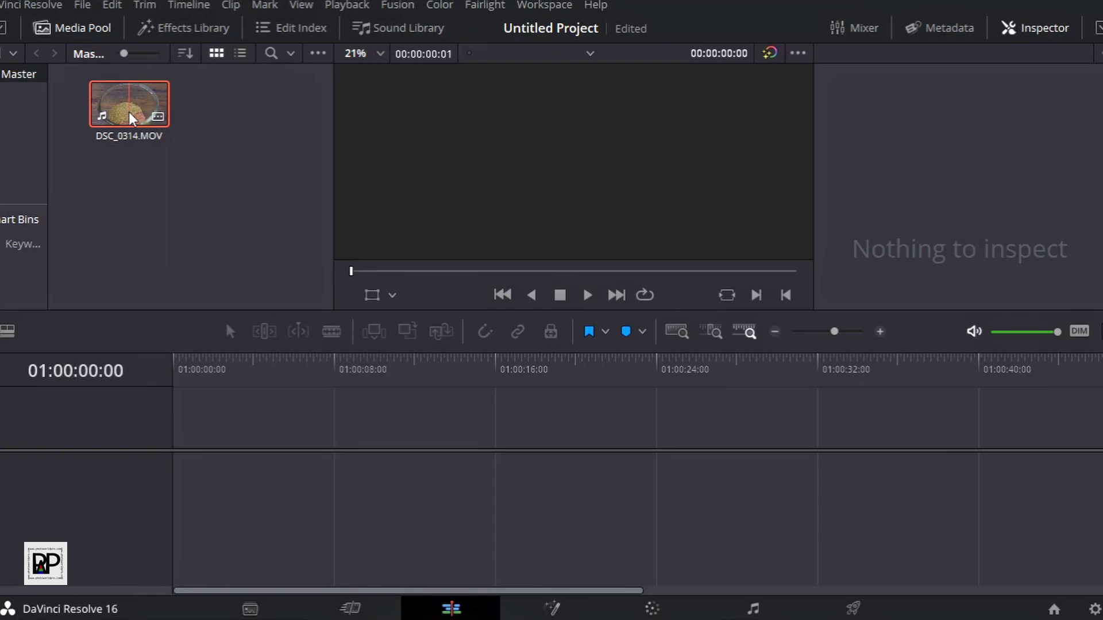
click(86, 5)
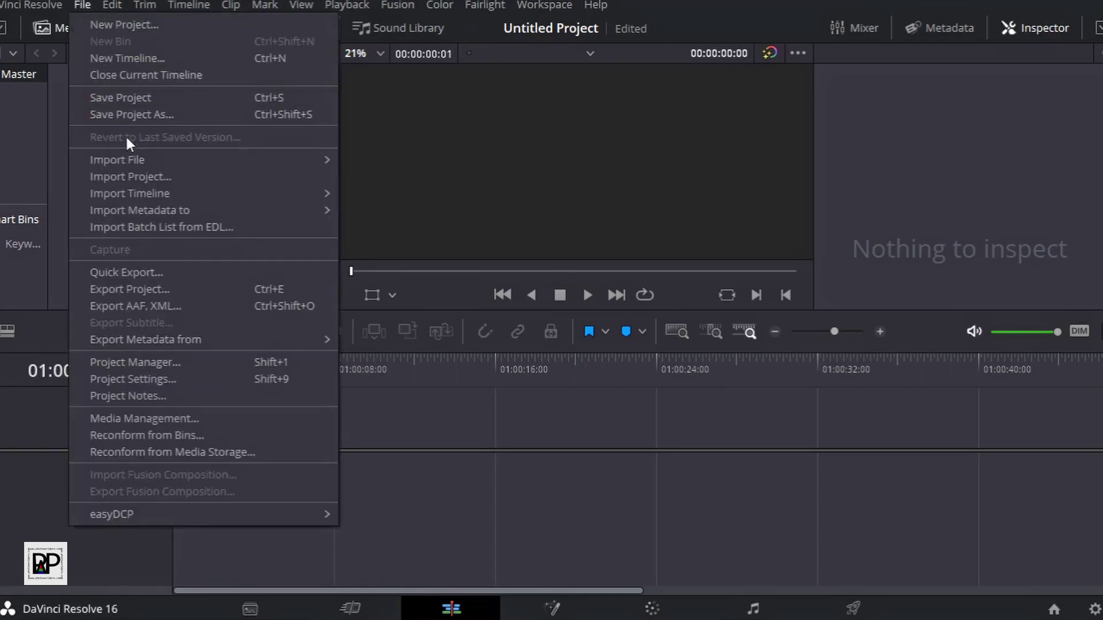
mouse_move(132, 153)
click(406, 162)
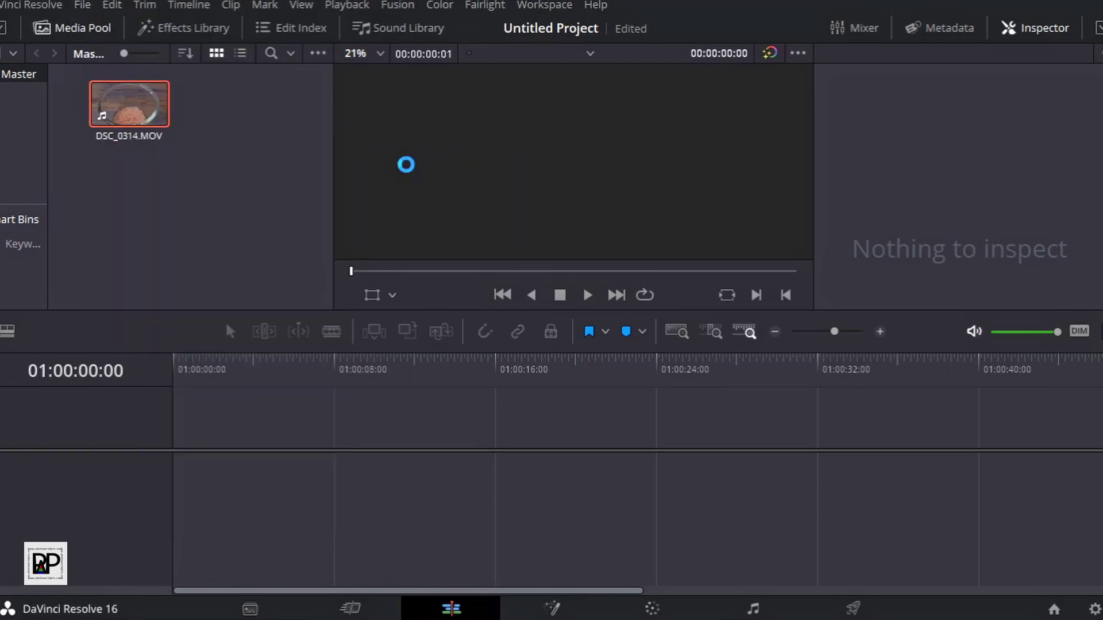
scroll(723, 336, down, 3)
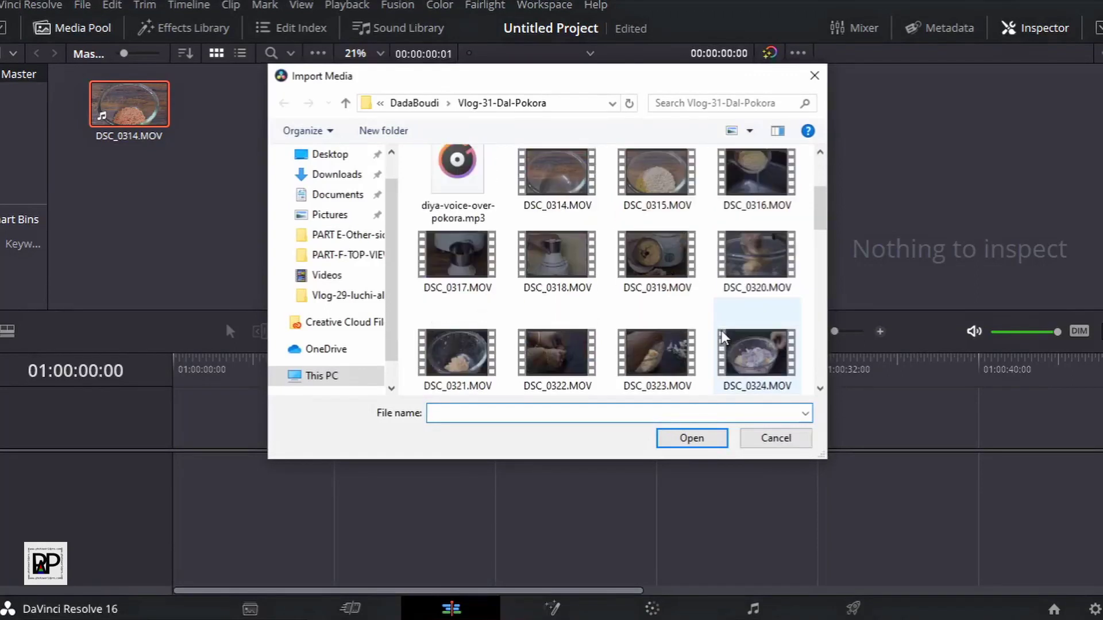
scroll(542, 333, down, 3)
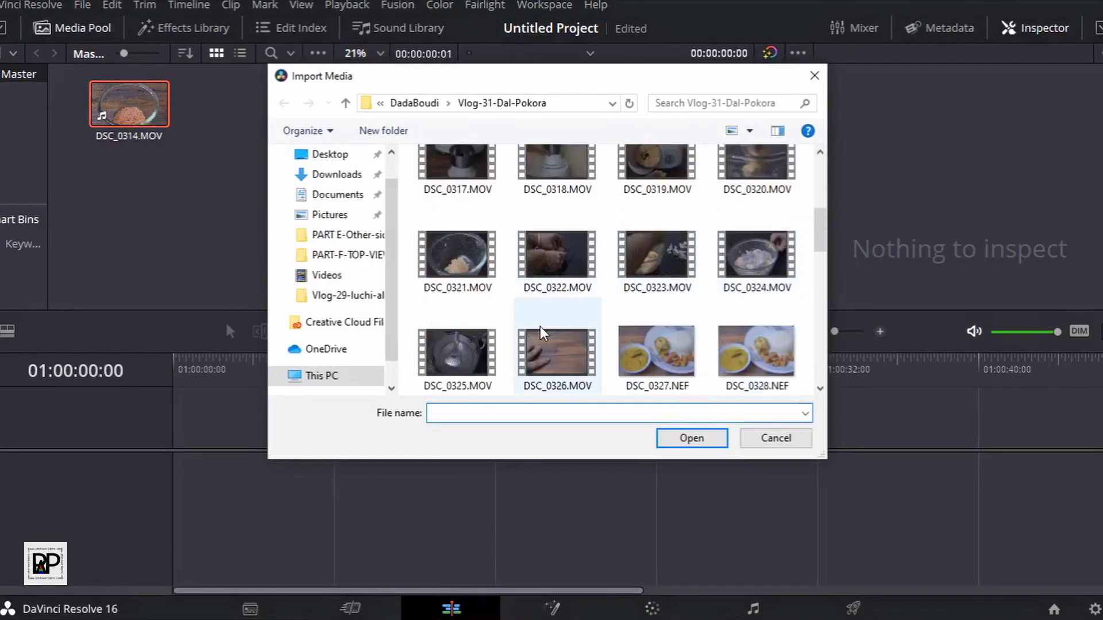
click(456, 264)
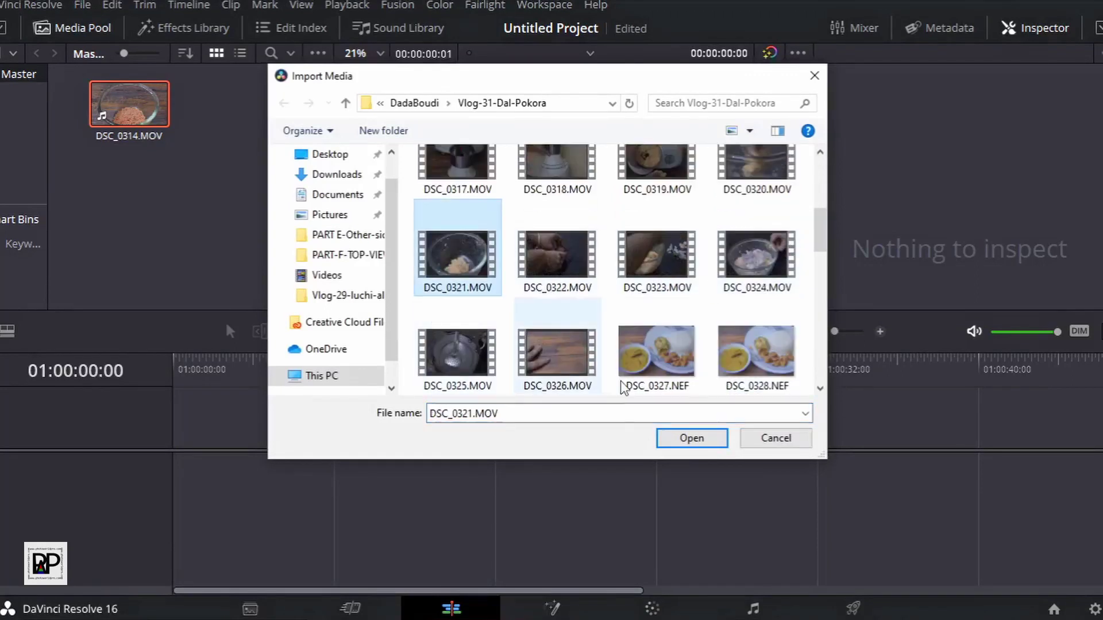
click(685, 437)
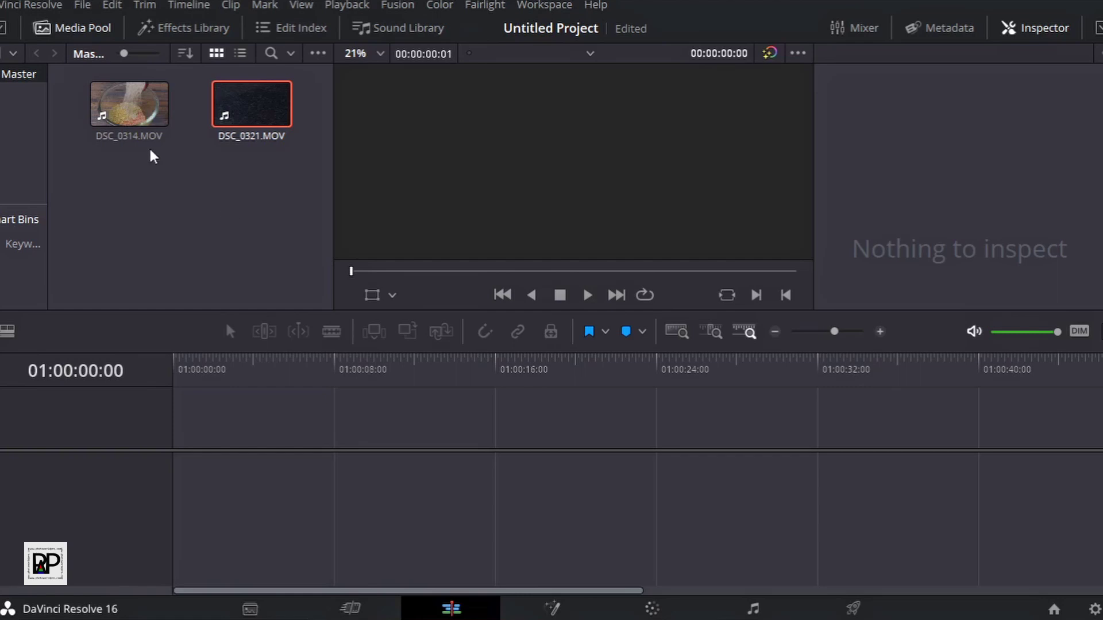
Step: Load DSC_0314.MOV into the source viewer and play through it to review
click(123, 108)
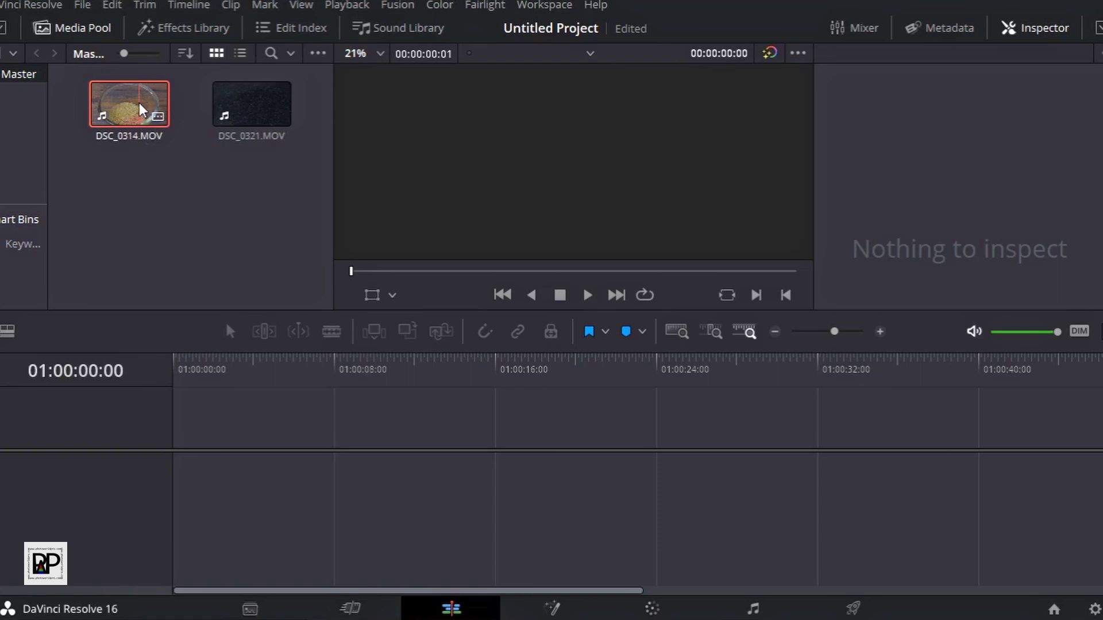
double_click(140, 104)
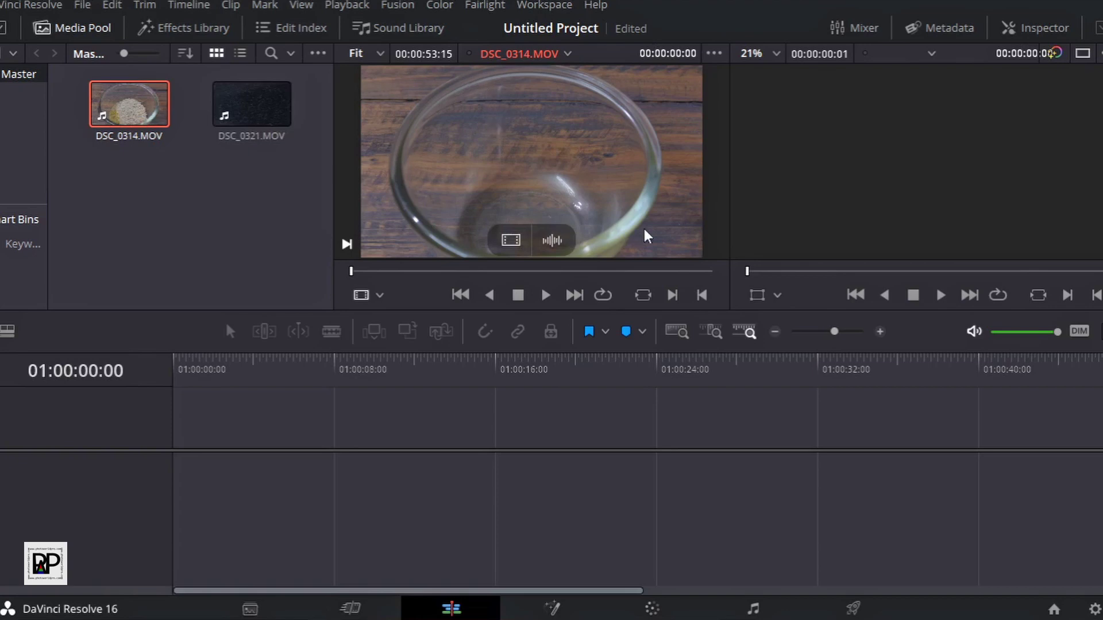
click(546, 295)
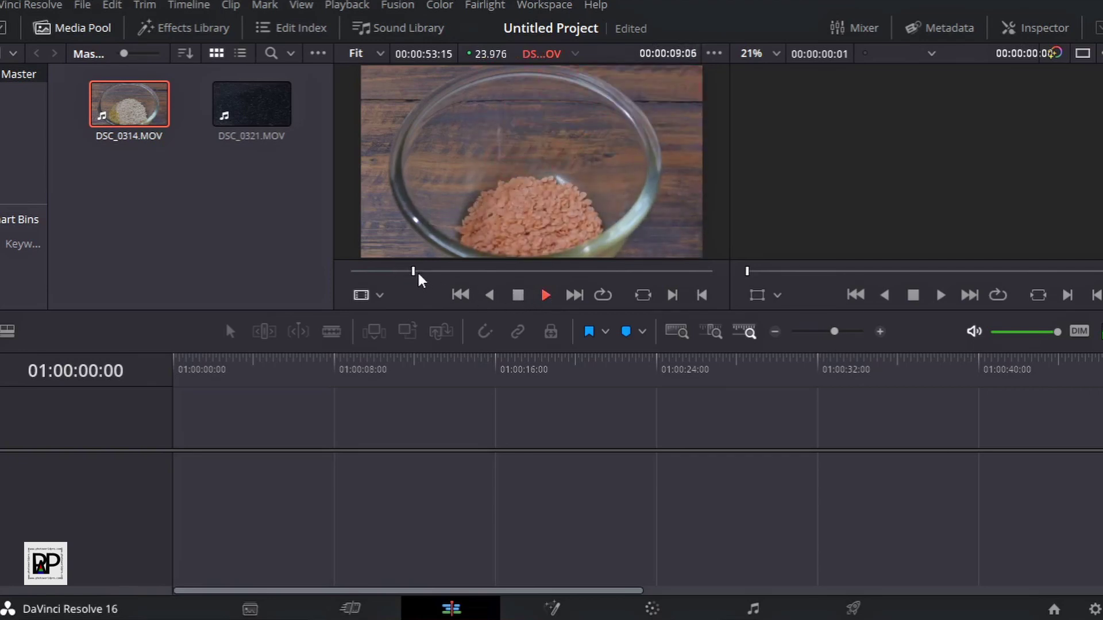
drag(417, 271, 472, 270)
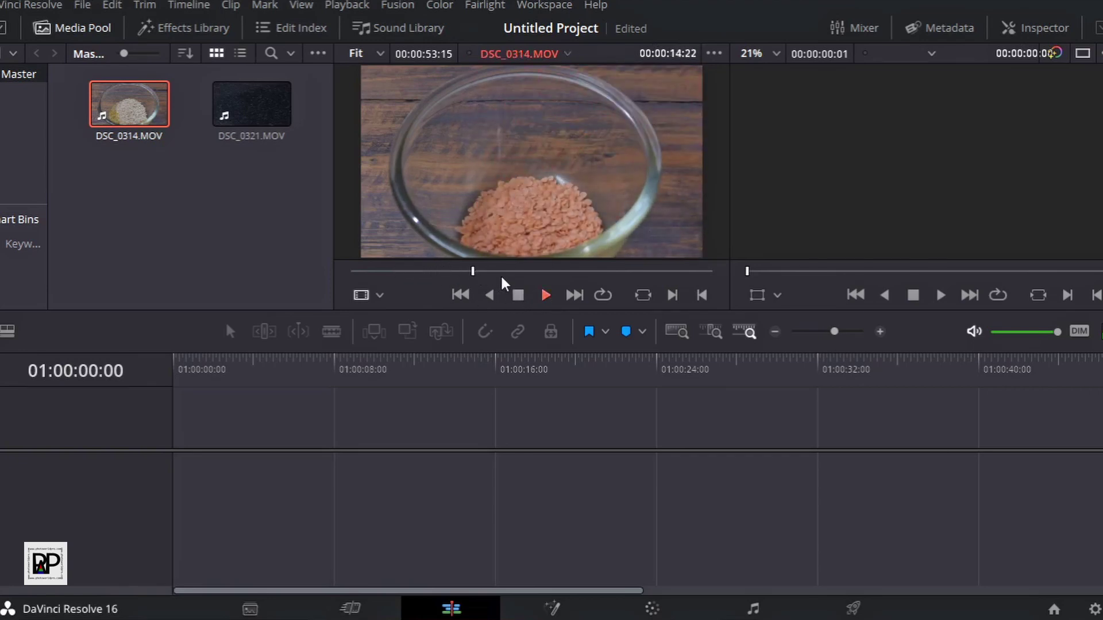
click(520, 293)
mouse_move(548, 194)
mouse_move(482, 227)
Step: Set an in point at the empty bowl (00:00:04:11) and an out point at 00:00:15:10
drag(472, 271, 397, 272)
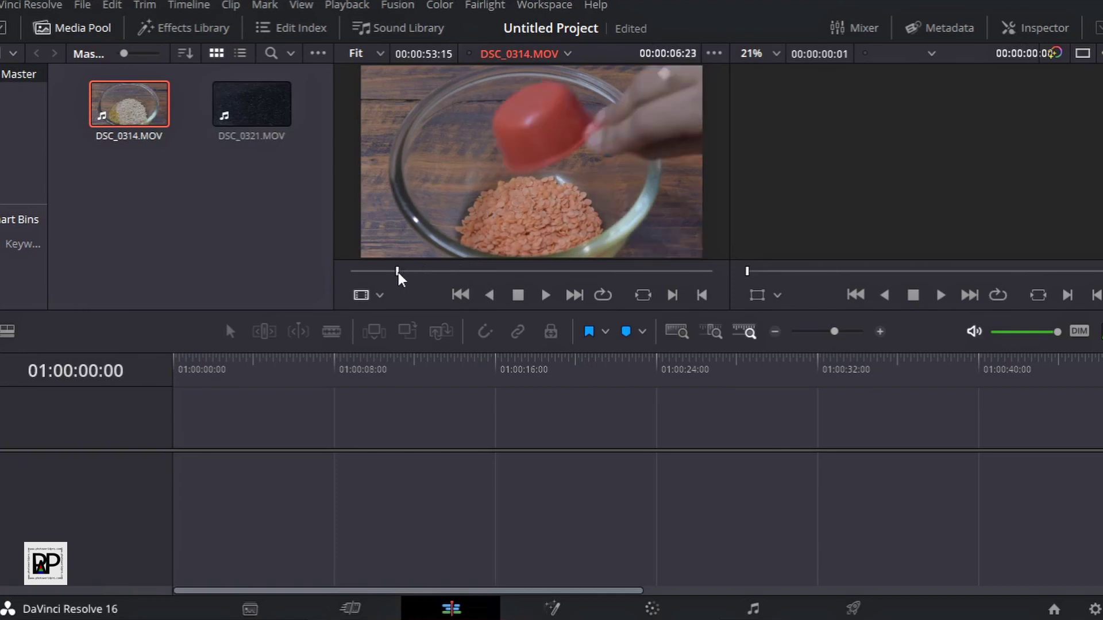
drag(396, 272, 381, 275)
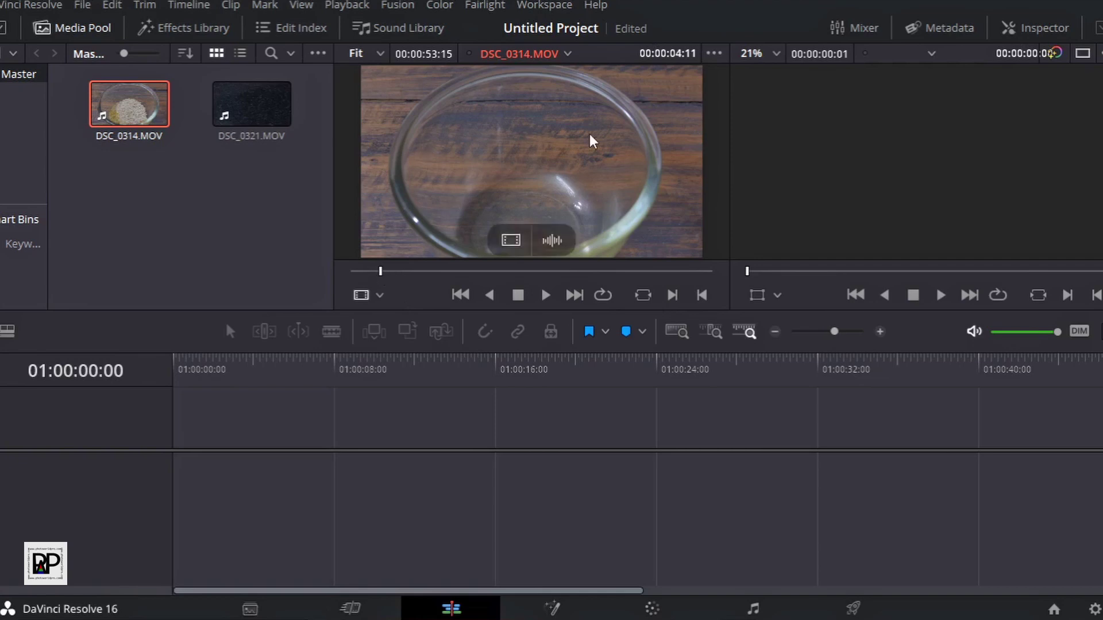
click(671, 295)
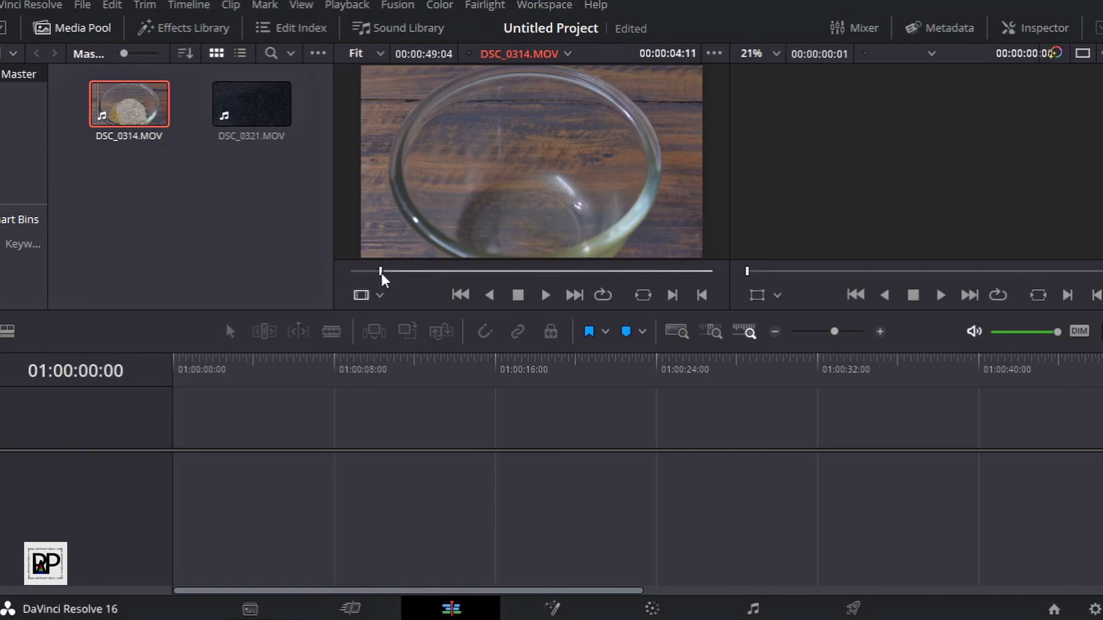
drag(382, 271, 455, 281)
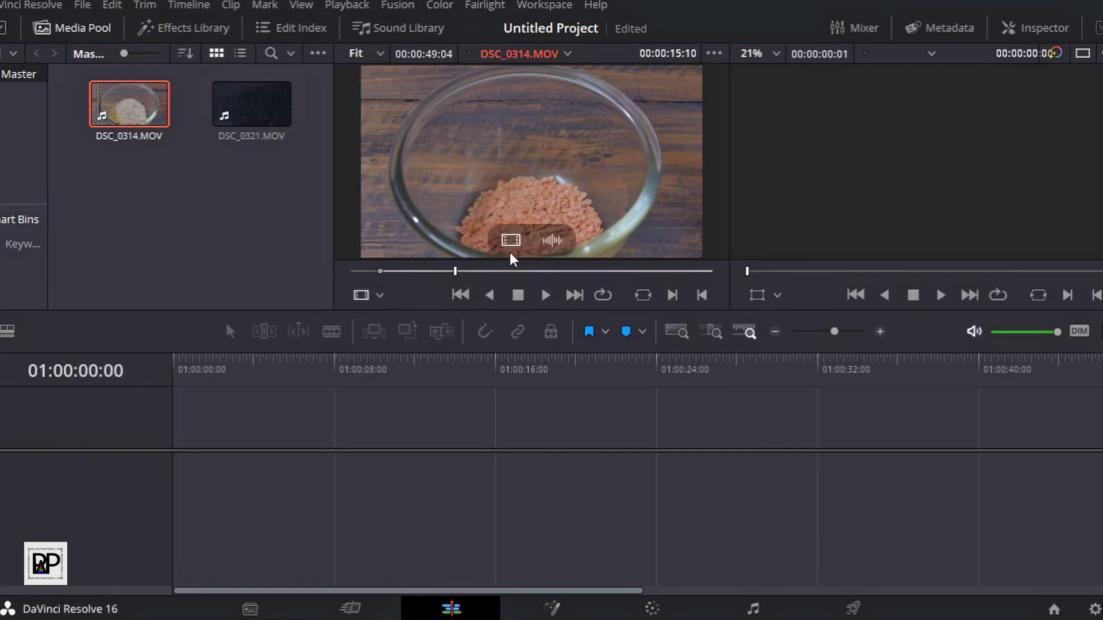
click(701, 295)
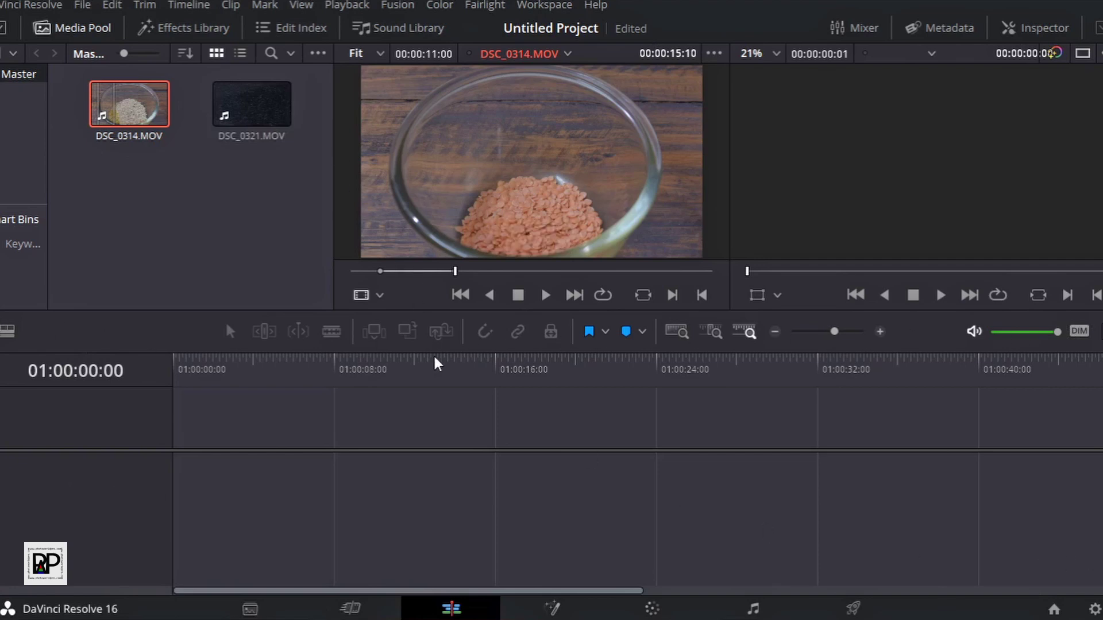
mouse_move(547, 141)
mouse_move(522, 118)
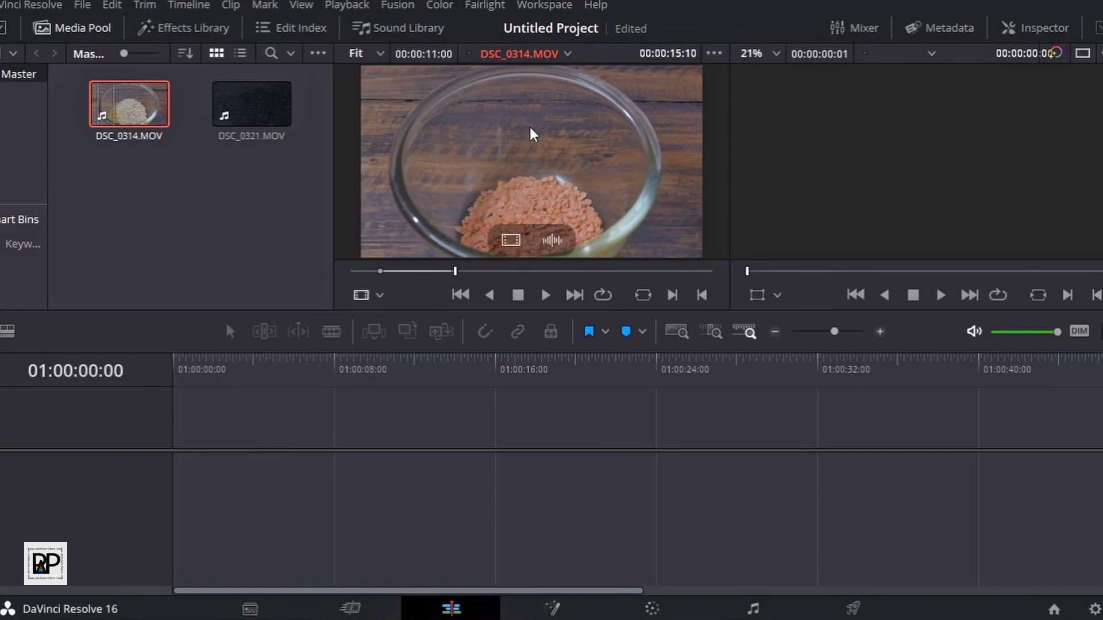
Step: Drag the marked DSC_0314.MOV section from the source viewer onto V1/A1 of the timeline
mouse_move(529, 127)
mouse_down()
mouse_move(281, 441)
mouse_move(255, 434)
mouse_move(223, 477)
mouse_up()
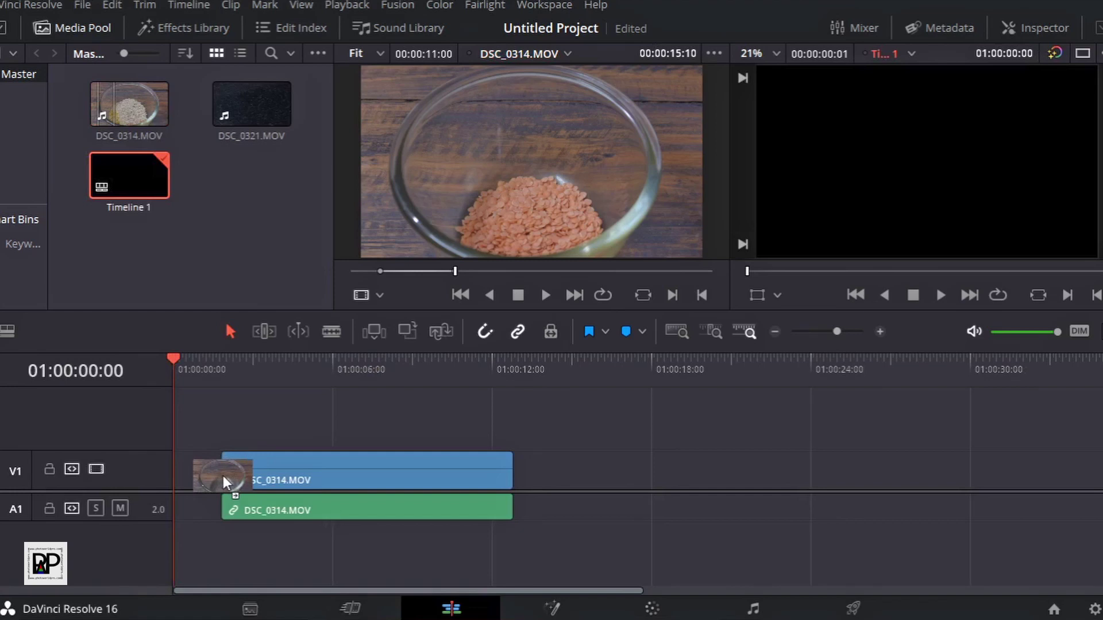
mouse_move(223, 476)
mouse_down()
mouse_move(420, 489)
mouse_move(270, 491)
mouse_move(250, 486)
mouse_move(460, 485)
mouse_move(340, 485)
mouse_up()
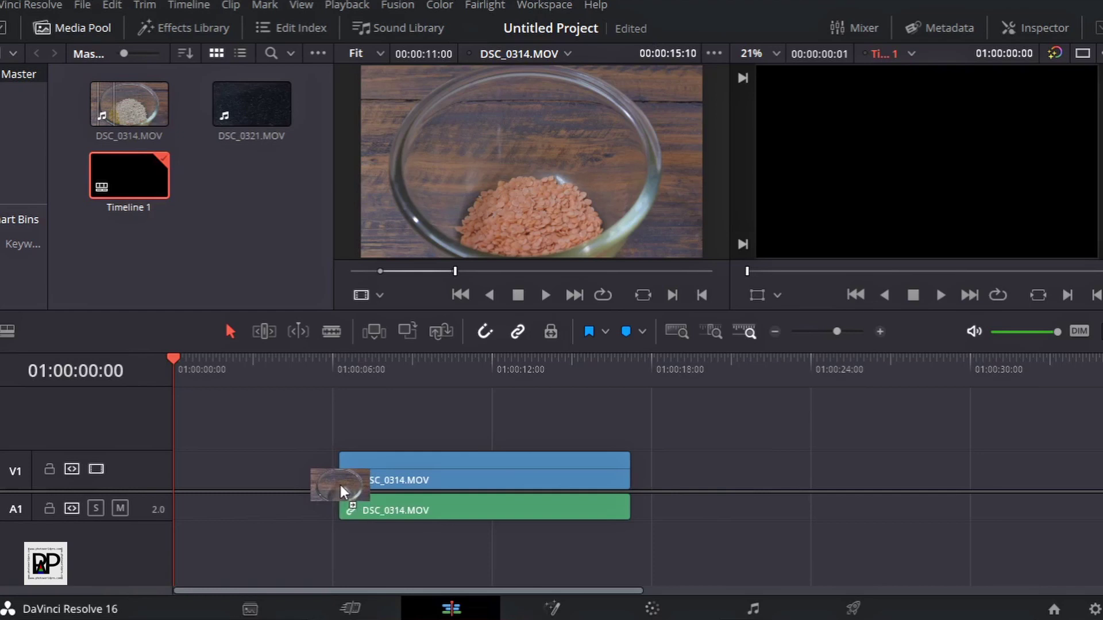
drag(340, 485, 272, 486)
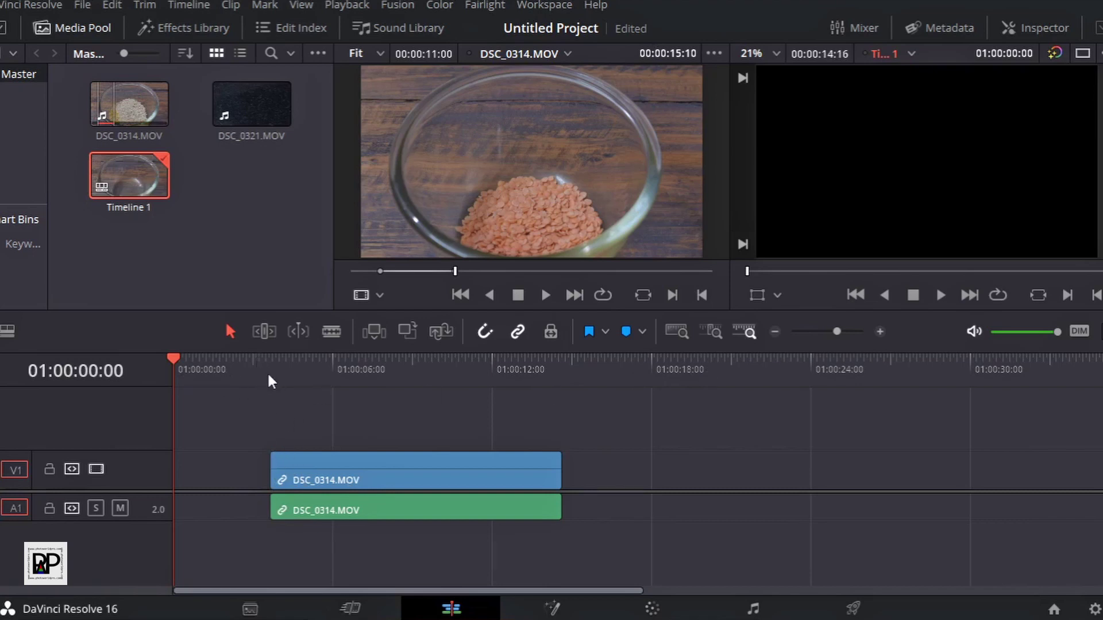
Step: Slide the clip's video and audio left so it starts at 01:00:00:00
key(Down)
key(Up)
drag(185, 362, 272, 389)
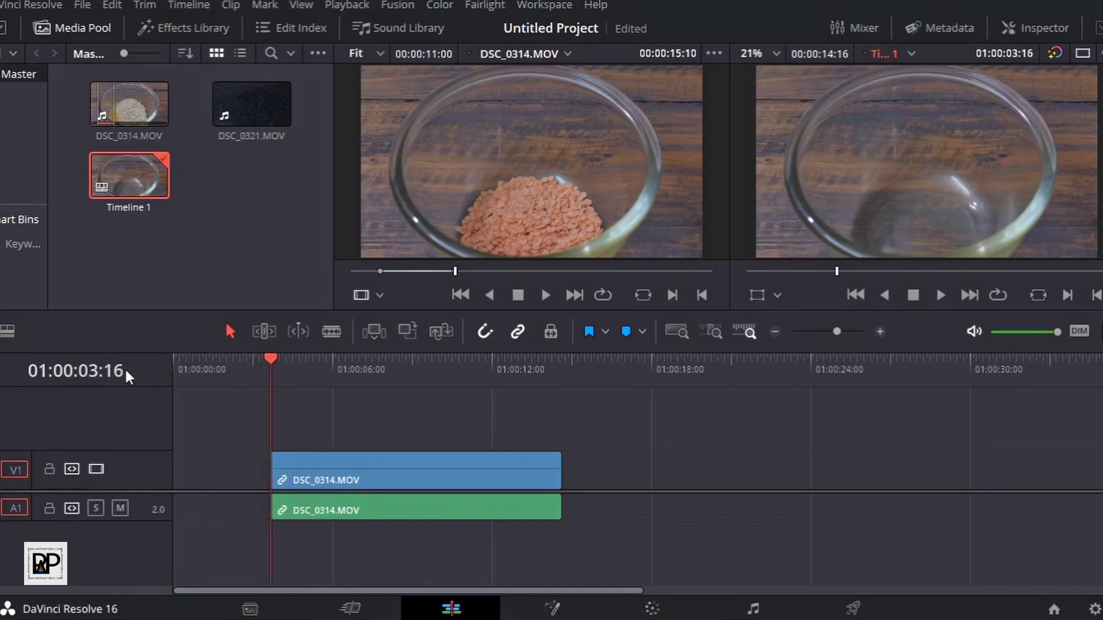
mouse_move(292, 473)
click(413, 471)
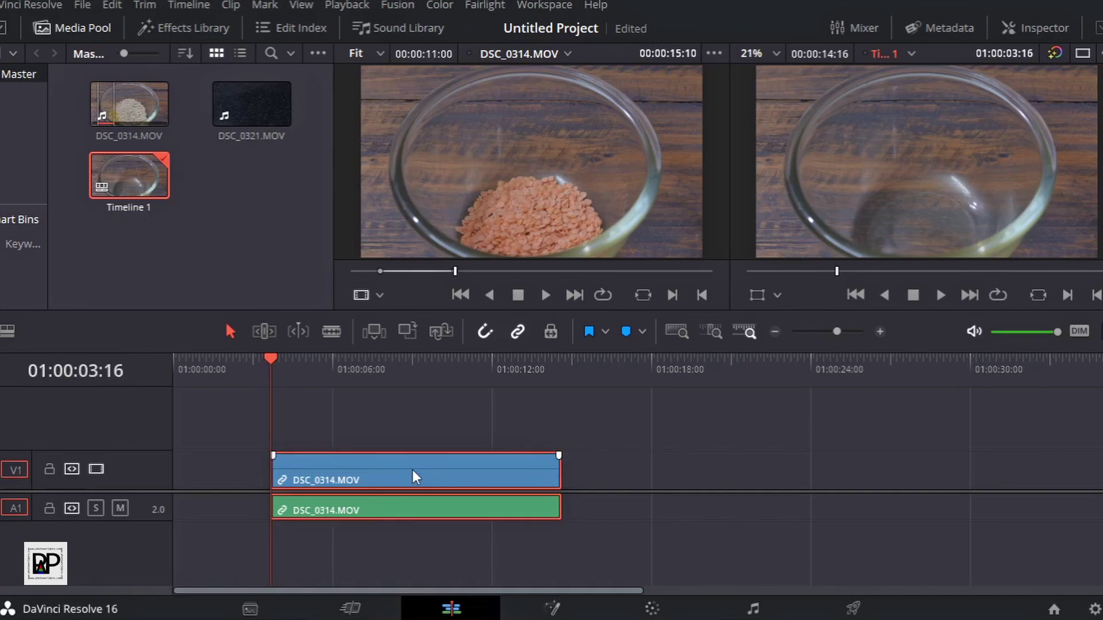
drag(412, 470, 319, 478)
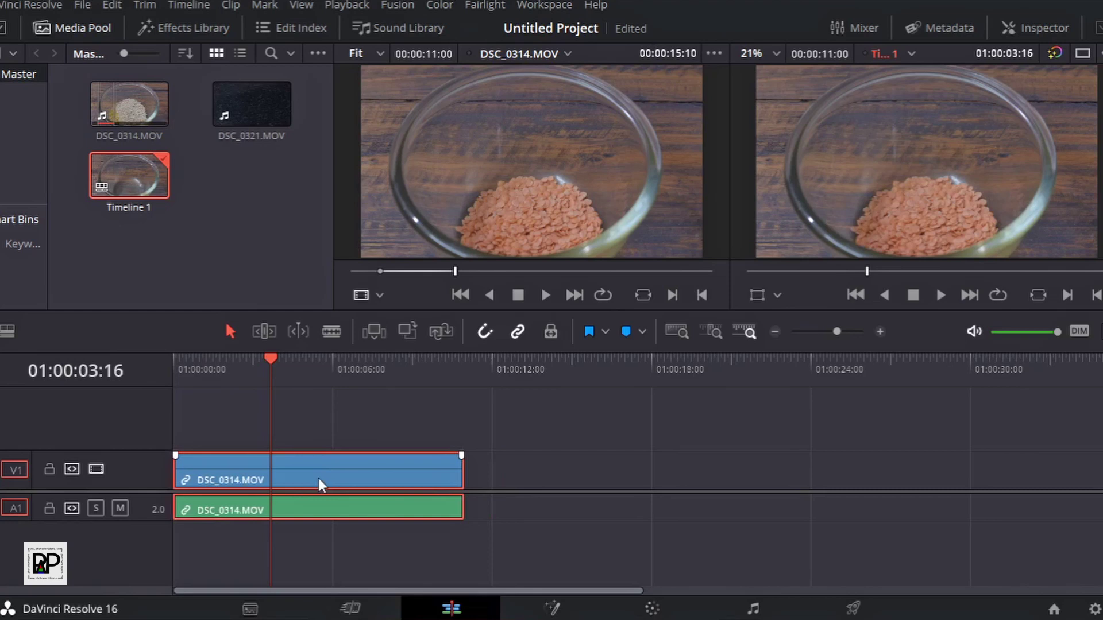
click(269, 361)
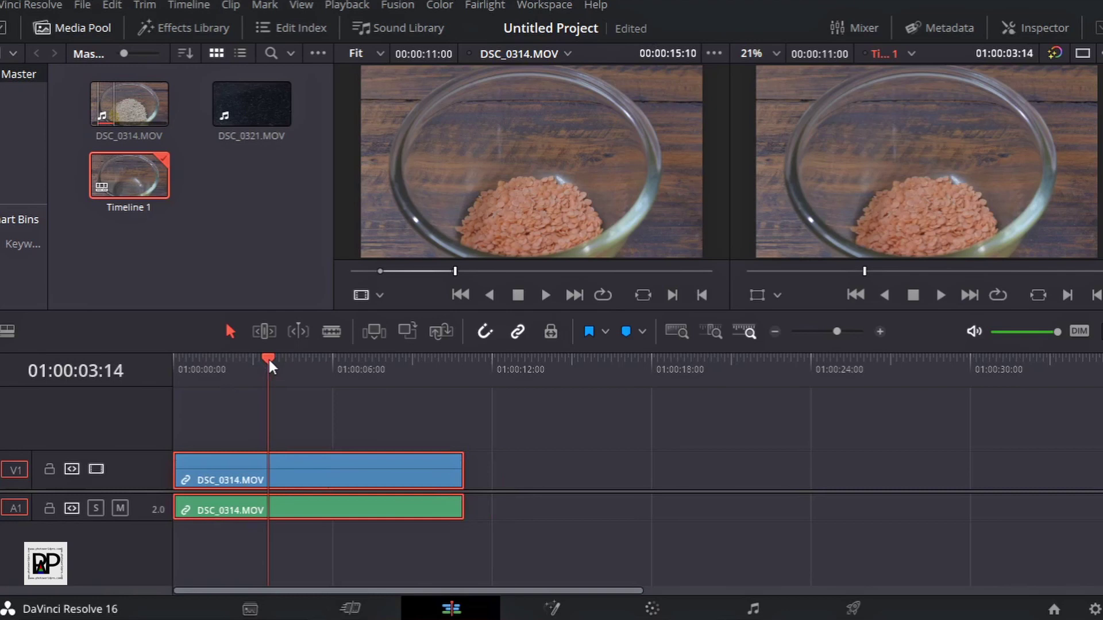
drag(269, 360, 167, 358)
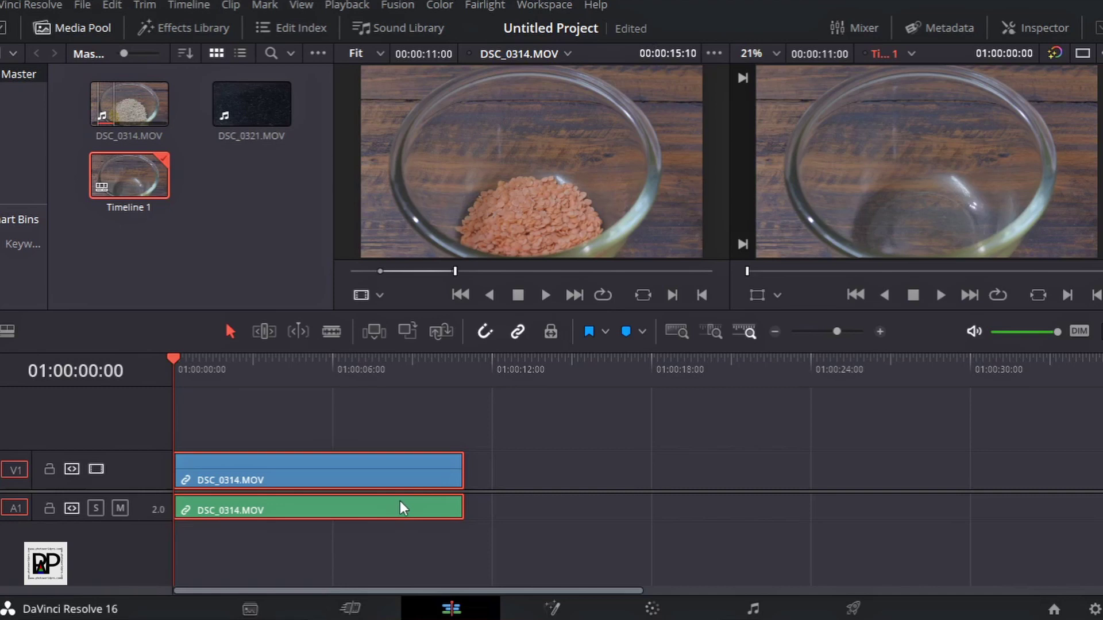
mouse_move(717, 102)
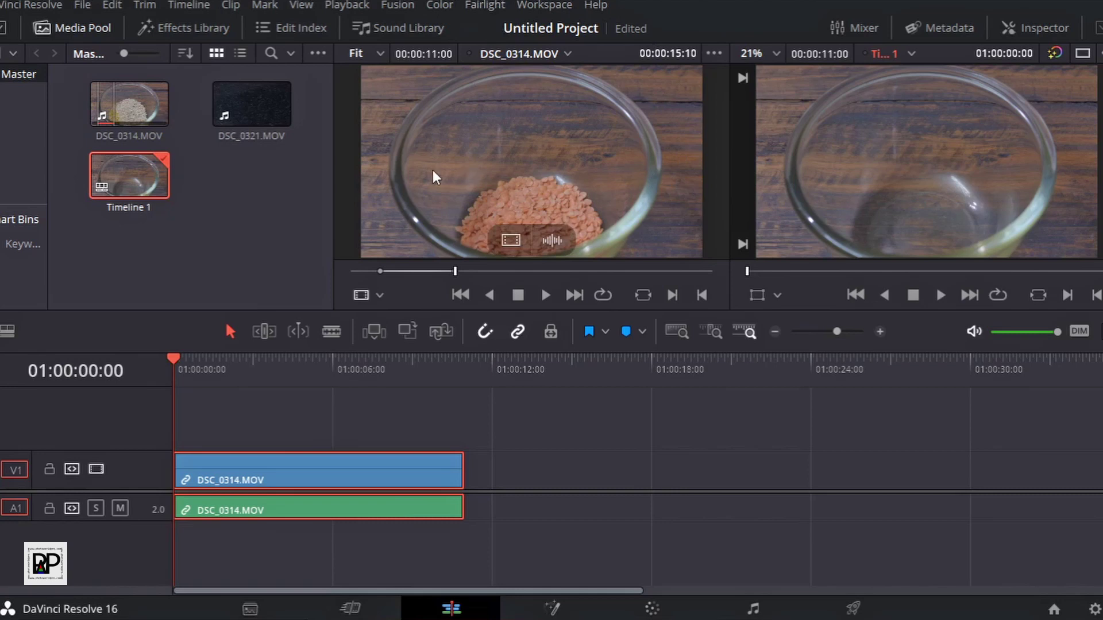
mouse_move(437, 197)
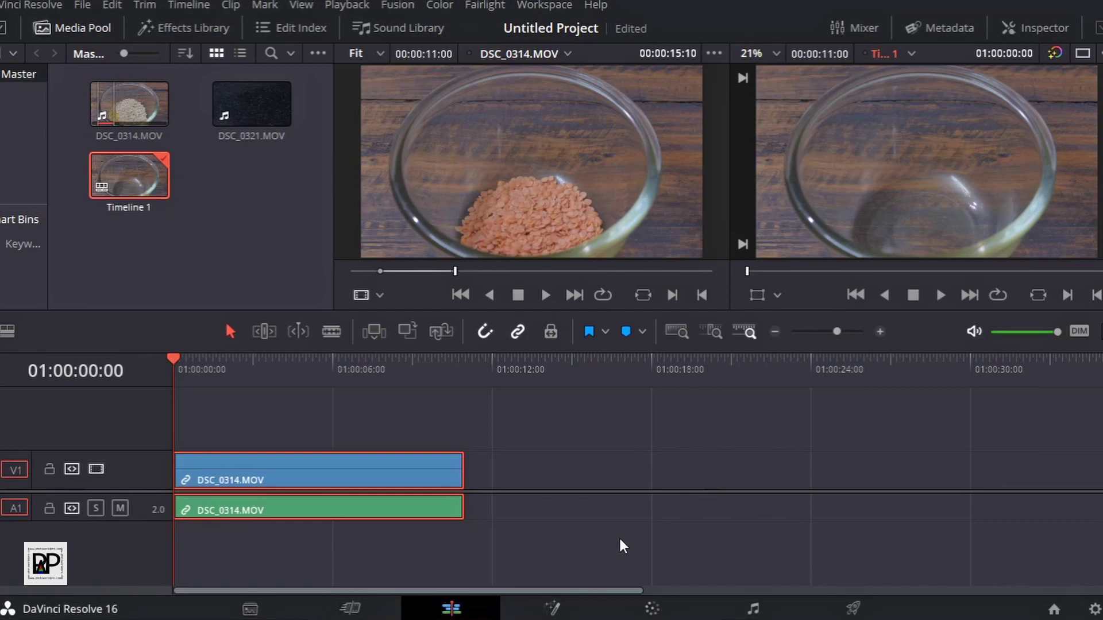
mouse_move(601, 187)
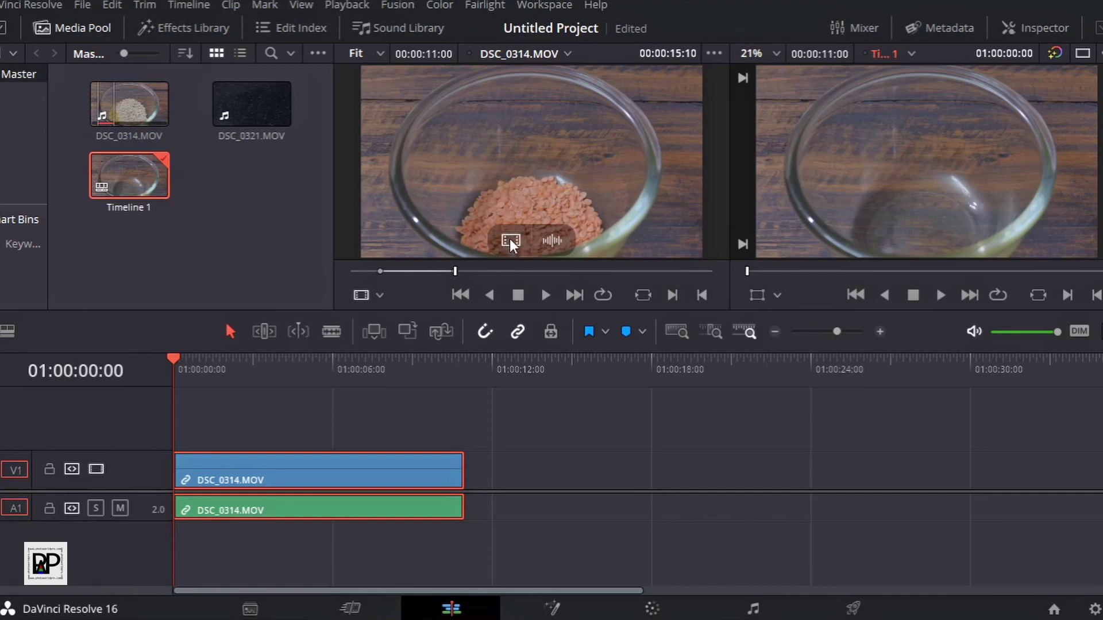
mouse_move(509, 239)
mouse_down()
mouse_move(515, 443)
mouse_move(479, 501)
mouse_up()
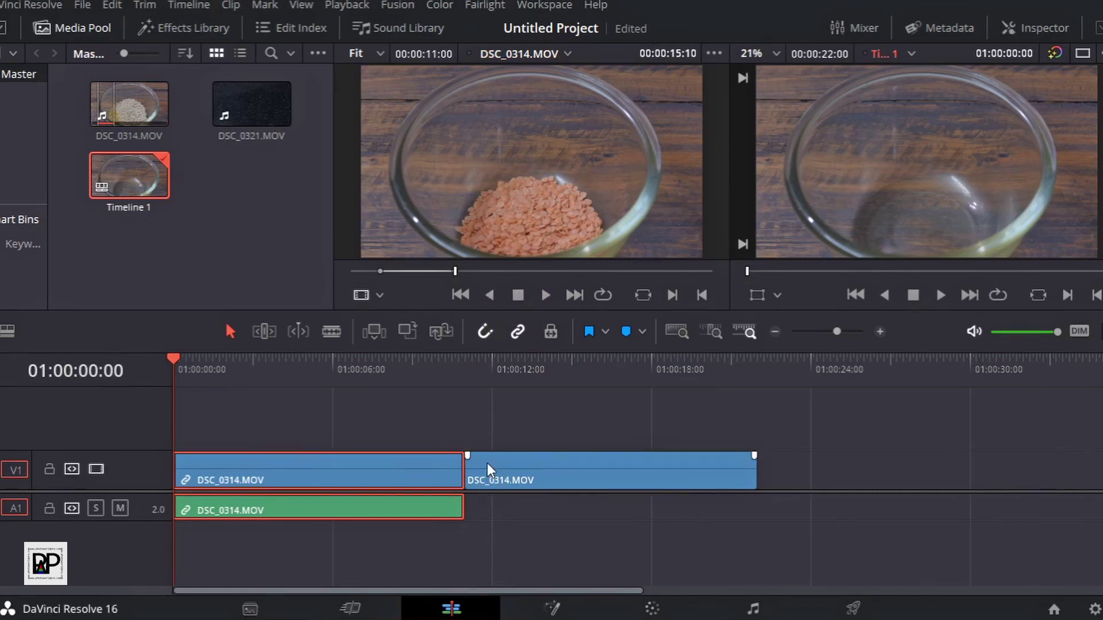
mouse_move(422, 137)
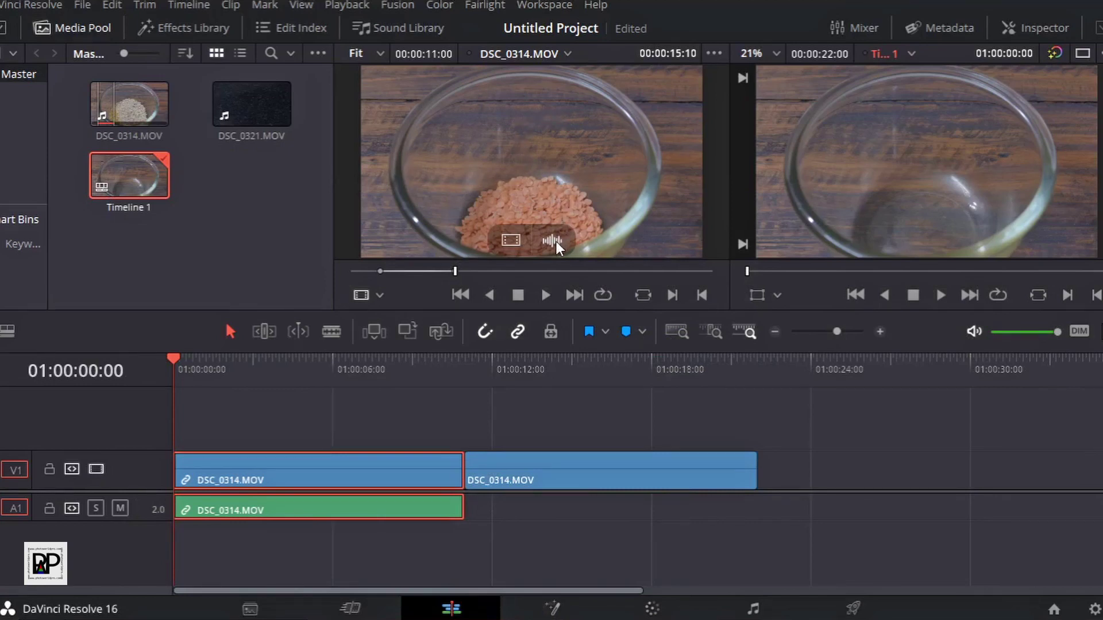
mouse_move(555, 243)
mouse_down()
mouse_move(635, 508)
mouse_move(484, 525)
mouse_up()
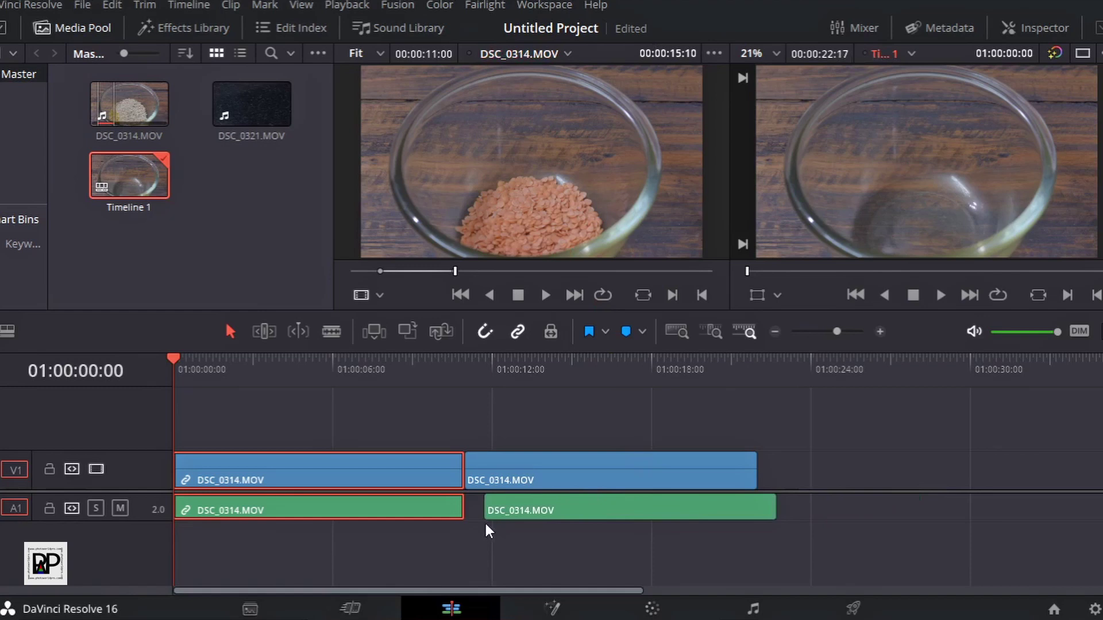
mouse_move(536, 505)
mouse_down()
mouse_move(856, 502)
mouse_move(814, 509)
mouse_up()
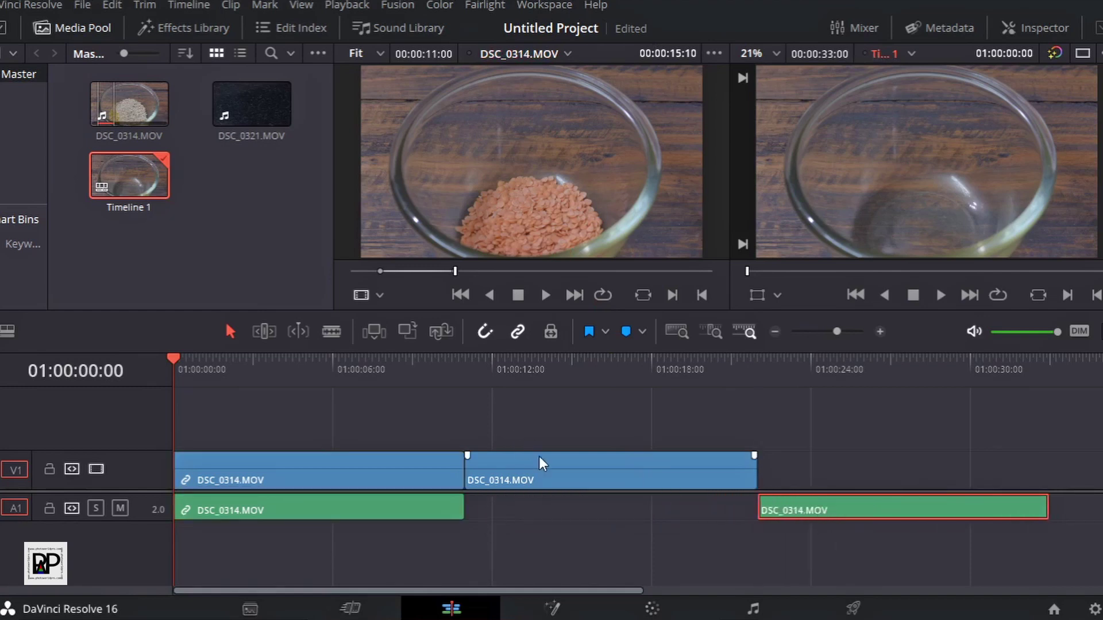
drag(542, 458, 584, 471)
mouse_move(310, 470)
mouse_down()
mouse_move(332, 469)
mouse_move(312, 477)
mouse_up()
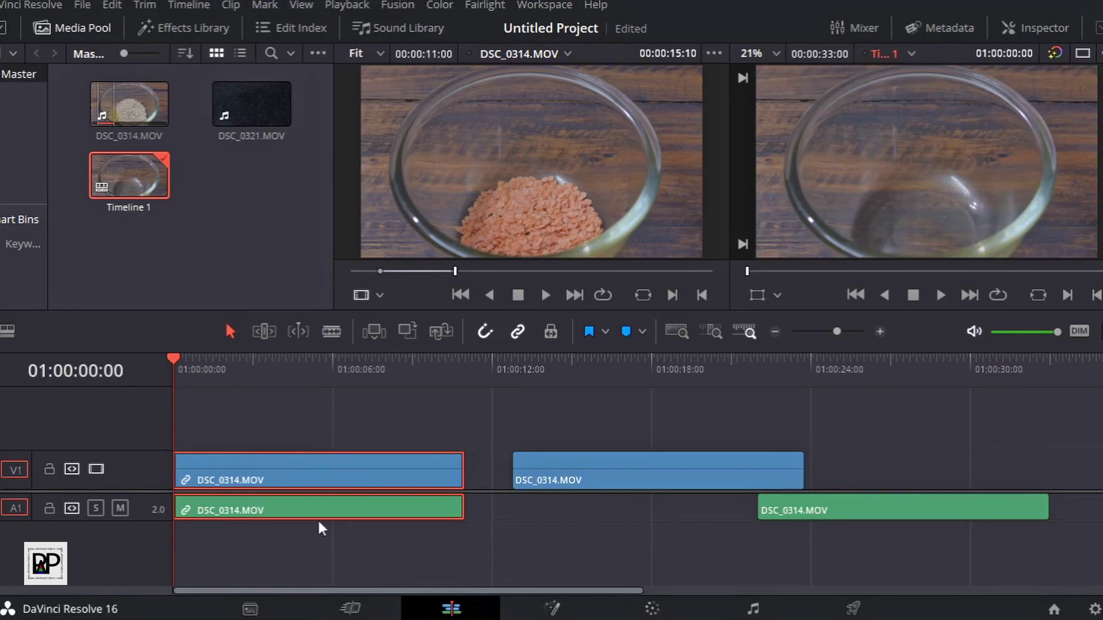
drag(714, 477, 705, 479)
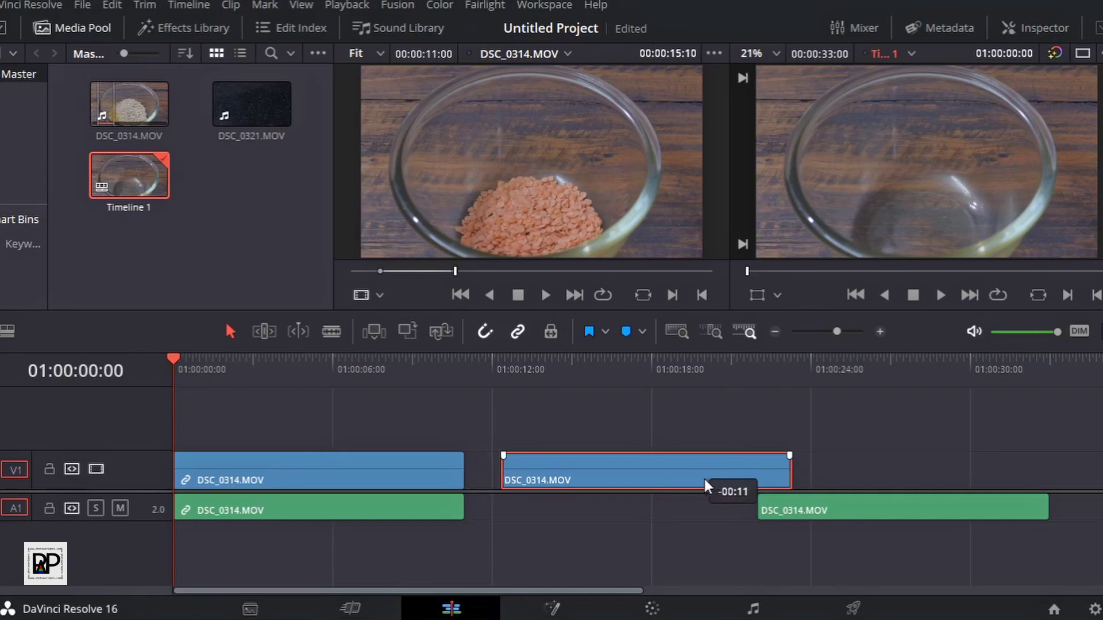
drag(850, 499, 841, 504)
drag(728, 485, 684, 481)
drag(831, 513, 552, 515)
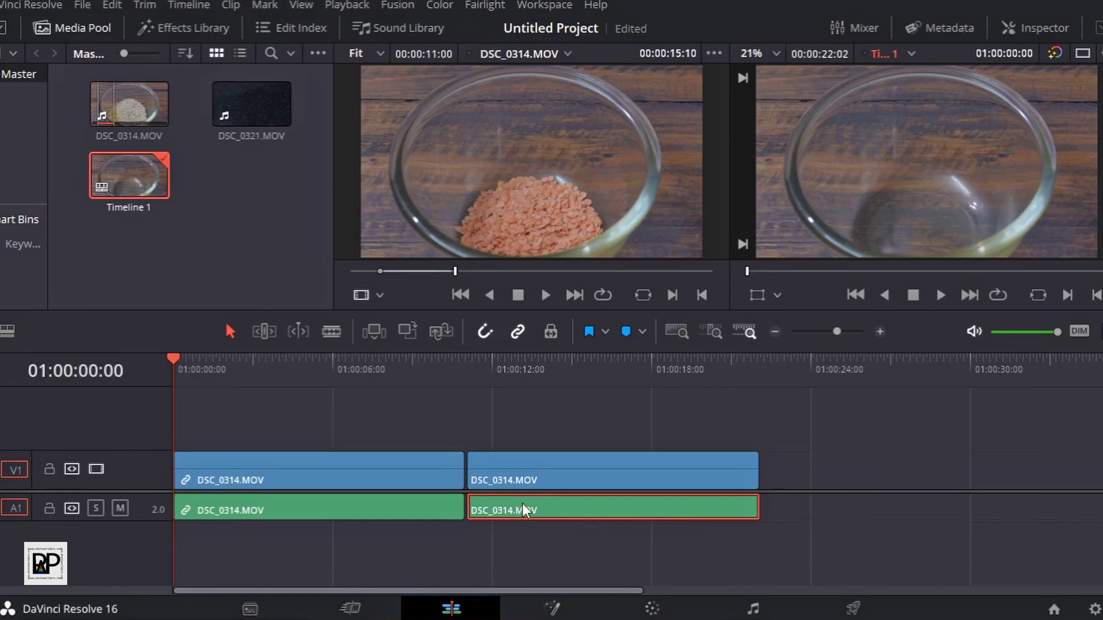
key(Delete)
click(543, 485)
key(Delete)
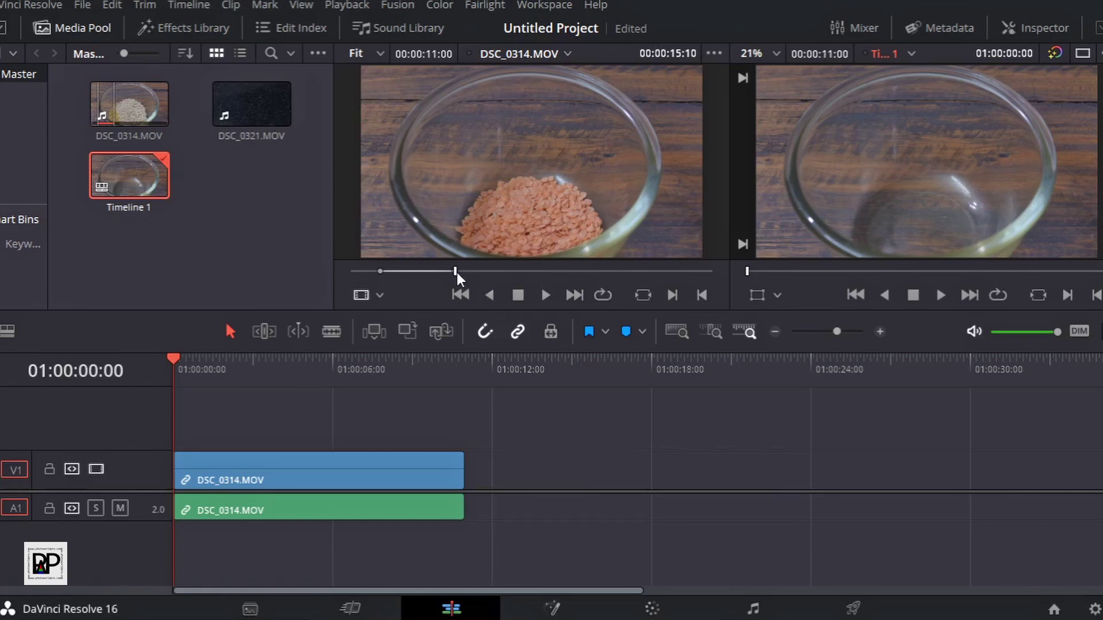
Step: Set in and out points around the yellow lentil pour, spanning 2 seconds 12 frames
click(546, 294)
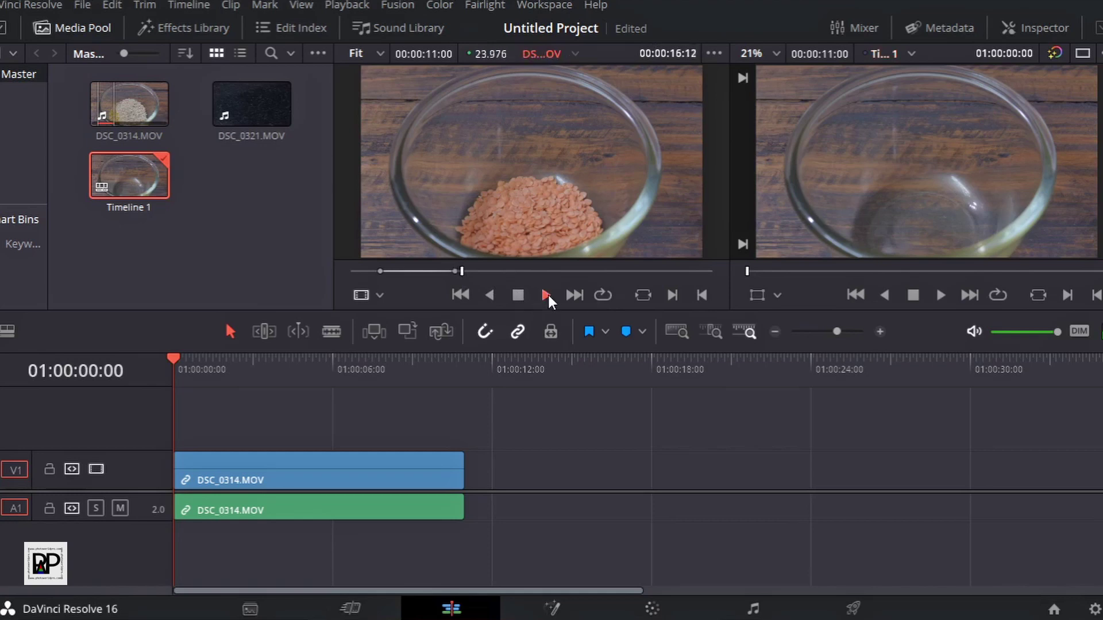
click(519, 270)
drag(519, 271, 537, 273)
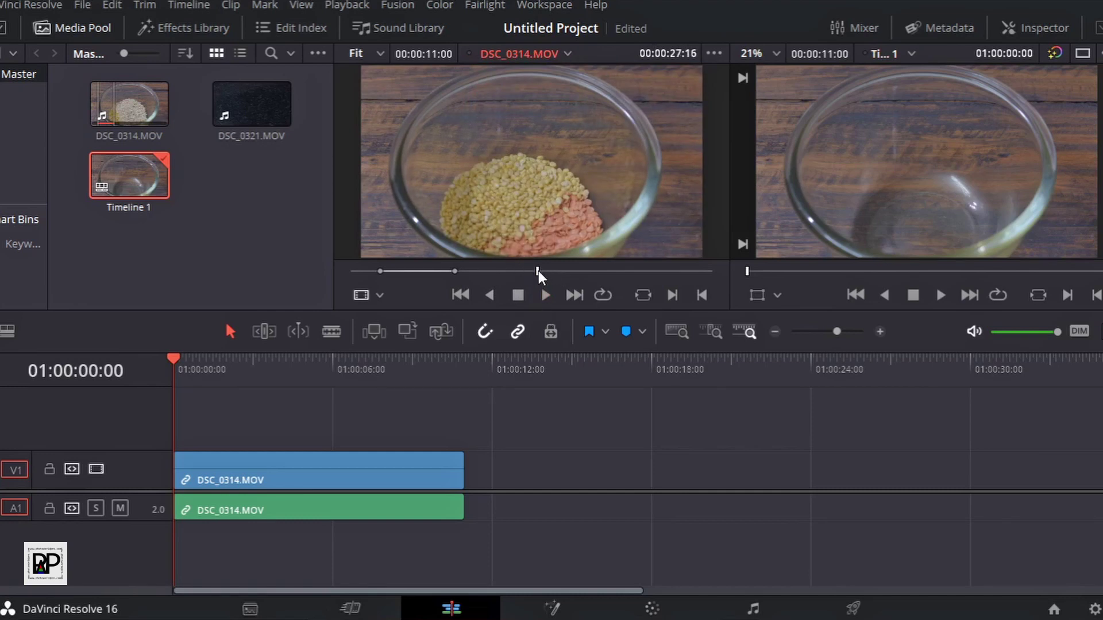
drag(539, 270, 516, 270)
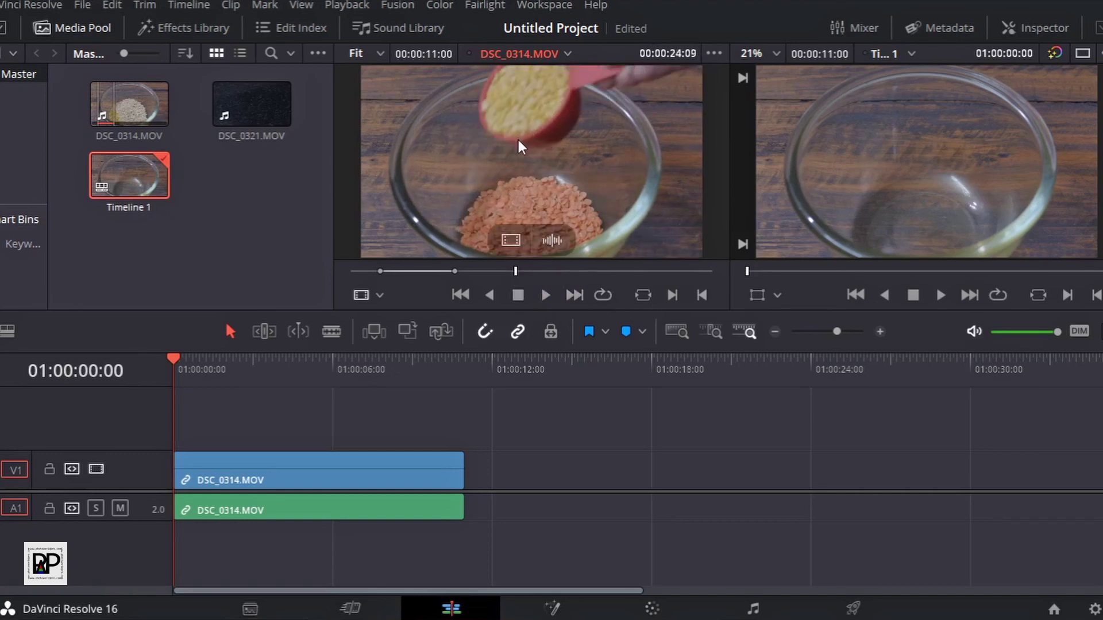
click(673, 296)
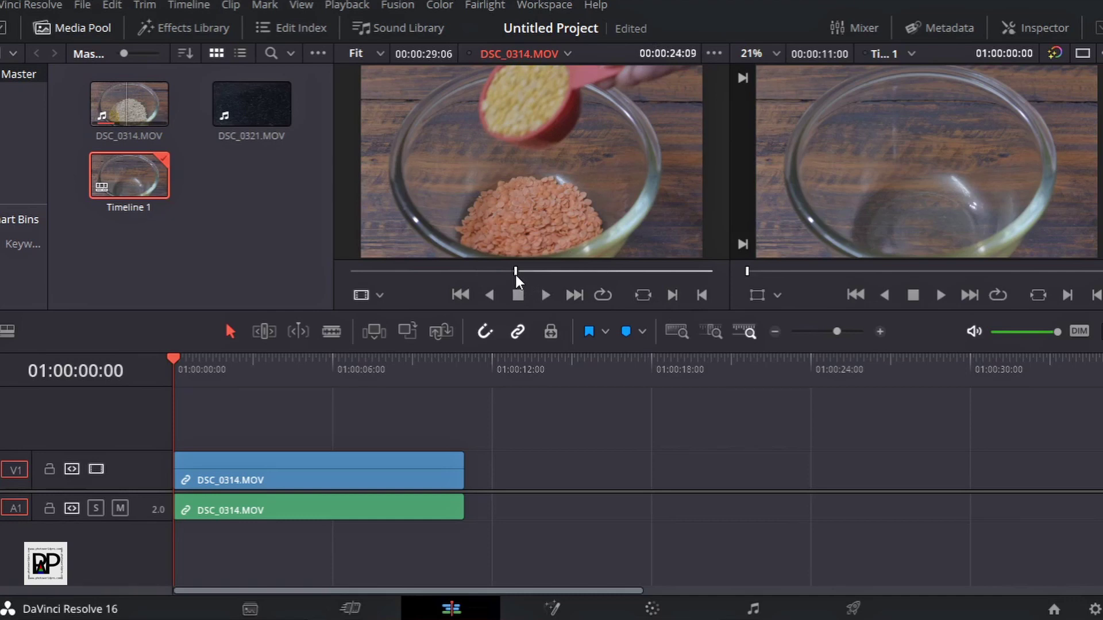
click(546, 294)
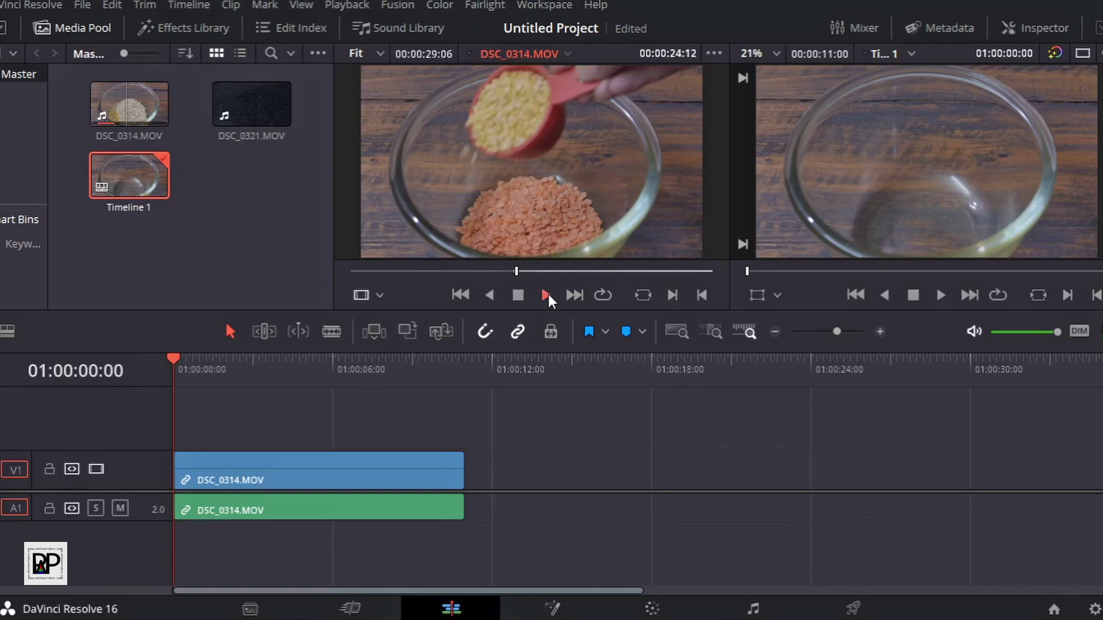
click(519, 295)
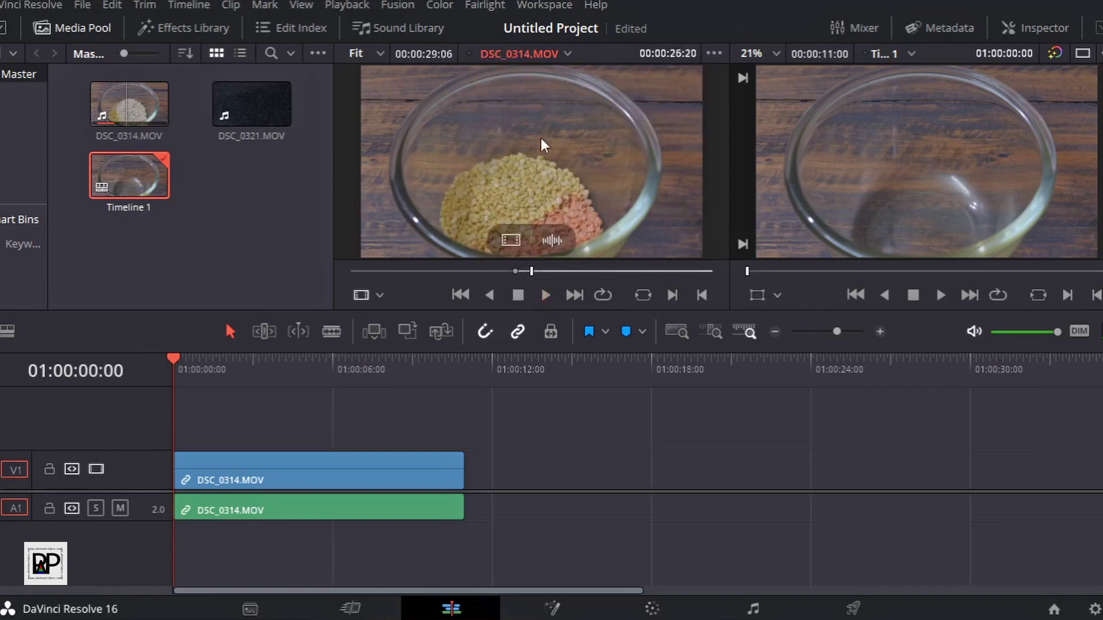
click(702, 294)
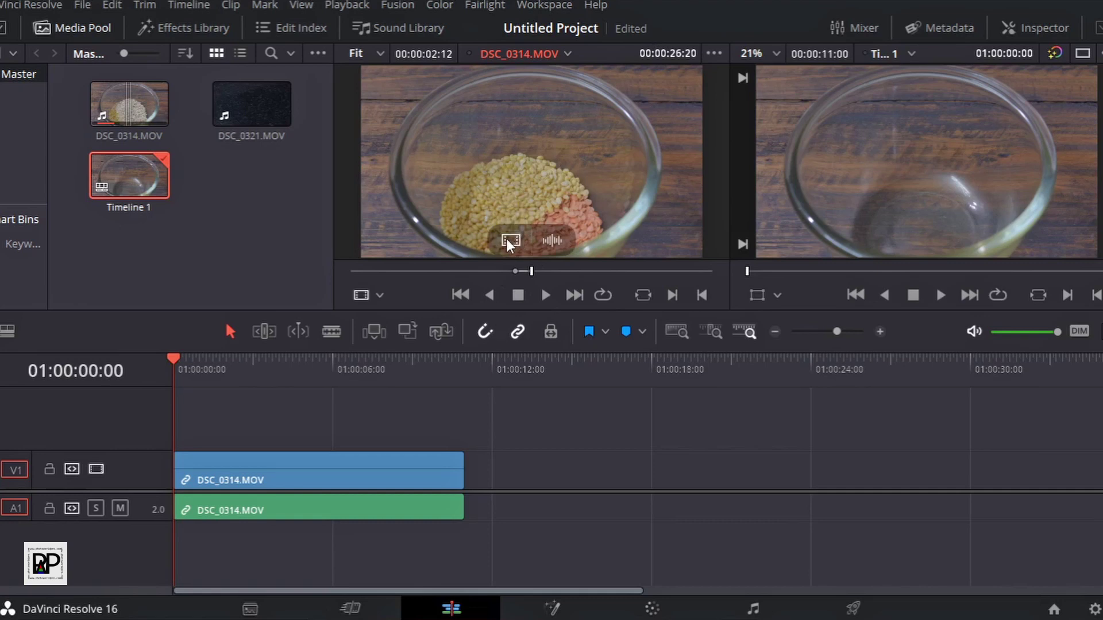
Step: Place the 2-second pour section of DSC_0314.MOV, video only, after the first clip and play it back
drag(506, 239, 492, 481)
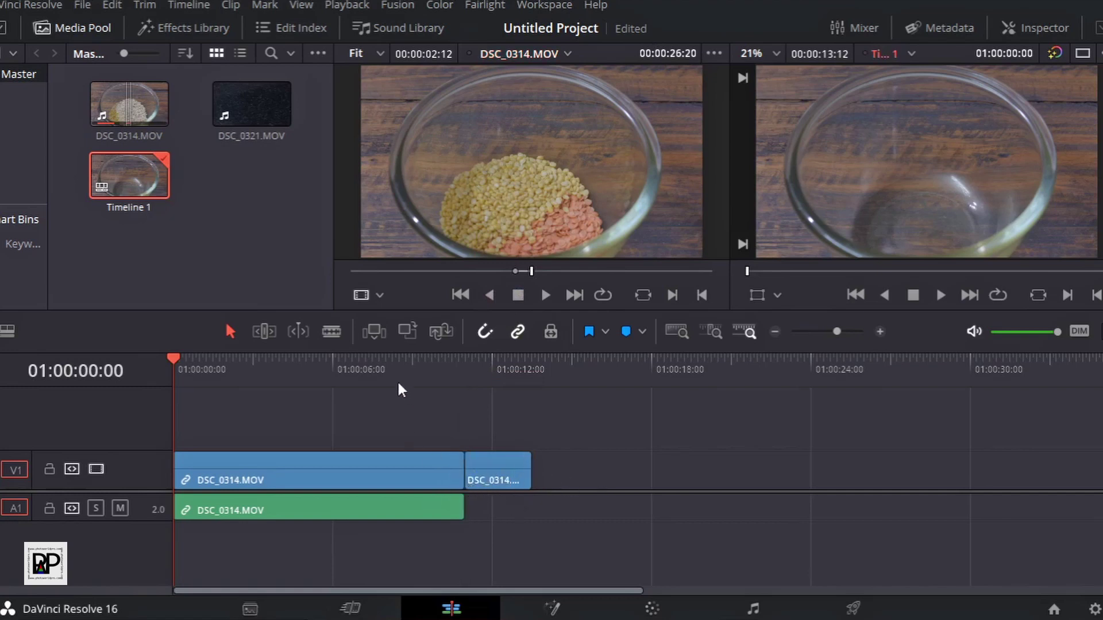
mouse_move(404, 374)
mouse_down()
mouse_move(460, 379)
mouse_move(439, 378)
mouse_up()
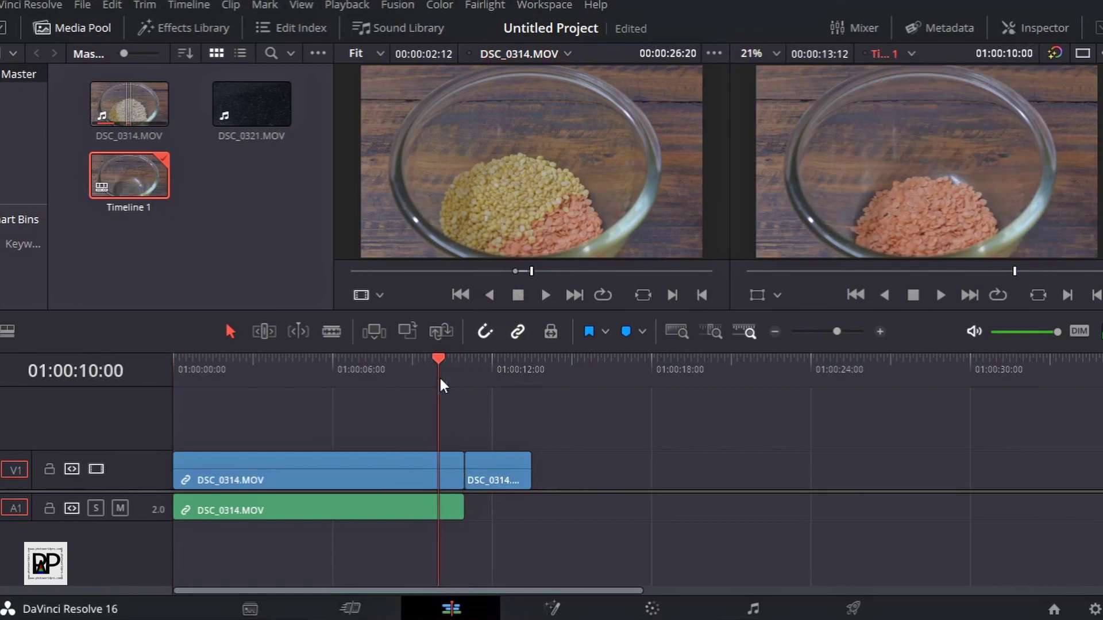
key(space)
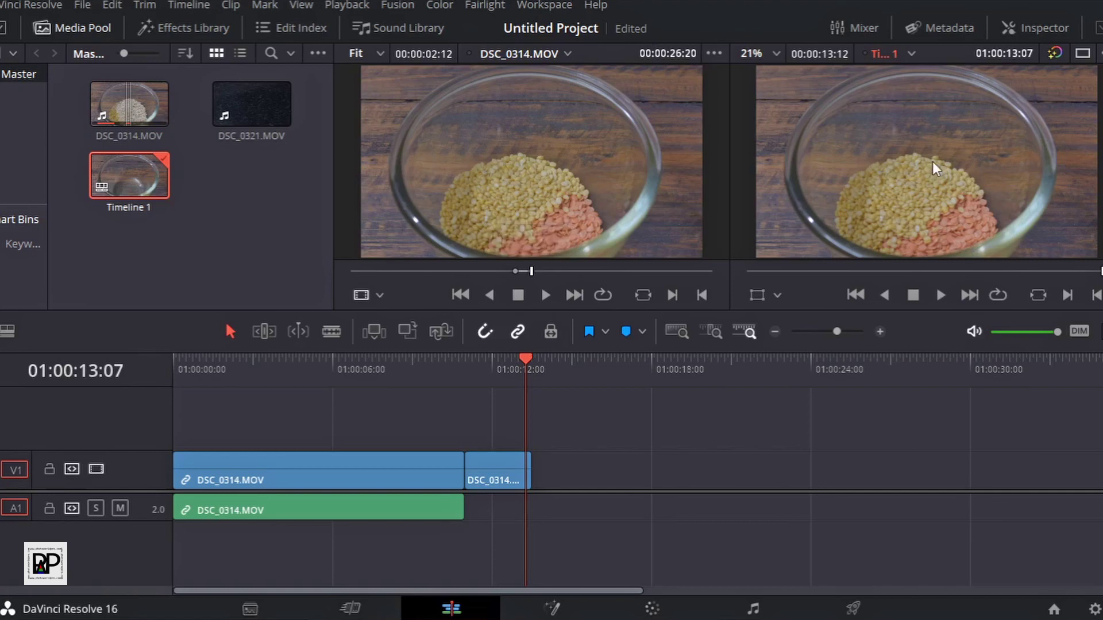
mouse_move(649, 205)
key(Down)
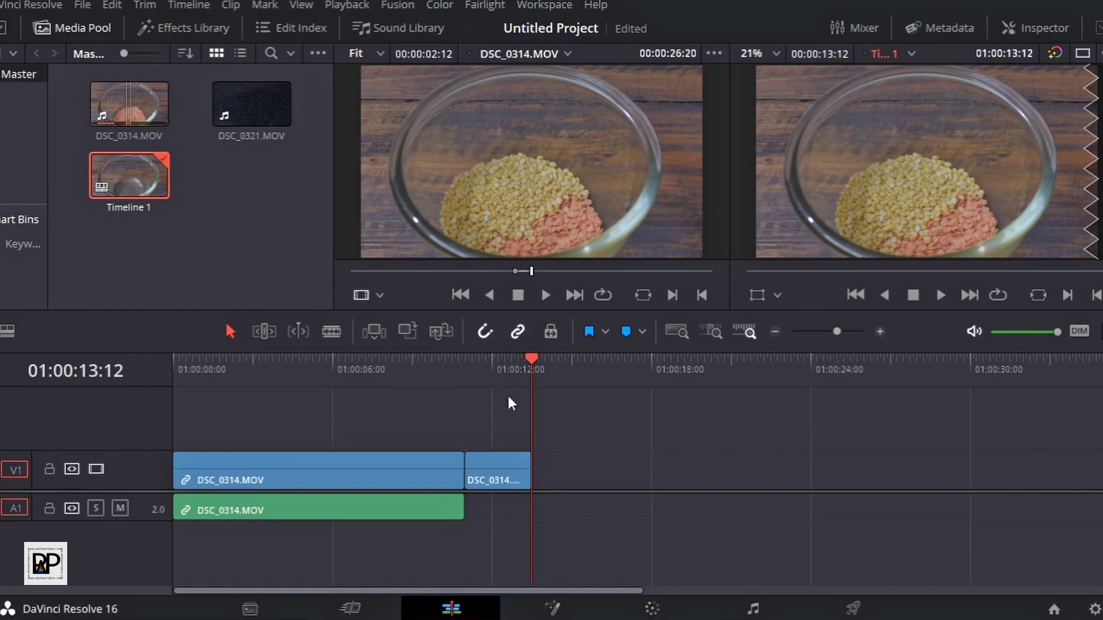
click(505, 365)
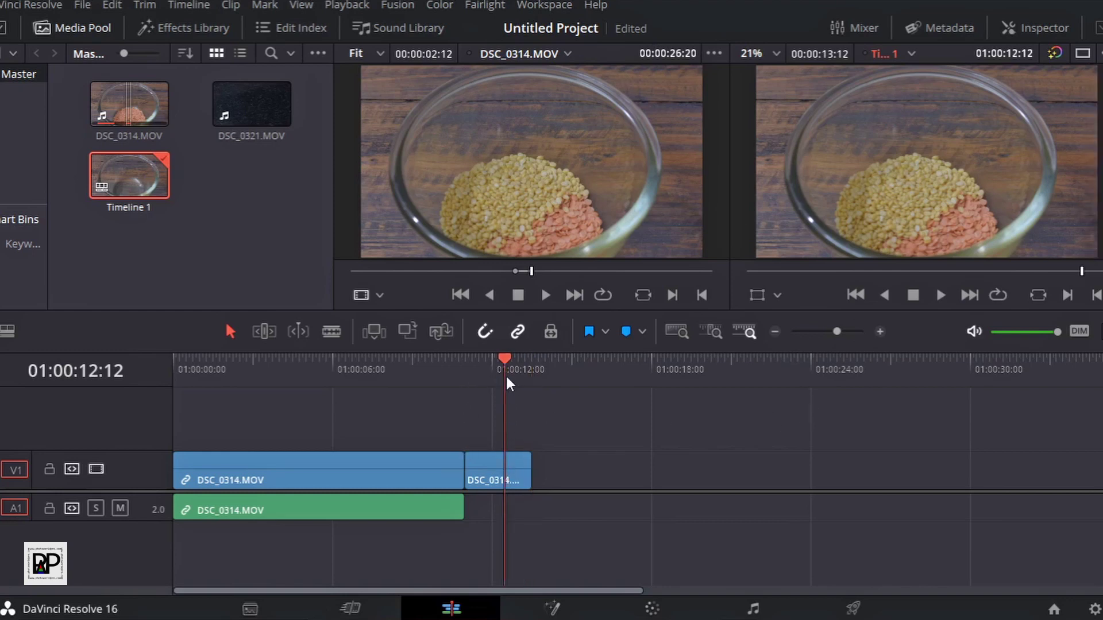
click(513, 478)
click(439, 374)
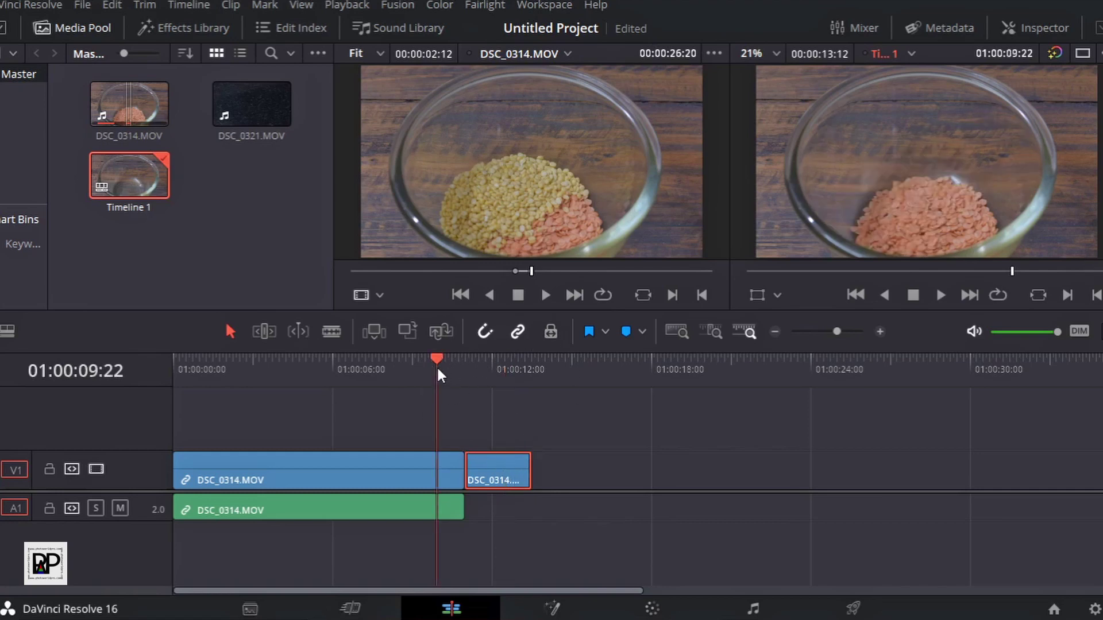
click(498, 373)
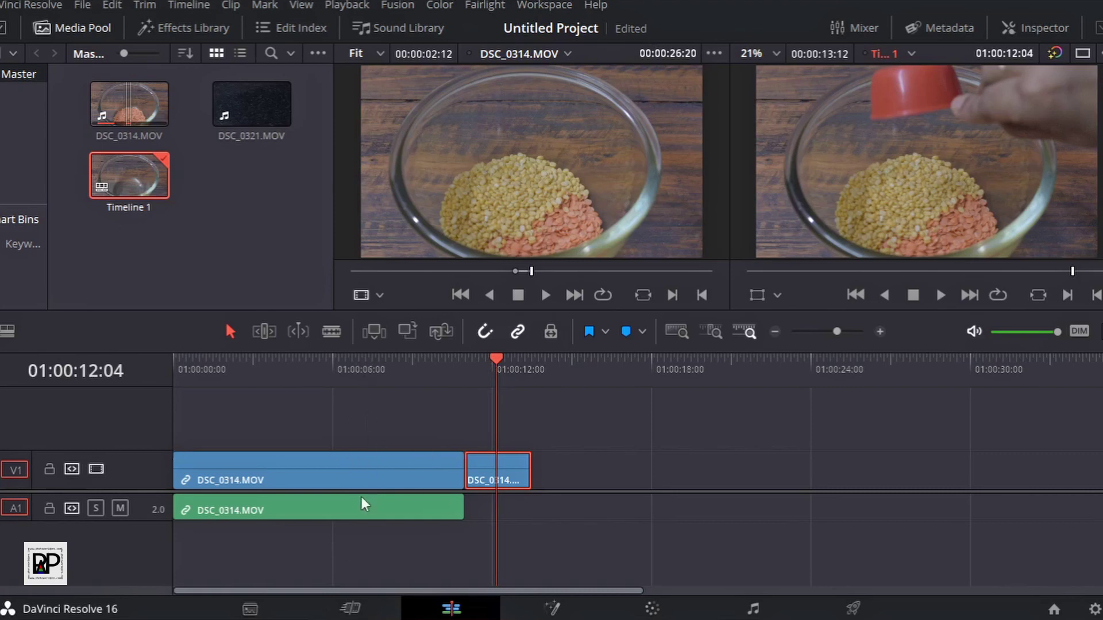
click(359, 369)
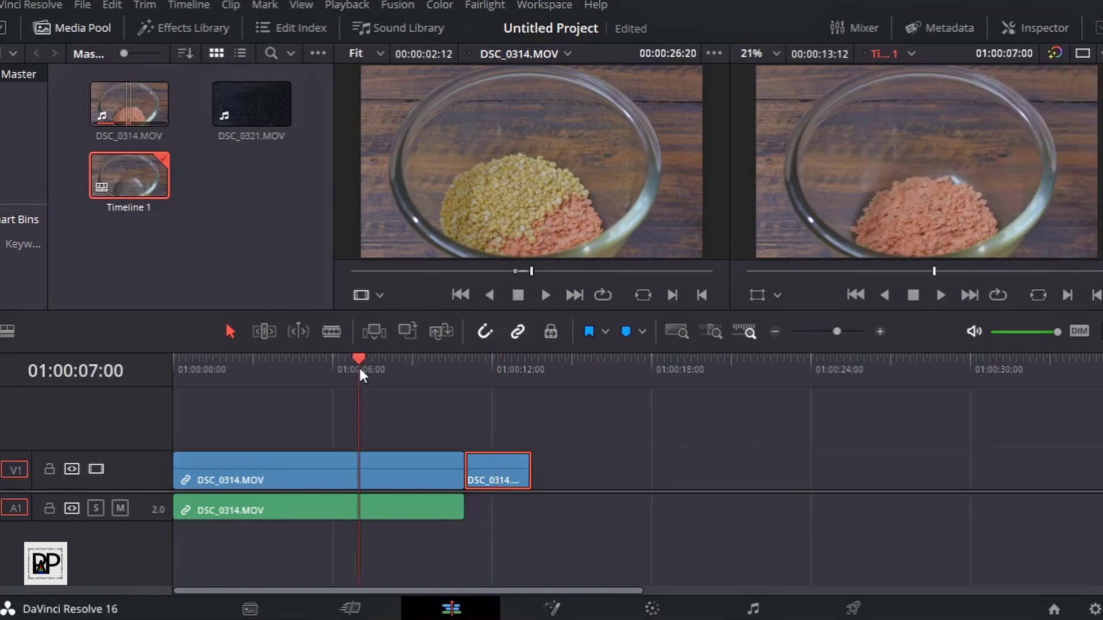
click(391, 482)
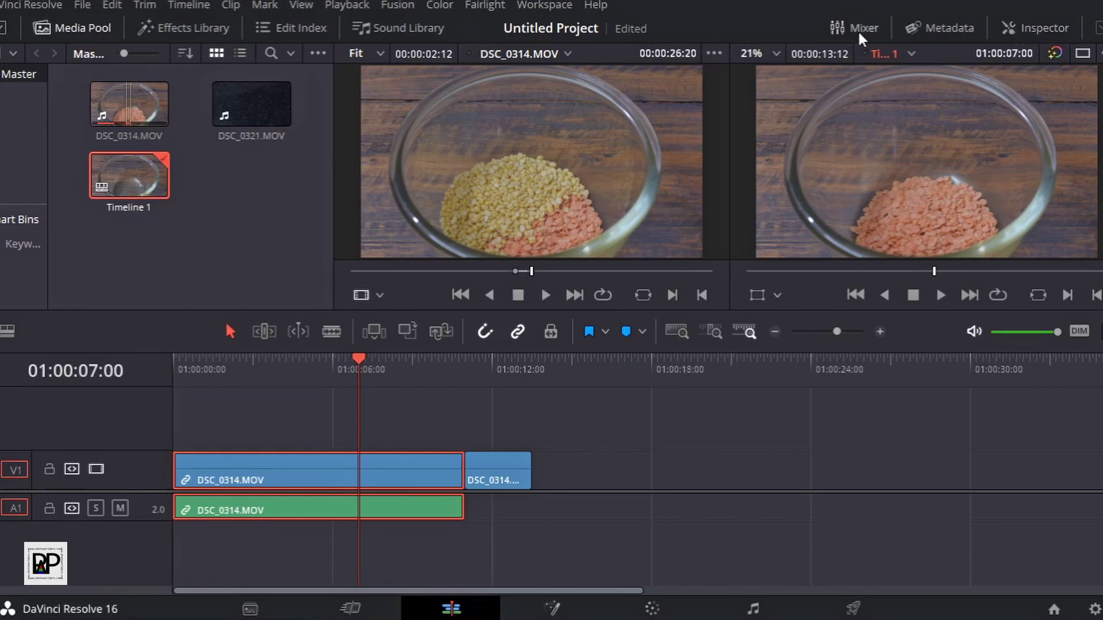
Step: Show the first DSC_0314.MOV clip in the Inspector, checking its Audio settings, then its Video settings
click(1037, 36)
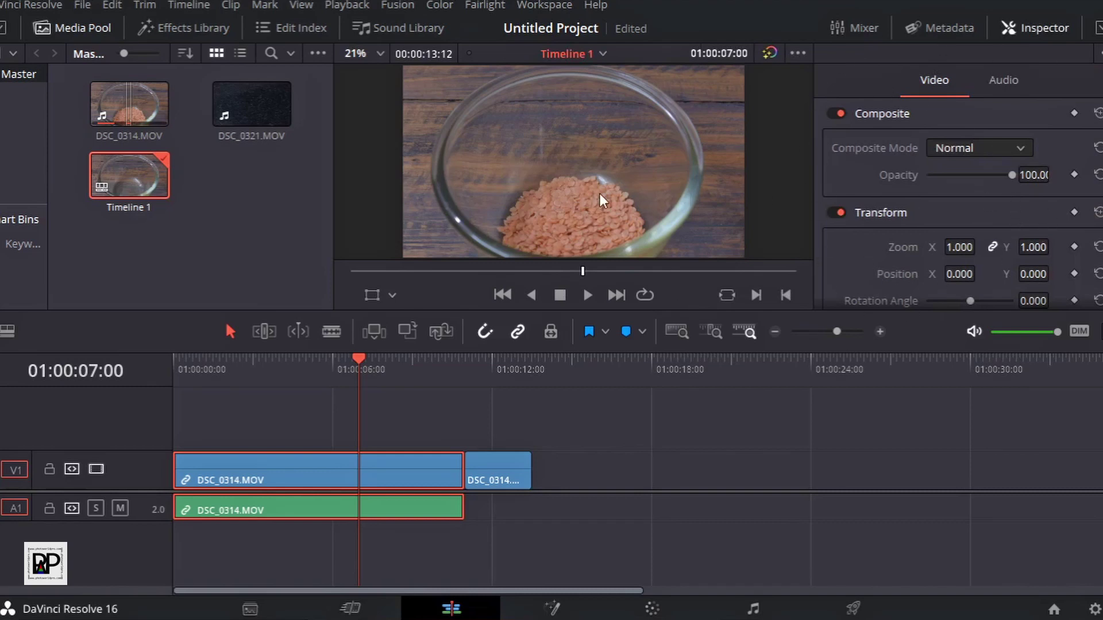
click(252, 103)
click(447, 201)
click(1012, 83)
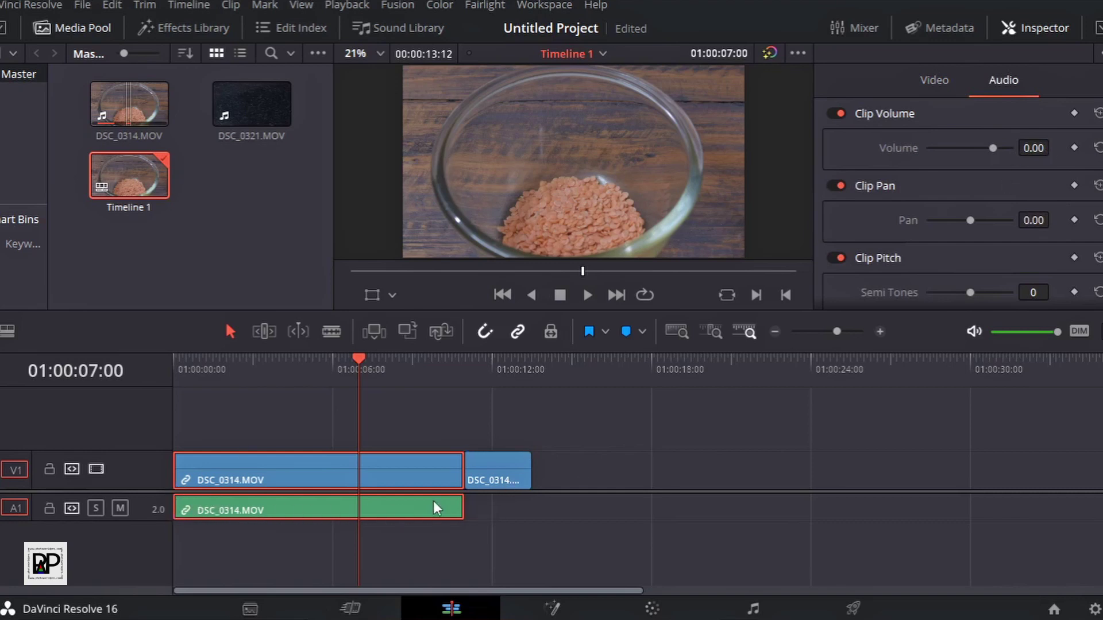
click(918, 85)
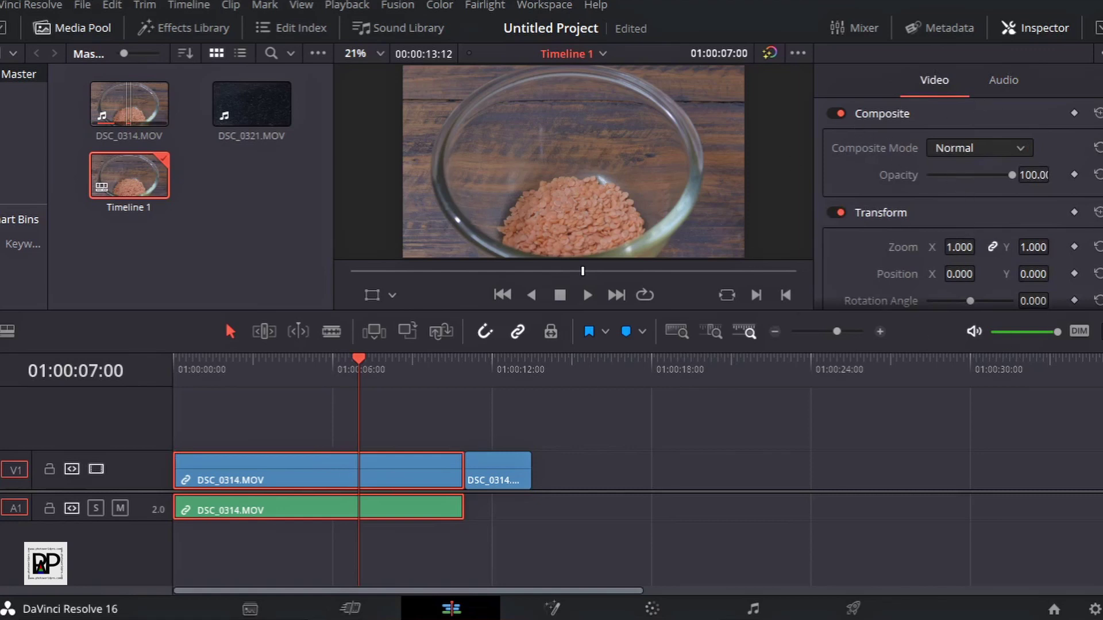
Step: Enlarge the first clip's image to 1.330 zoom
scroll(1096, 155, down, 3)
scroll(1096, 155, up, 3)
scroll(1005, 236, down, 1)
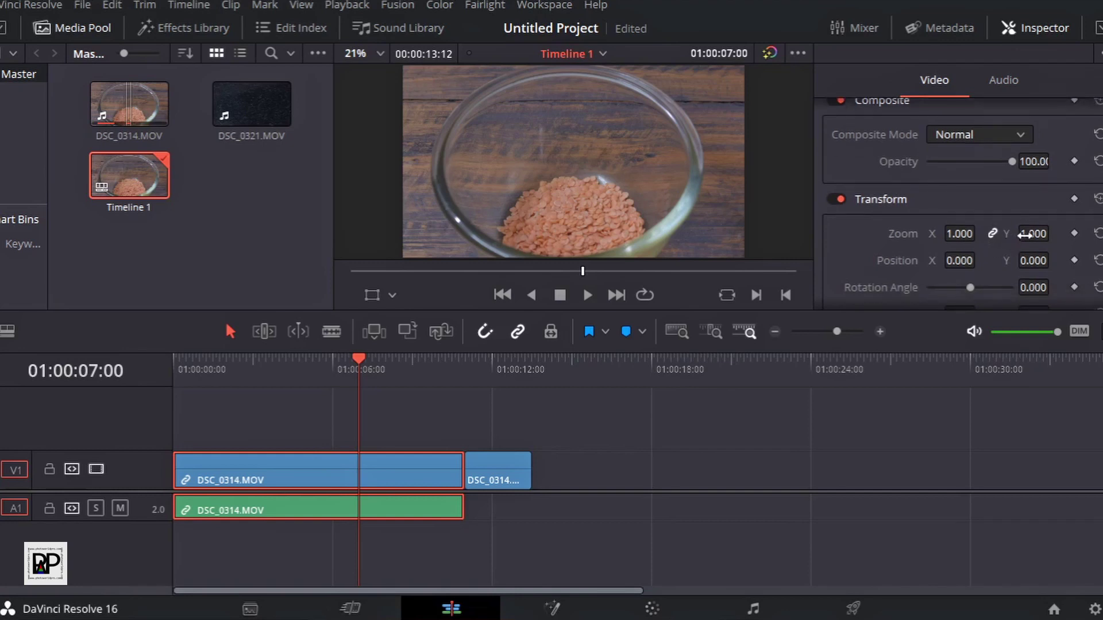
drag(1033, 233, 1054, 233)
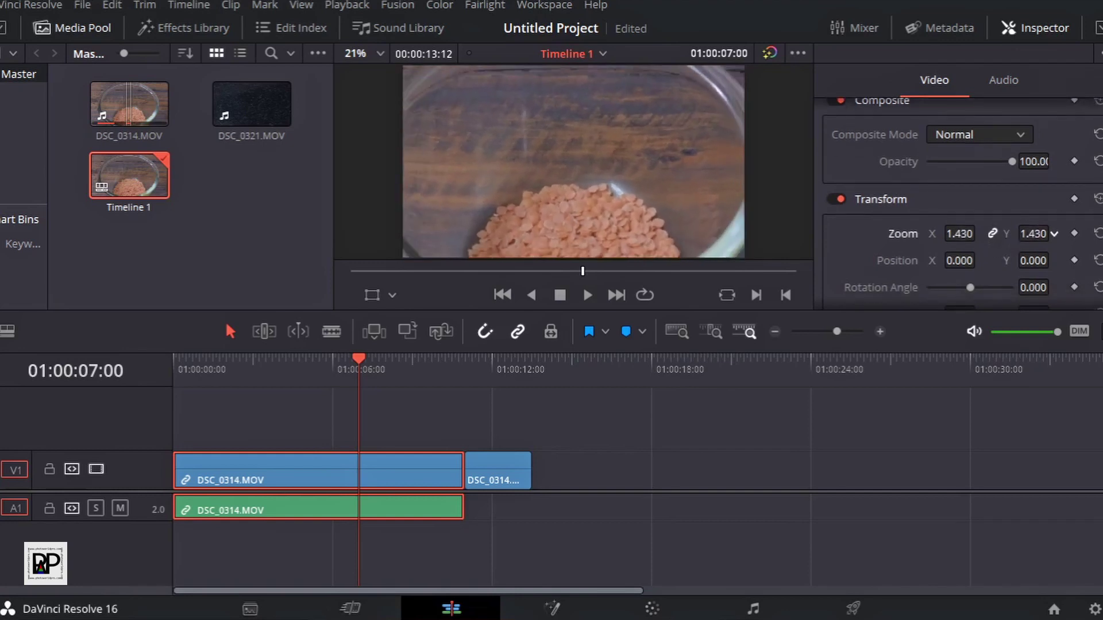
drag(1054, 233, 1054, 233)
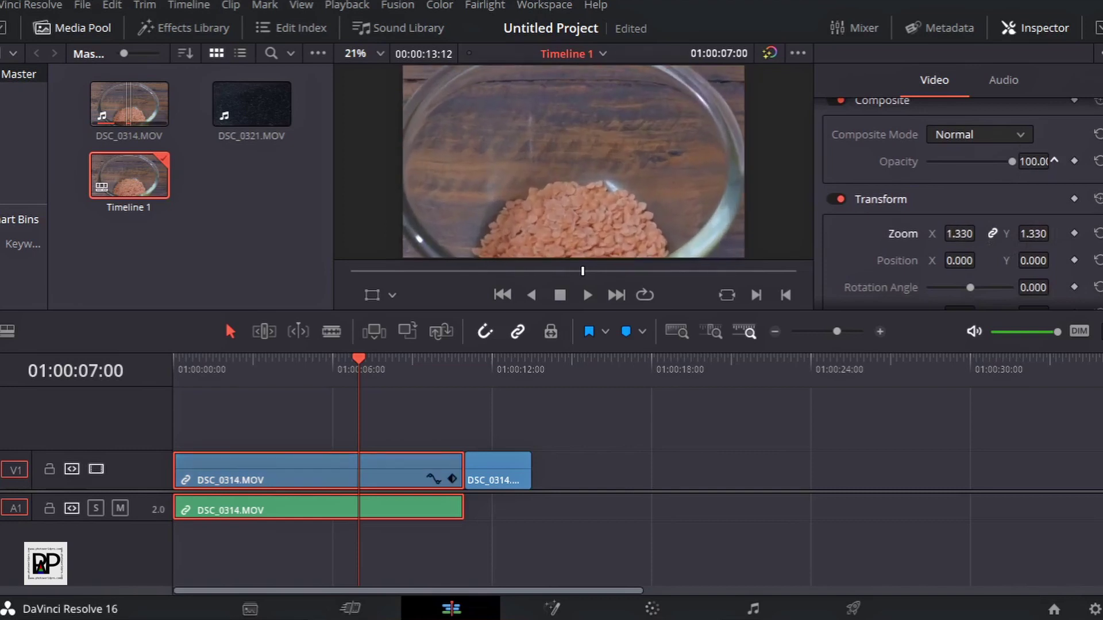
drag(1055, 161, 1057, 162)
Step: Shift the first clip's image position to X -204, Y -144
mouse_move(1033, 260)
mouse_down()
mouse_move(1054, 260)
mouse_move(1029, 260)
mouse_up()
drag(961, 257, 980, 259)
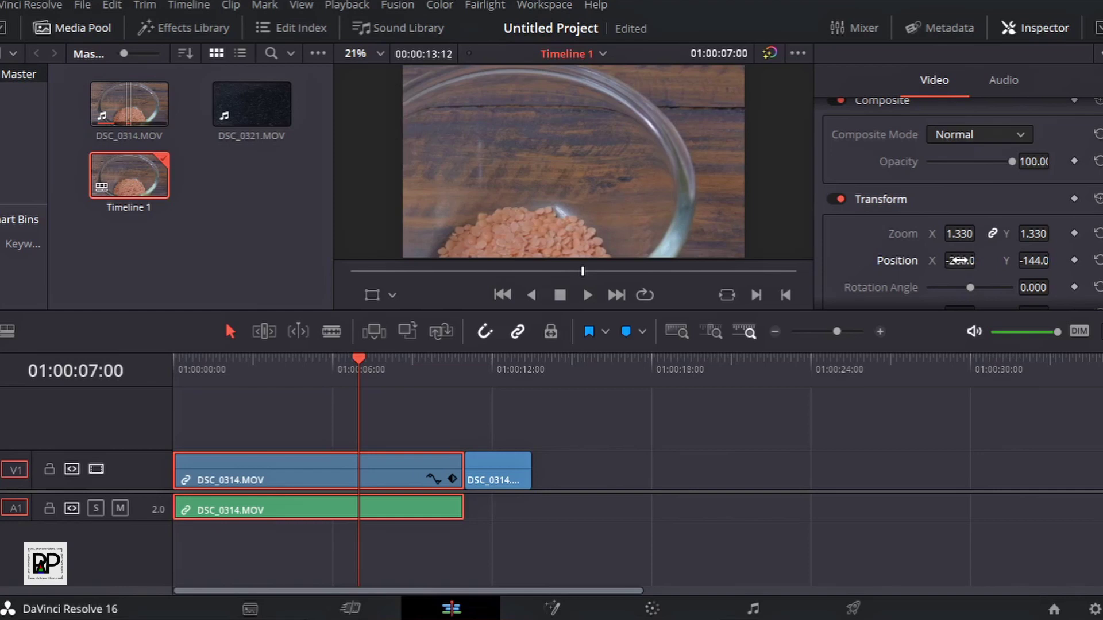
drag(959, 260, 981, 259)
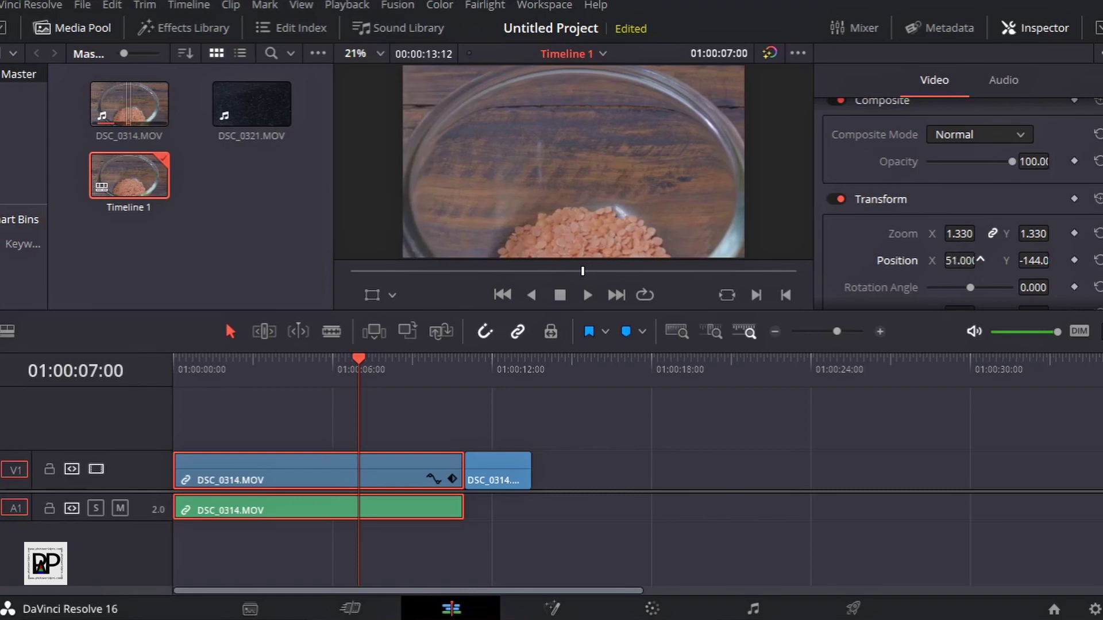
drag(981, 259, 980, 260)
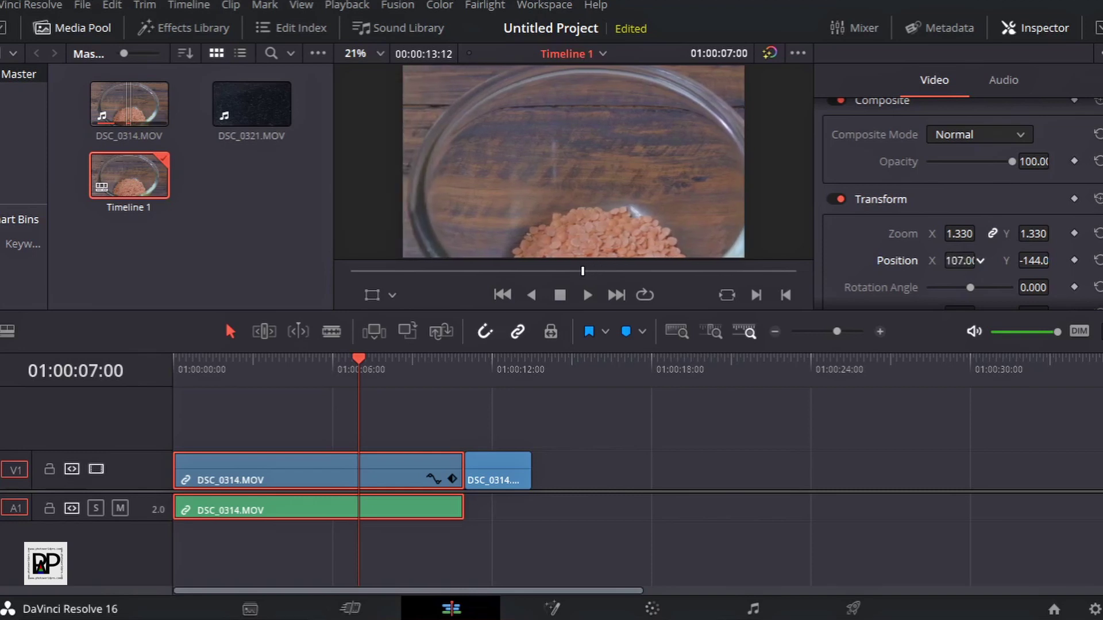
Step: Rotate the first clip's image to -146.1 degrees, leaving its position at -204, -144
scroll(1051, 240, down, 2)
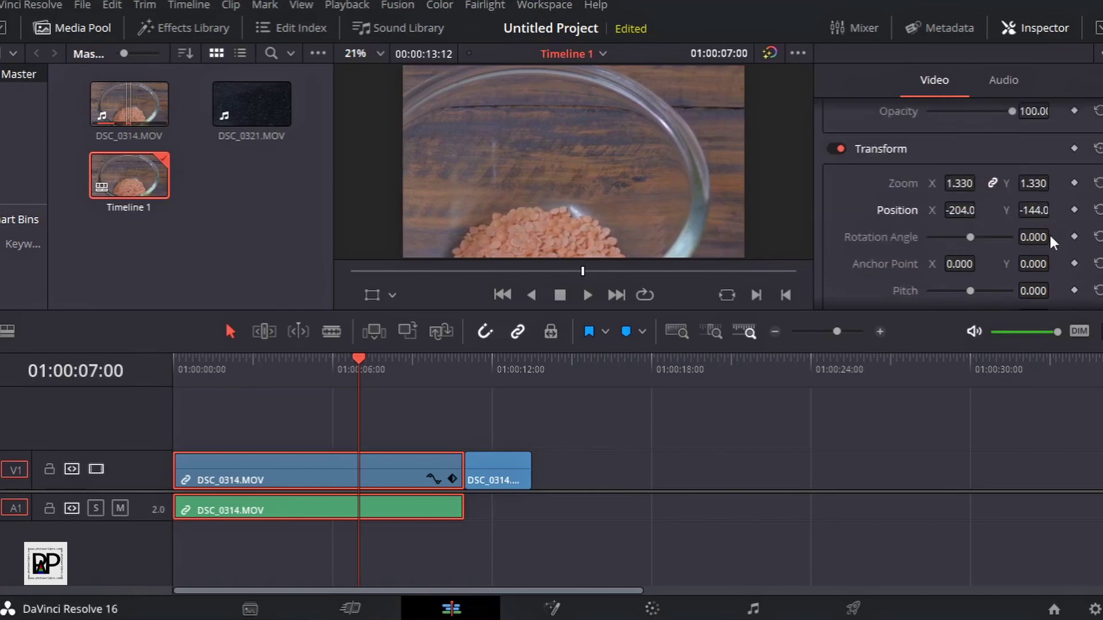
mouse_move(971, 237)
mouse_down()
mouse_move(994, 237)
mouse_move(937, 244)
mouse_move(952, 248)
mouse_up()
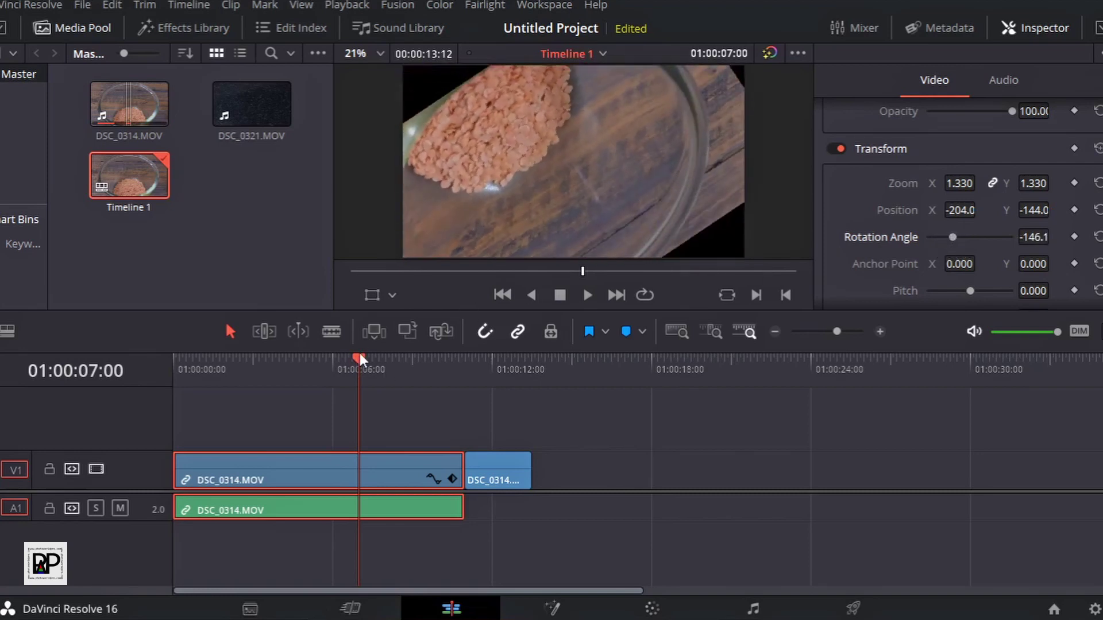
scroll(1053, 270, down, 2)
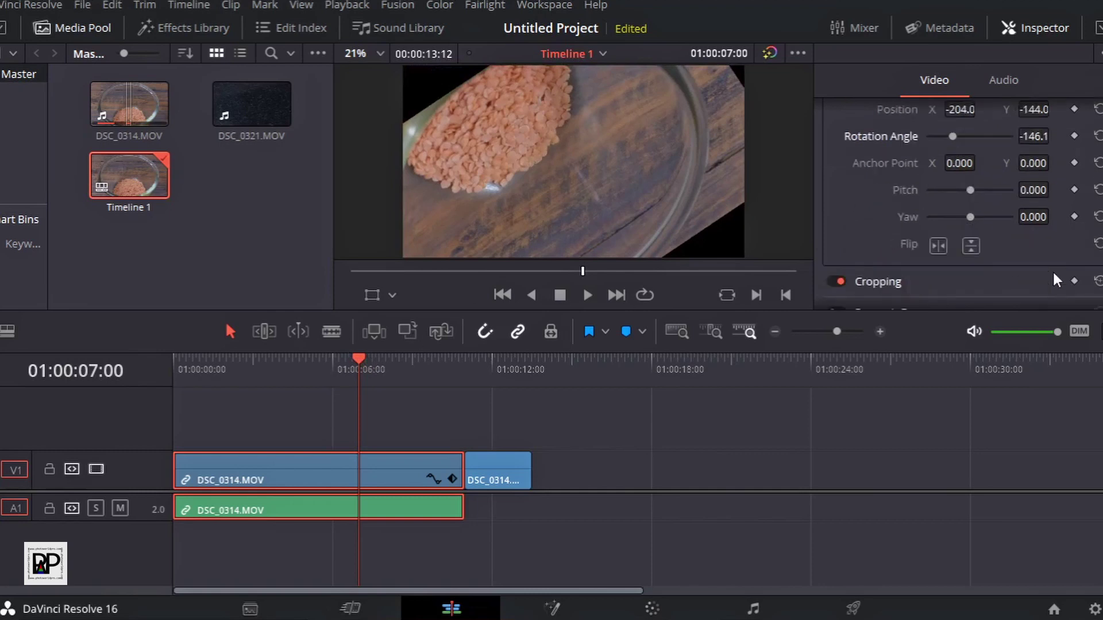
scroll(1053, 264, down, 2)
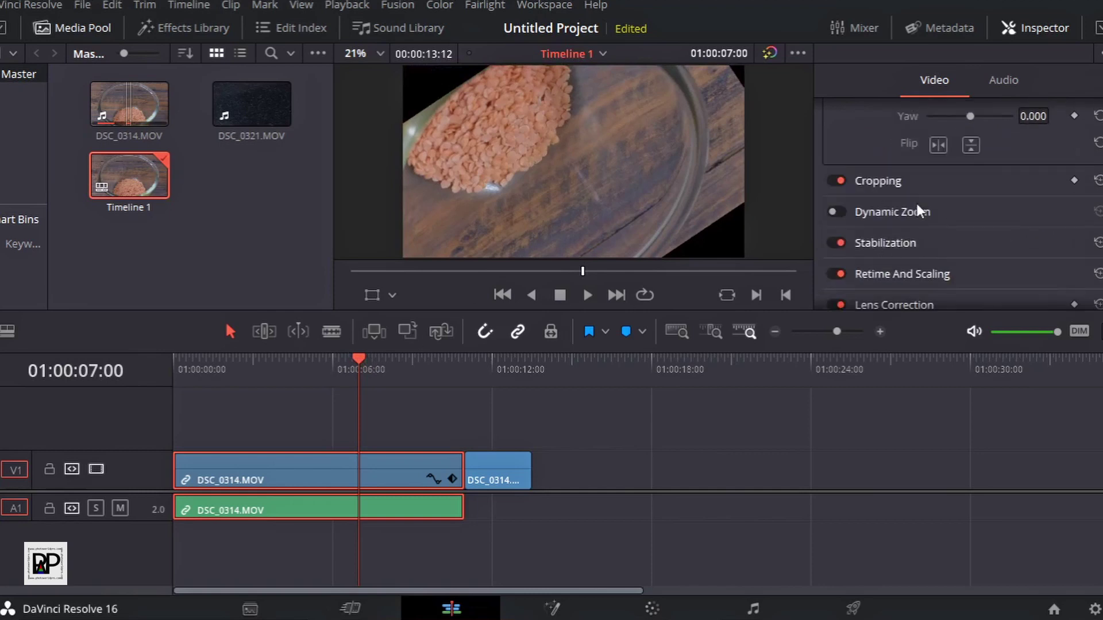
scroll(945, 244, down, 1)
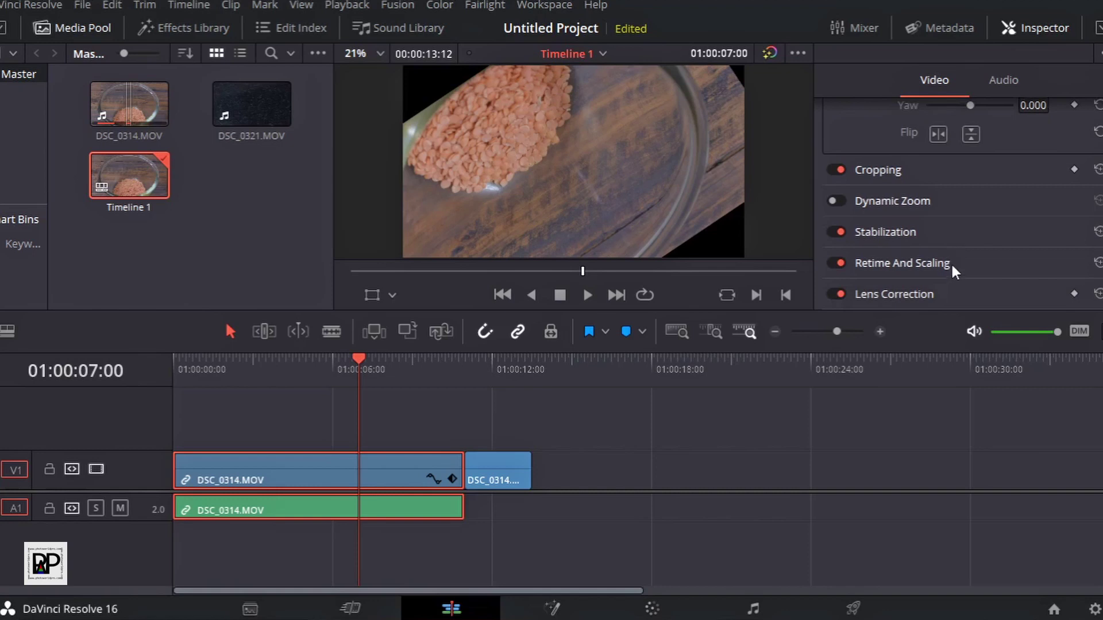
scroll(952, 263, up, 1)
scroll(952, 262, up, 2)
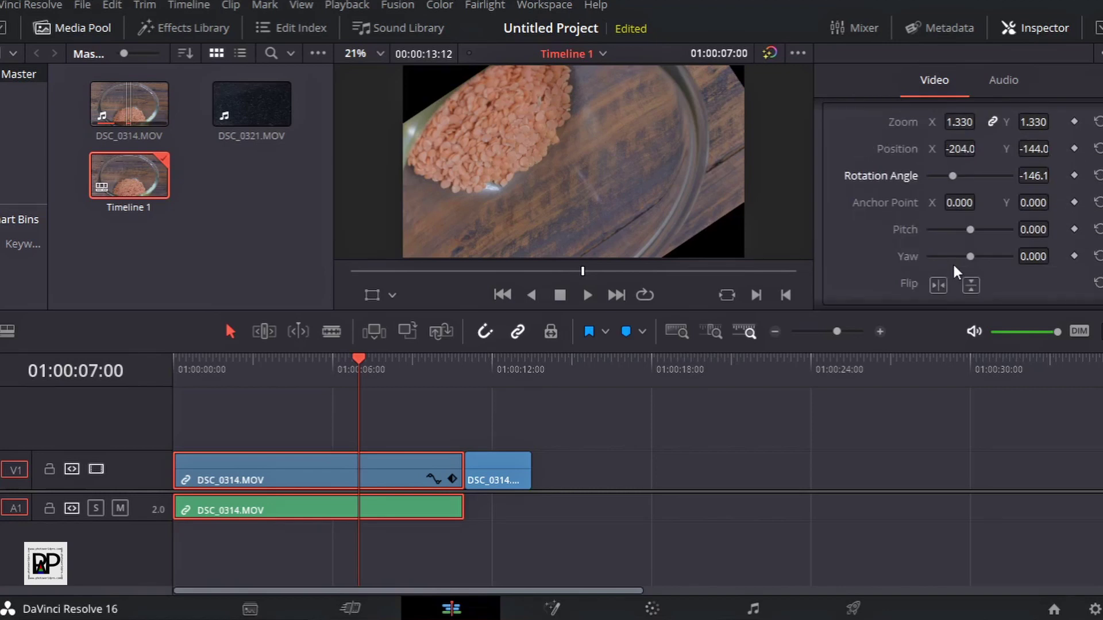
scroll(953, 262, up, 2)
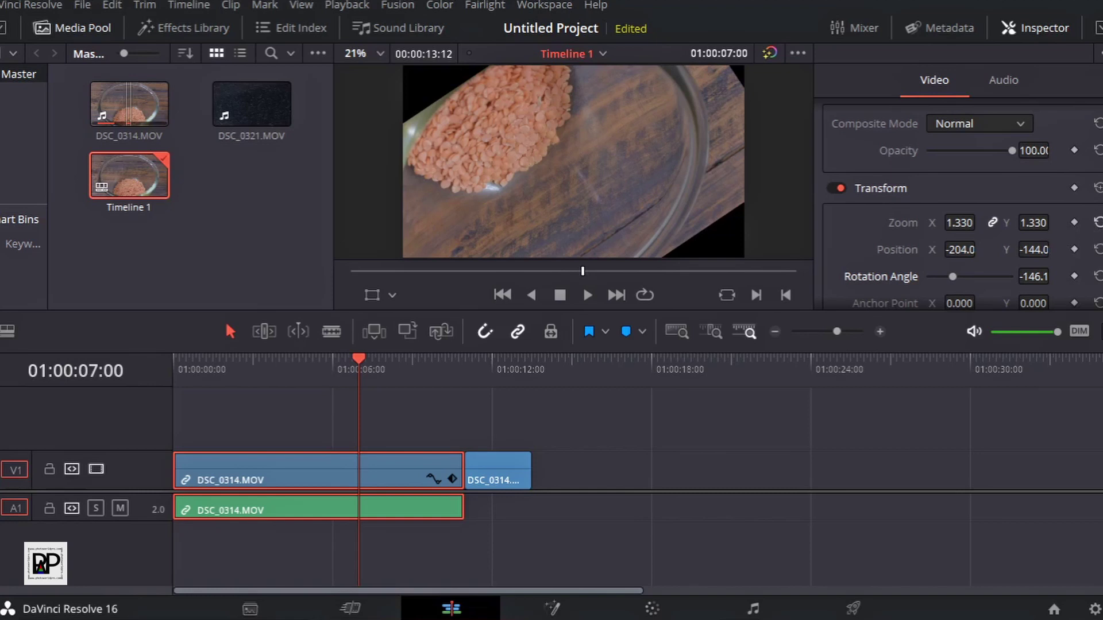
Step: Reset the first clip's zoom, position and rotation, then raise its zoom to 1.230
click(1097, 222)
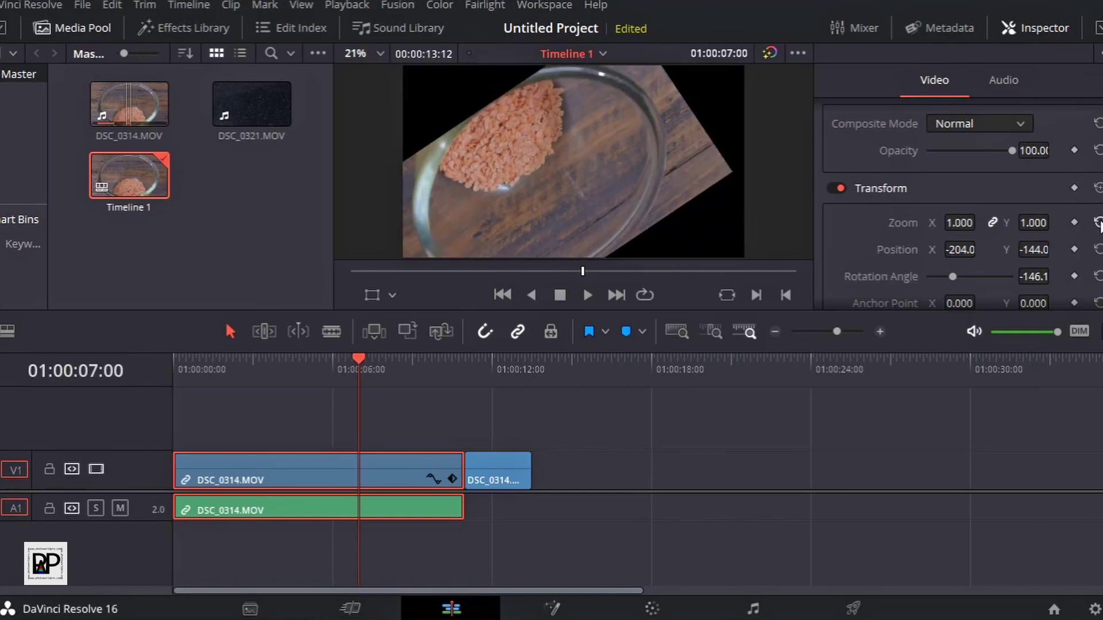
click(1097, 249)
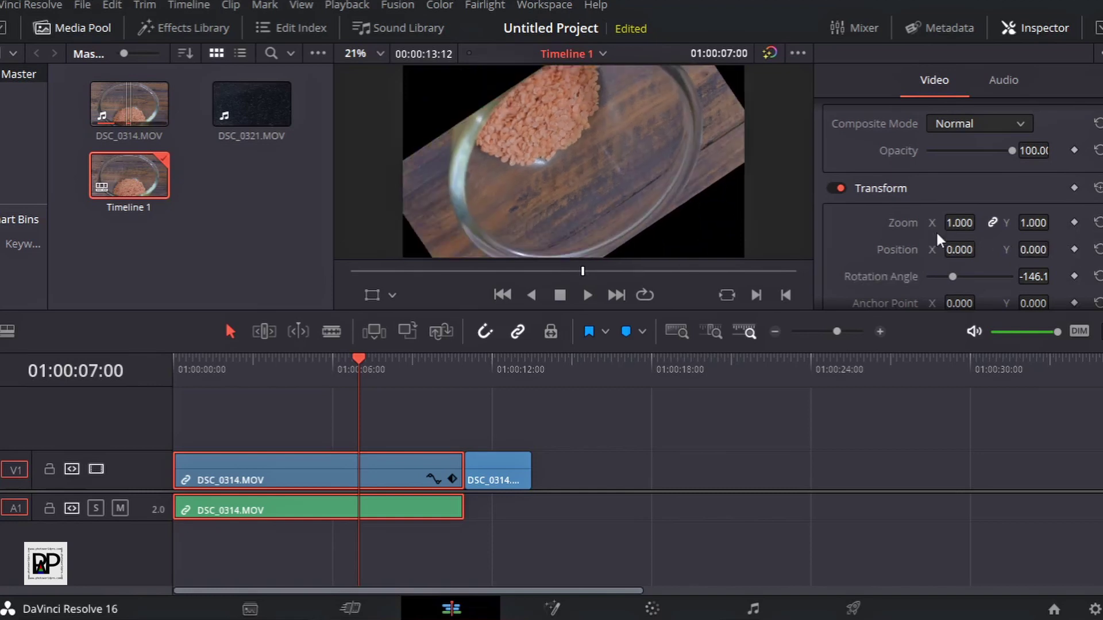
click(1096, 277)
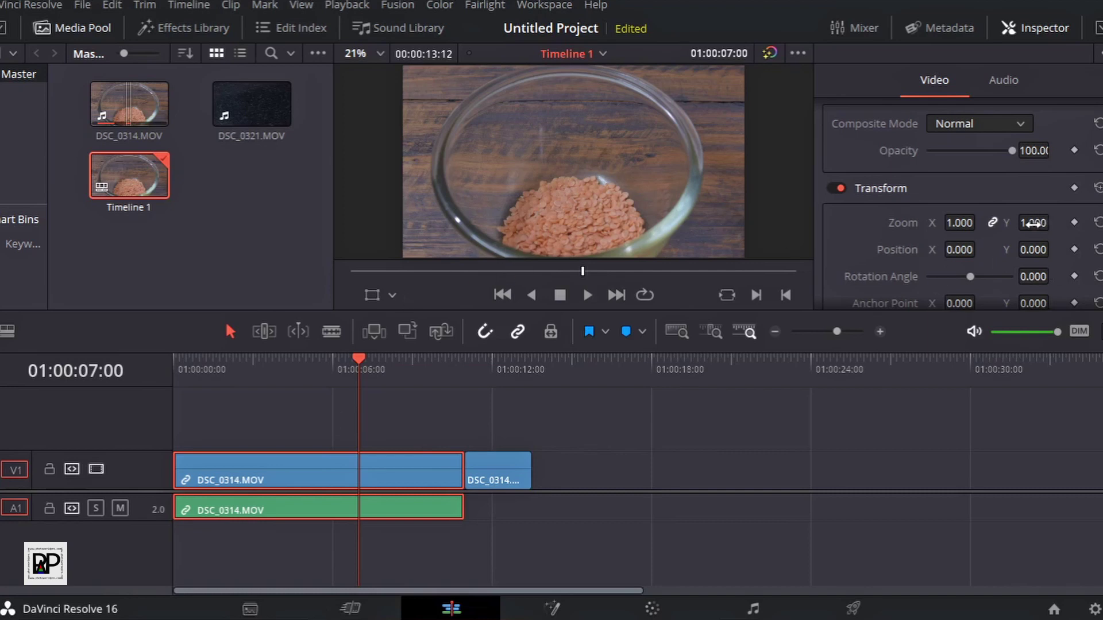
mouse_move(1033, 224)
mouse_down()
mouse_move(1055, 222)
mouse_move(1033, 224)
mouse_up()
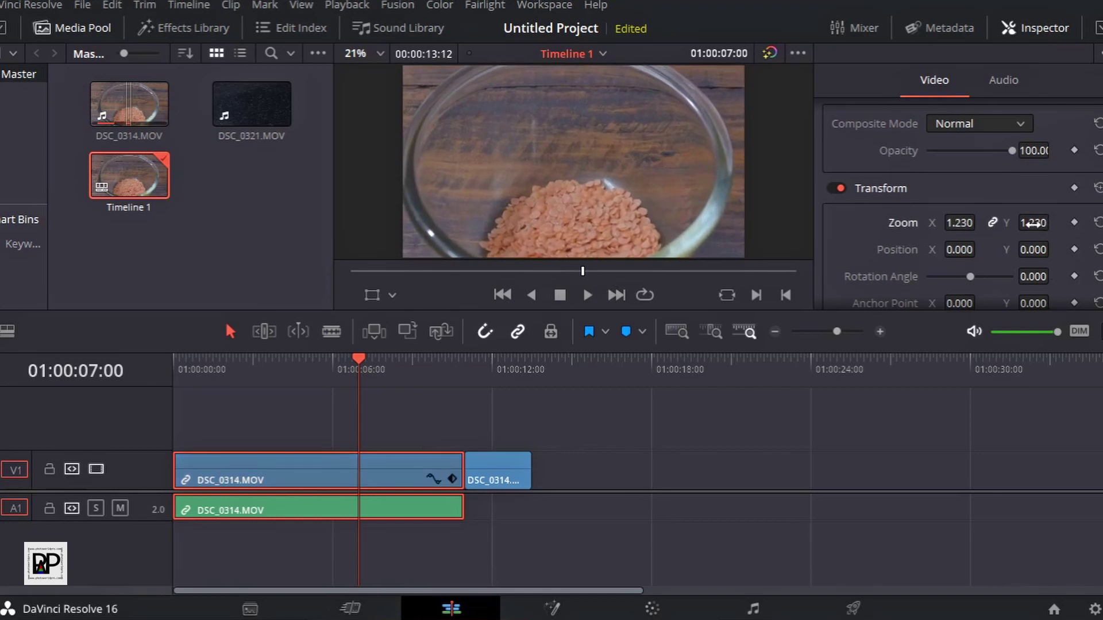
Step: Set the first DSC_0314 clip's volume to -100 and replay the section to confirm it is silent
click(1003, 86)
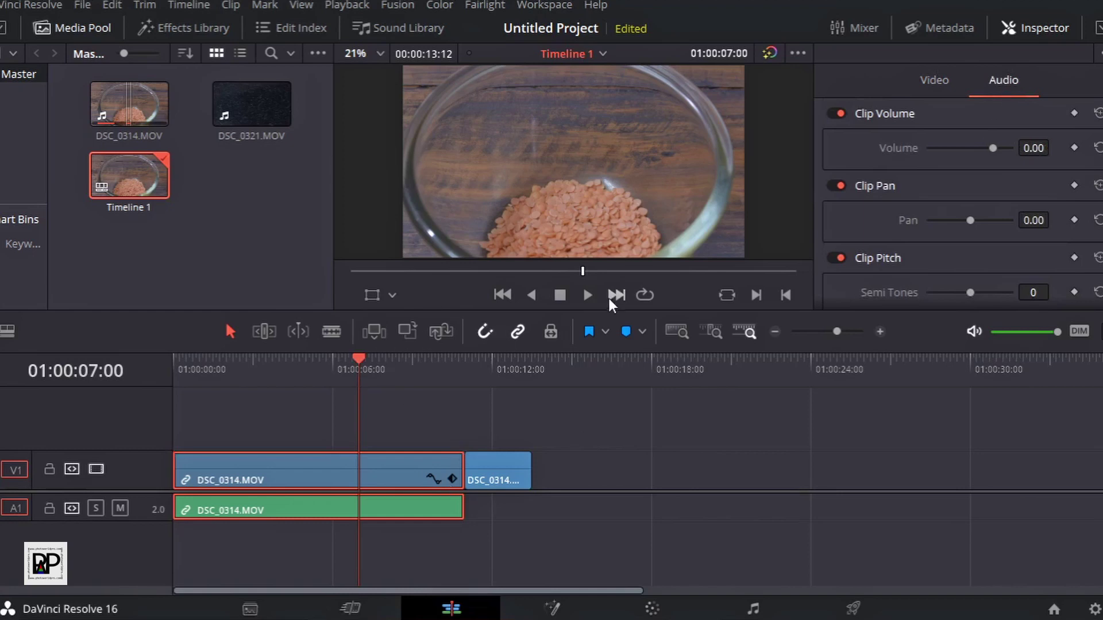
click(585, 295)
click(563, 294)
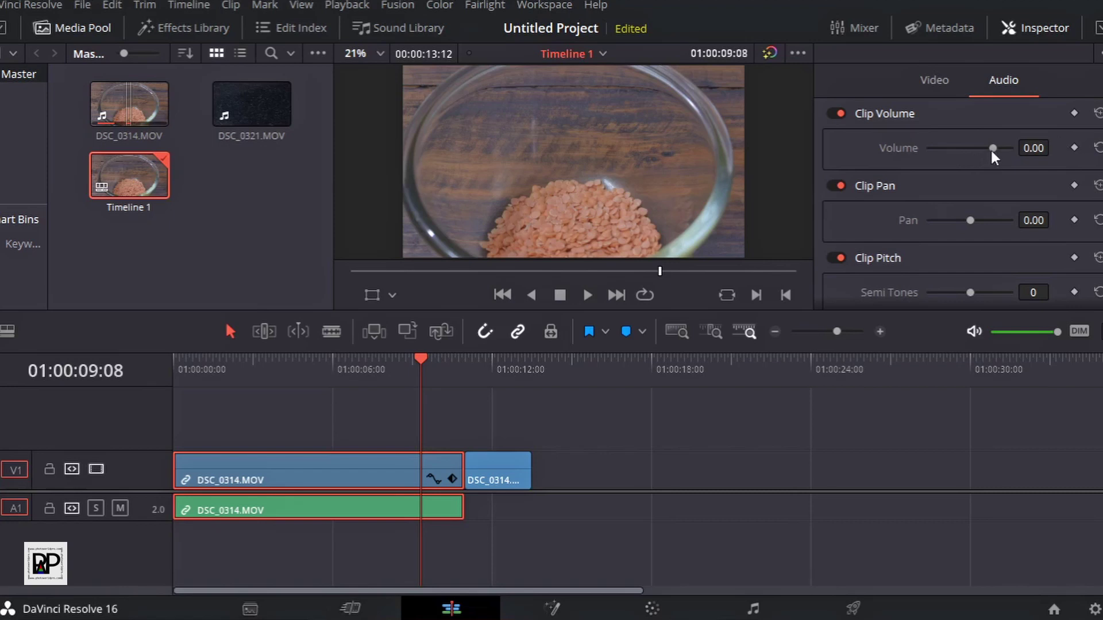
drag(992, 149, 872, 153)
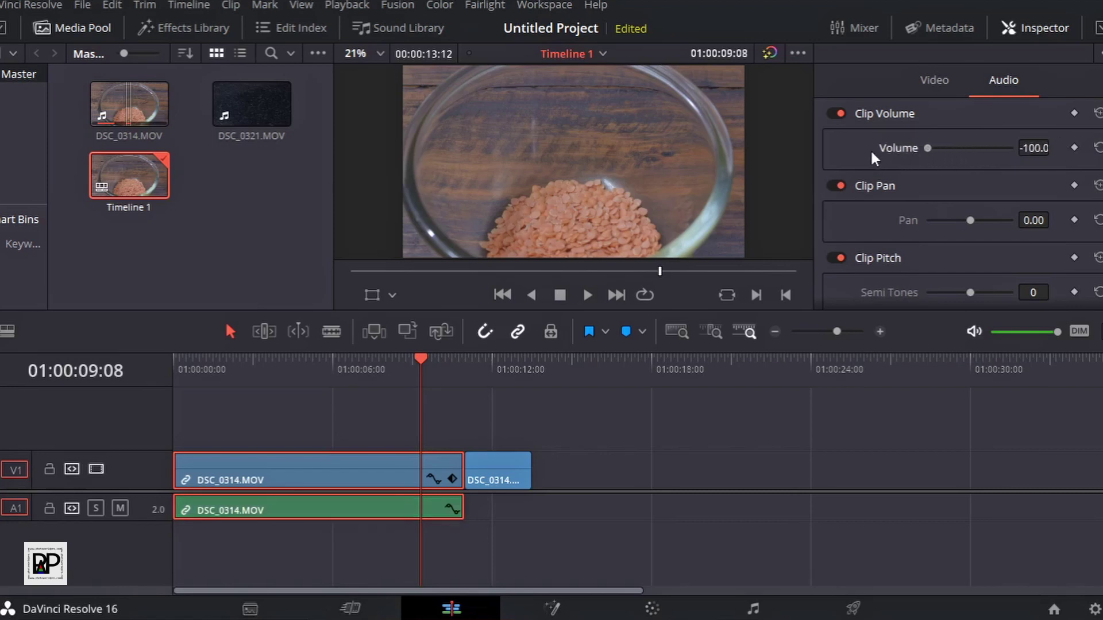
drag(420, 359, 298, 368)
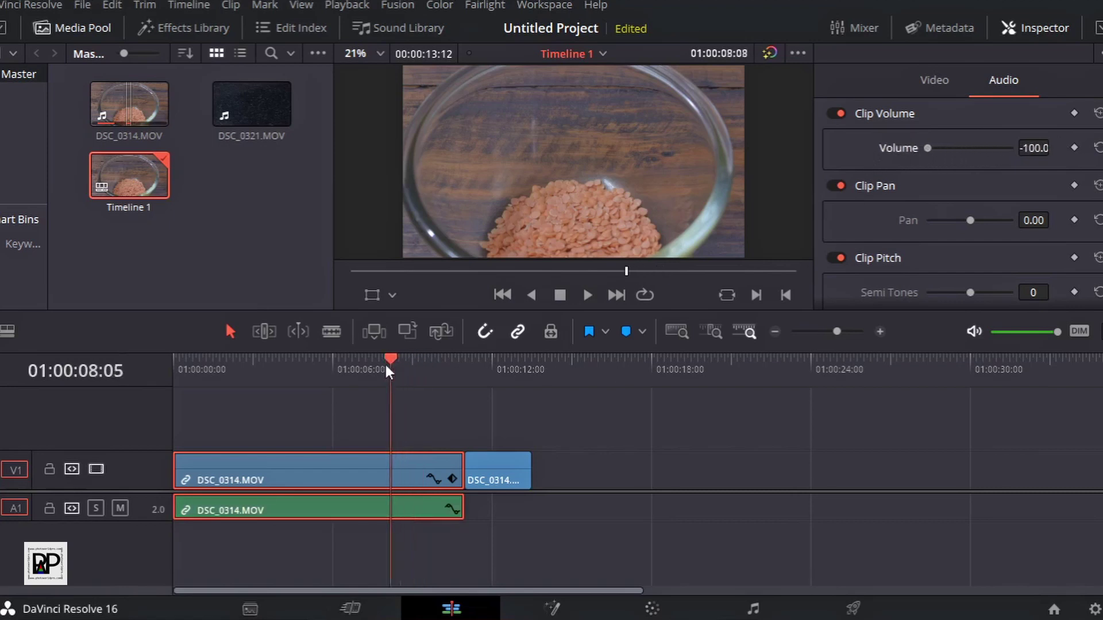
click(584, 298)
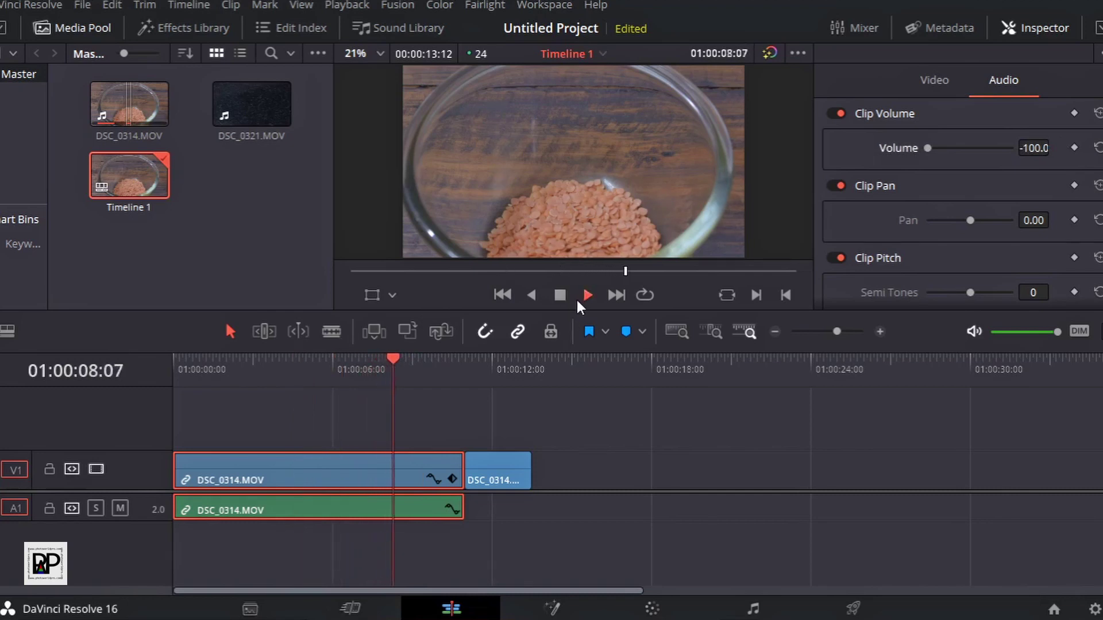
click(560, 294)
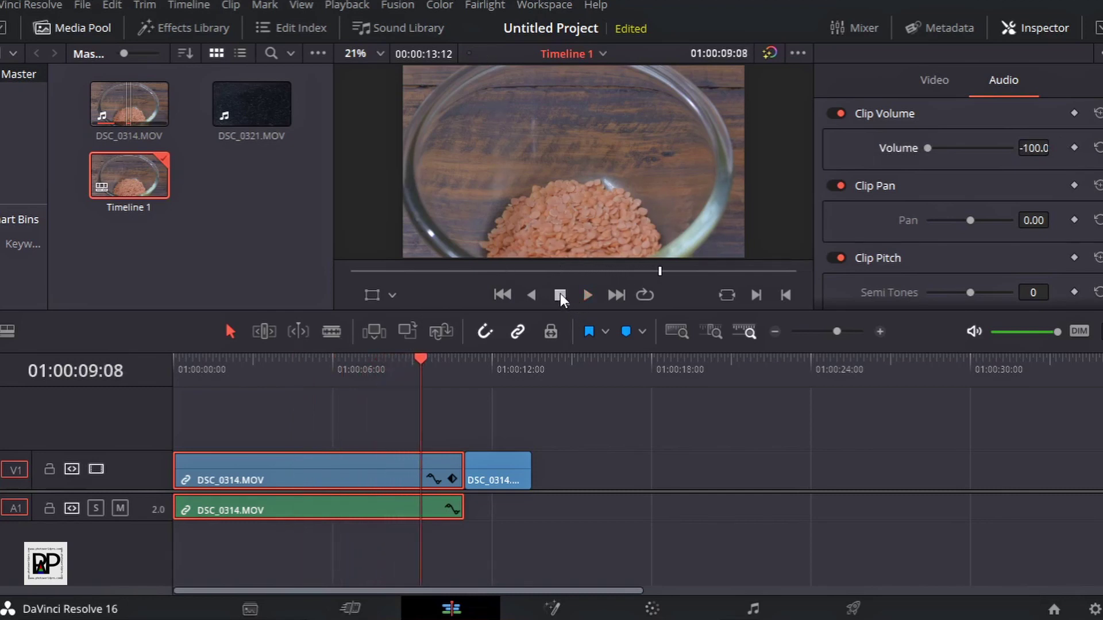
scroll(965, 239, down, 2)
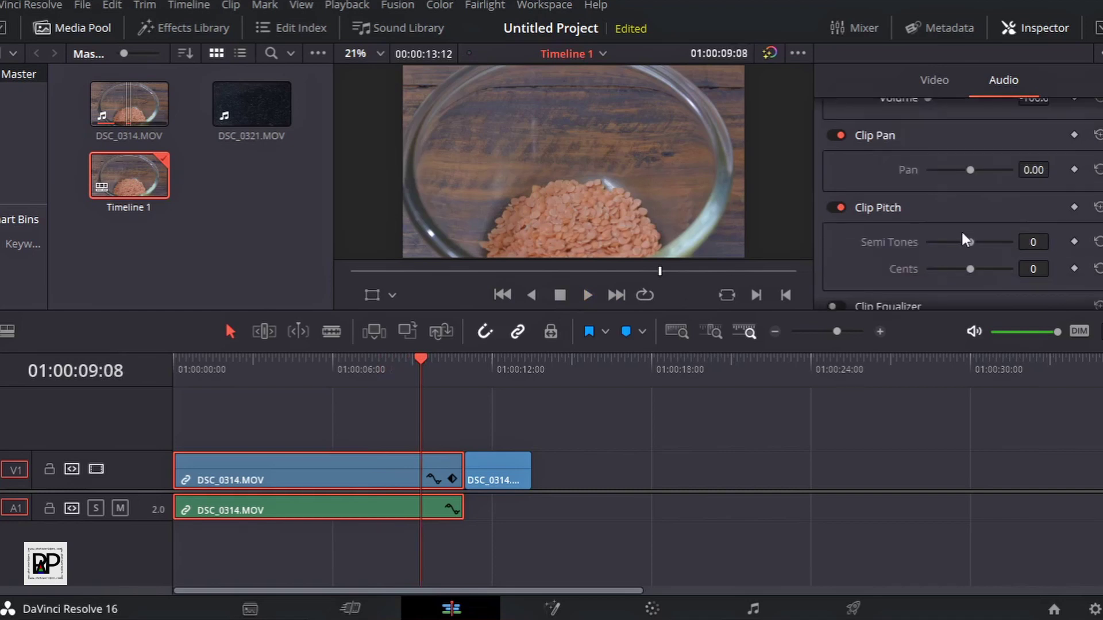
scroll(962, 232, down, 2)
scroll(960, 230, down, 2)
scroll(961, 229, down, 2)
scroll(960, 230, down, 2)
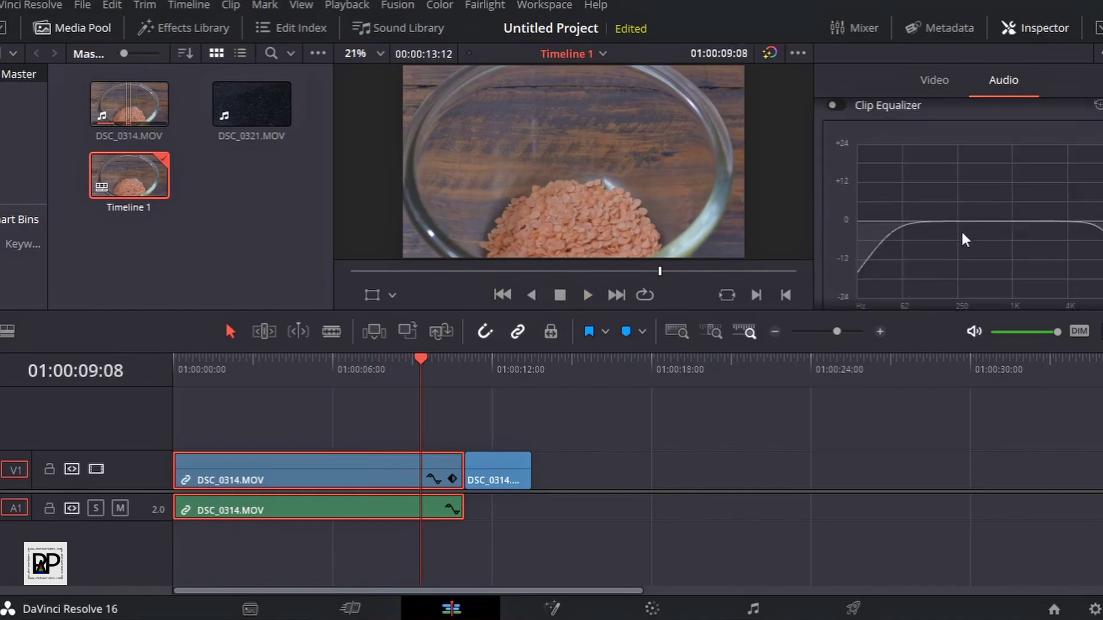
scroll(961, 230, up, 2)
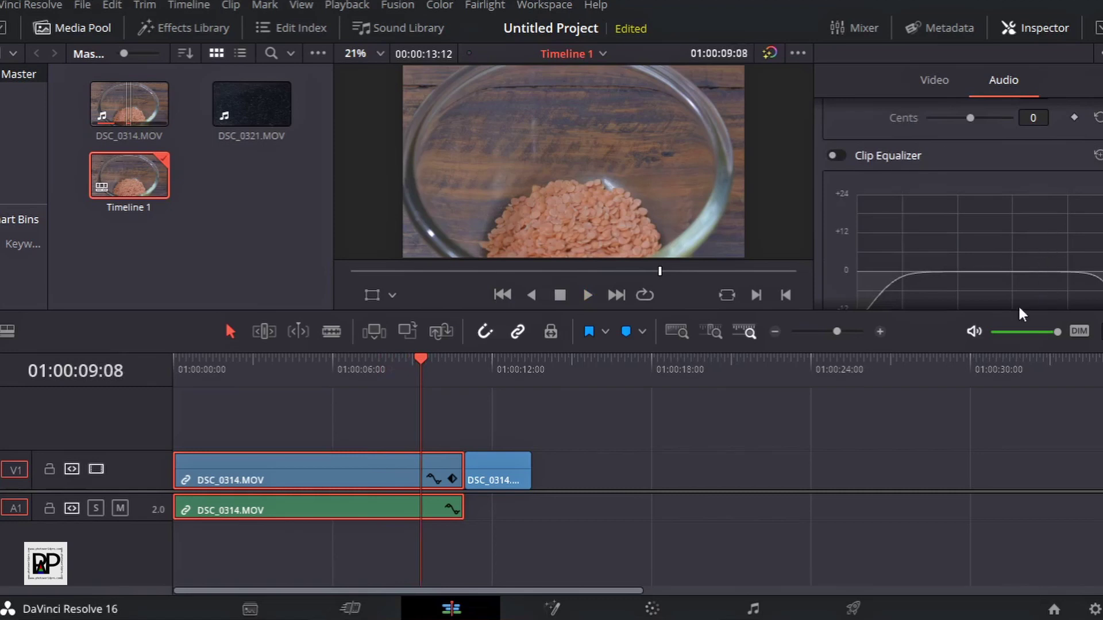
scroll(981, 239, down, 4)
scroll(983, 239, down, 2)
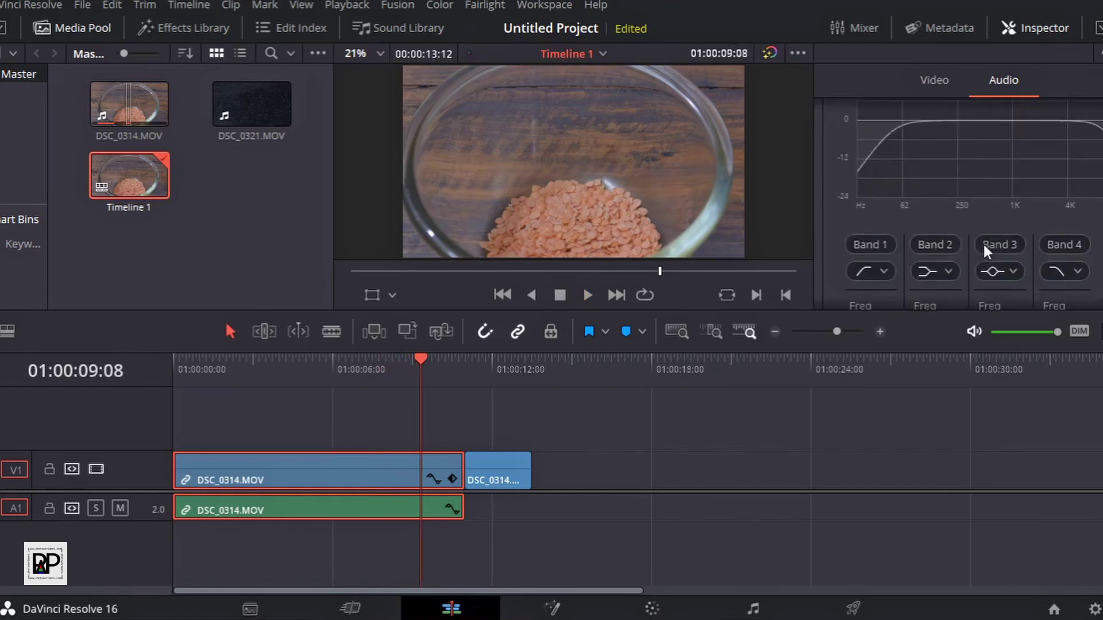
scroll(982, 242, down, 2)
scroll(983, 243, down, 2)
scroll(984, 243, down, 1)
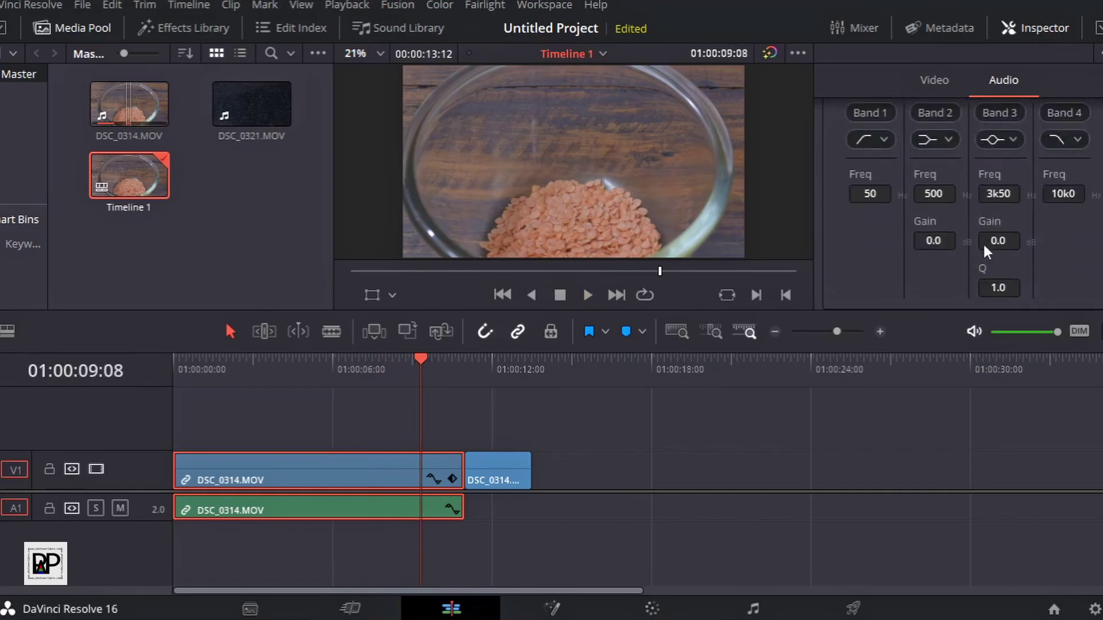
scroll(983, 242, up, 2)
scroll(982, 242, up, 6)
scroll(982, 243, up, 4)
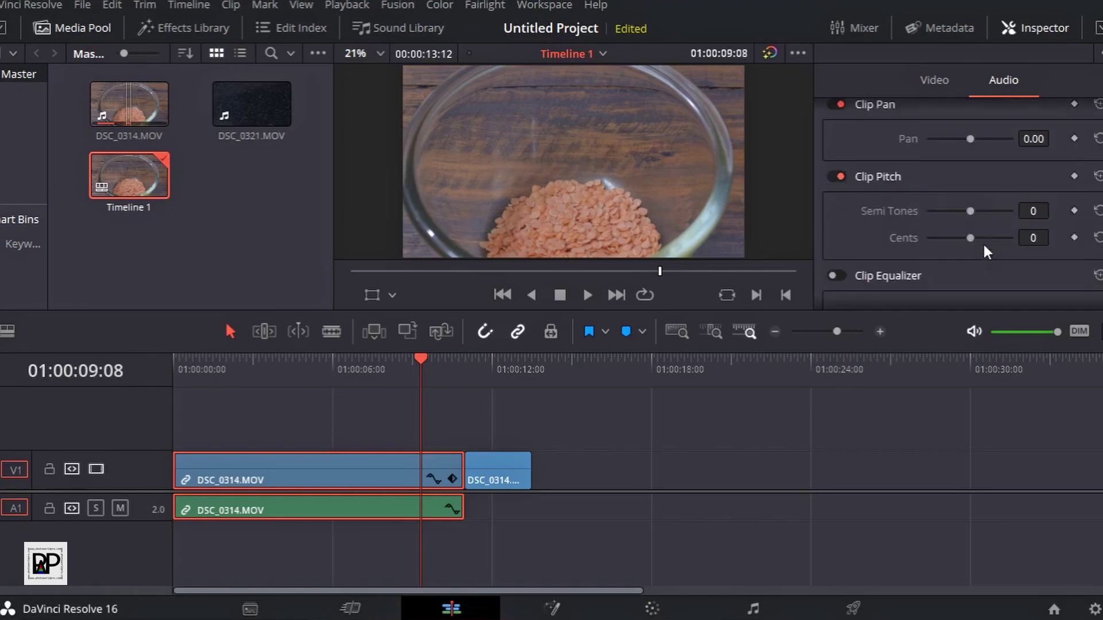
scroll(983, 242, up, 1)
scroll(982, 242, up, 1)
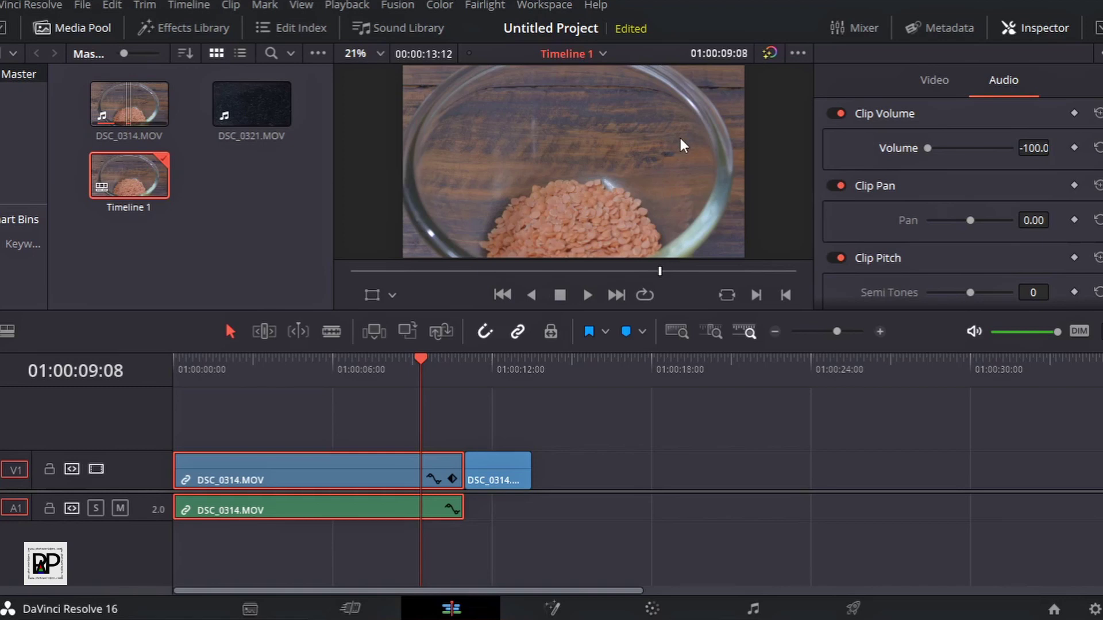
click(206, 291)
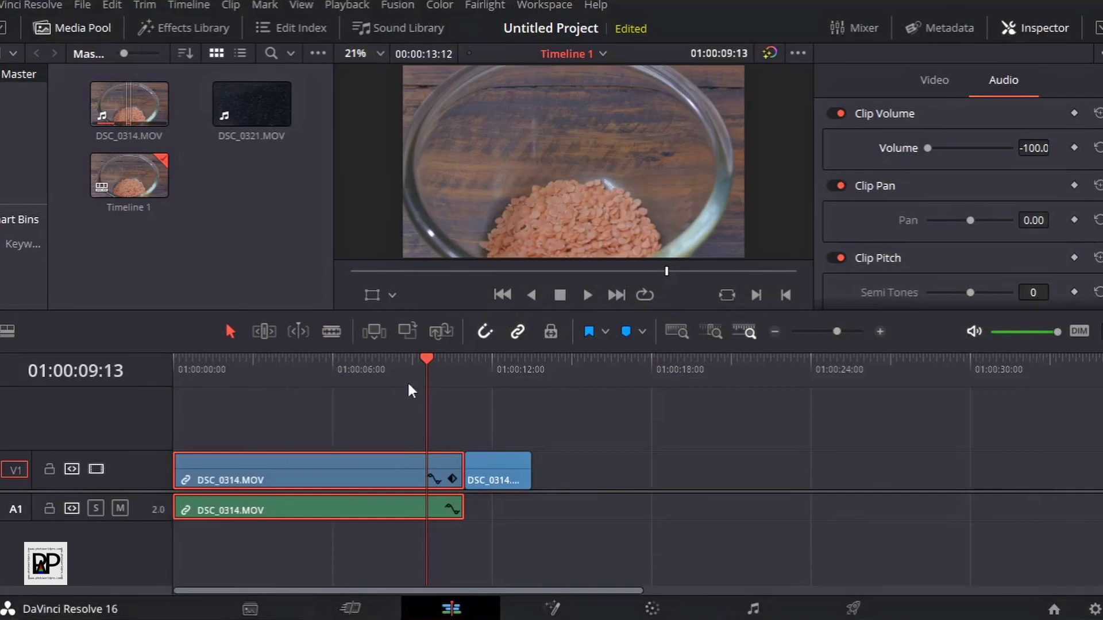
mouse_move(432, 367)
mouse_down()
mouse_move(263, 380)
mouse_move(347, 391)
mouse_up()
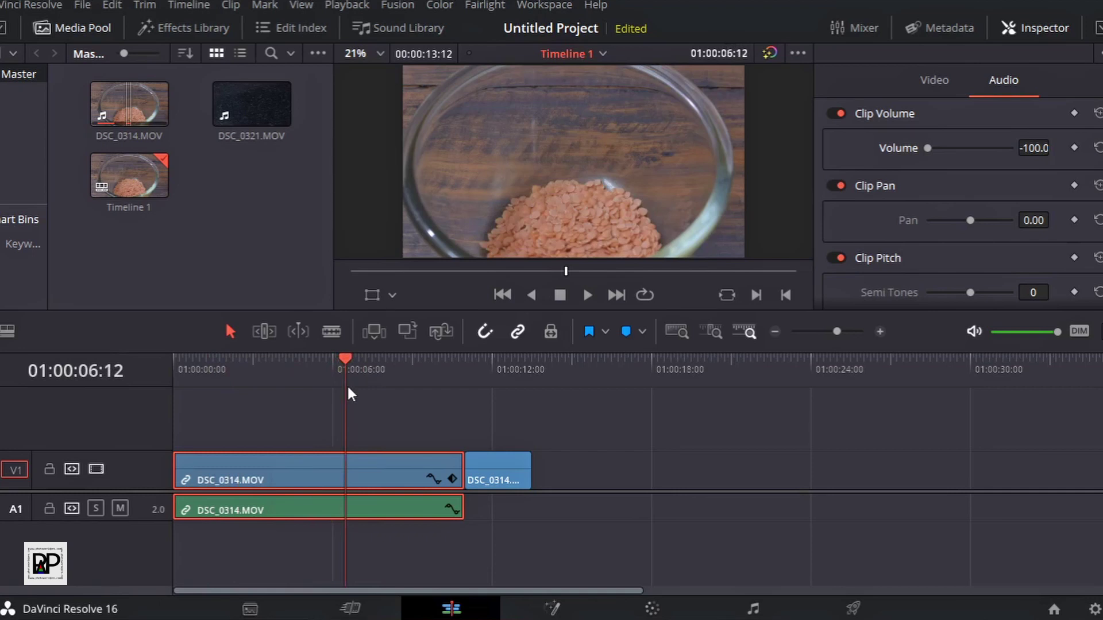
key(ctrl+i)
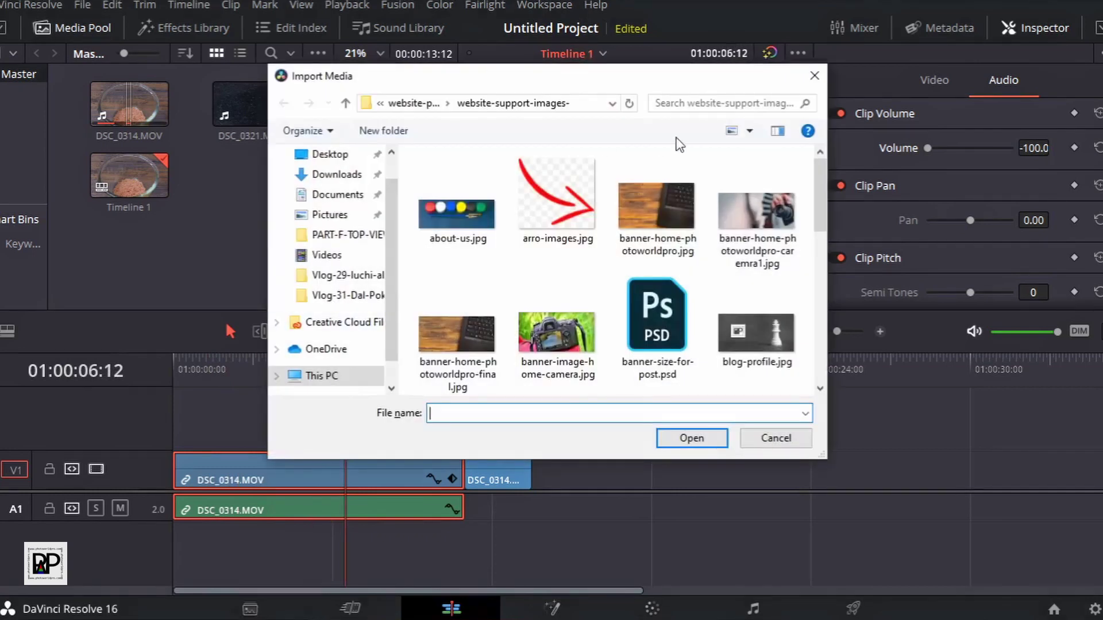
Step: Choose photoworldpro-logo-fav.jpg in Import Media and bring it into the media pool
scroll(701, 242, down, 5)
scroll(702, 241, down, 5)
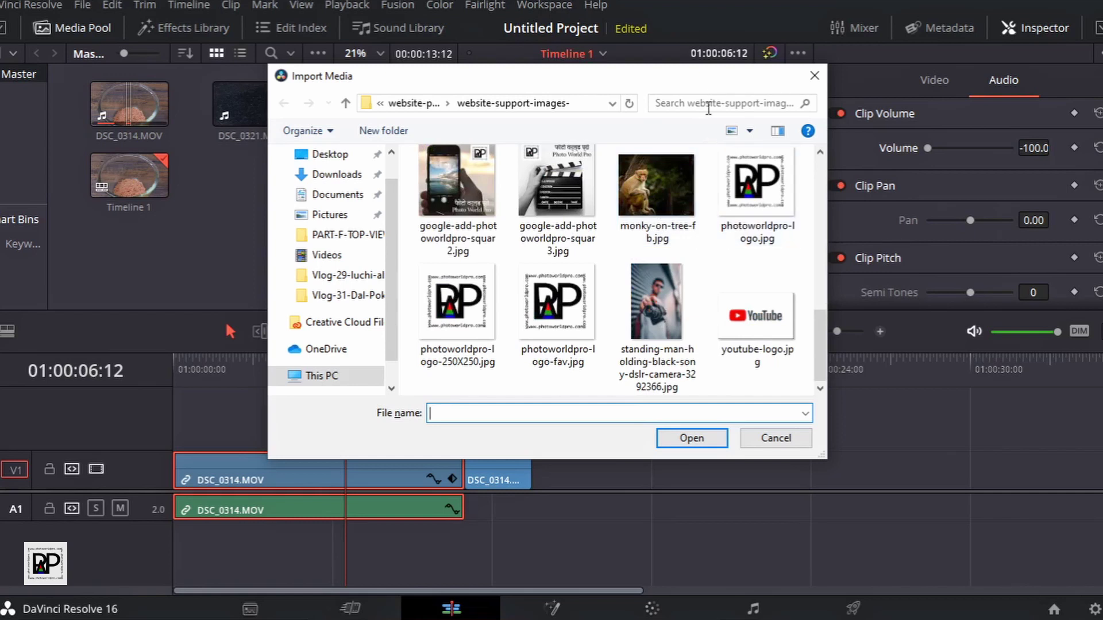
drag(719, 92, 782, 106)
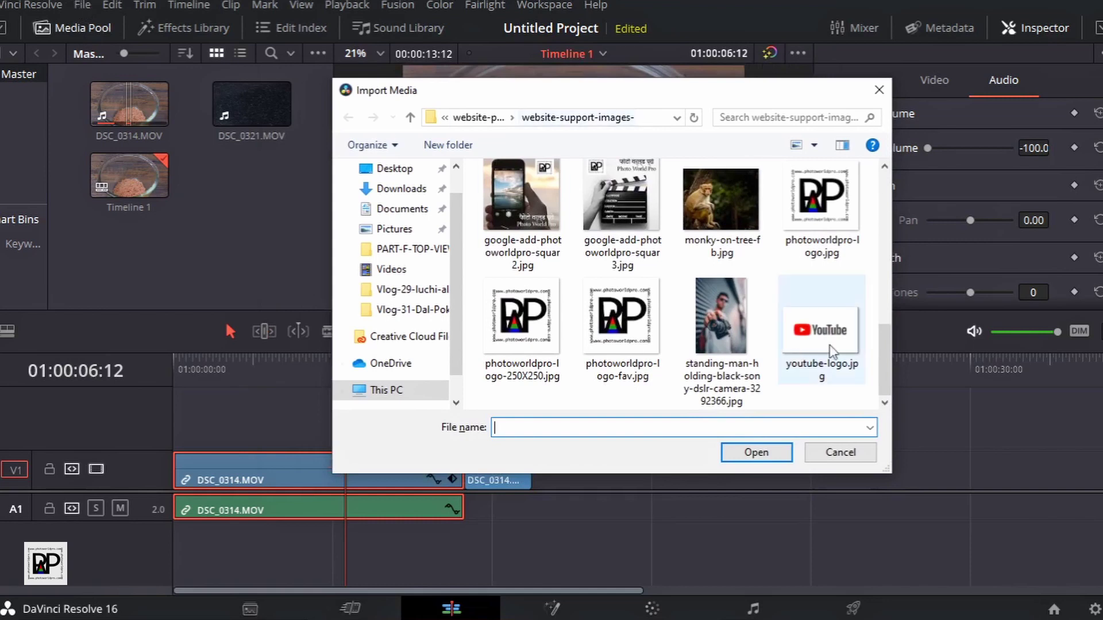
click(623, 325)
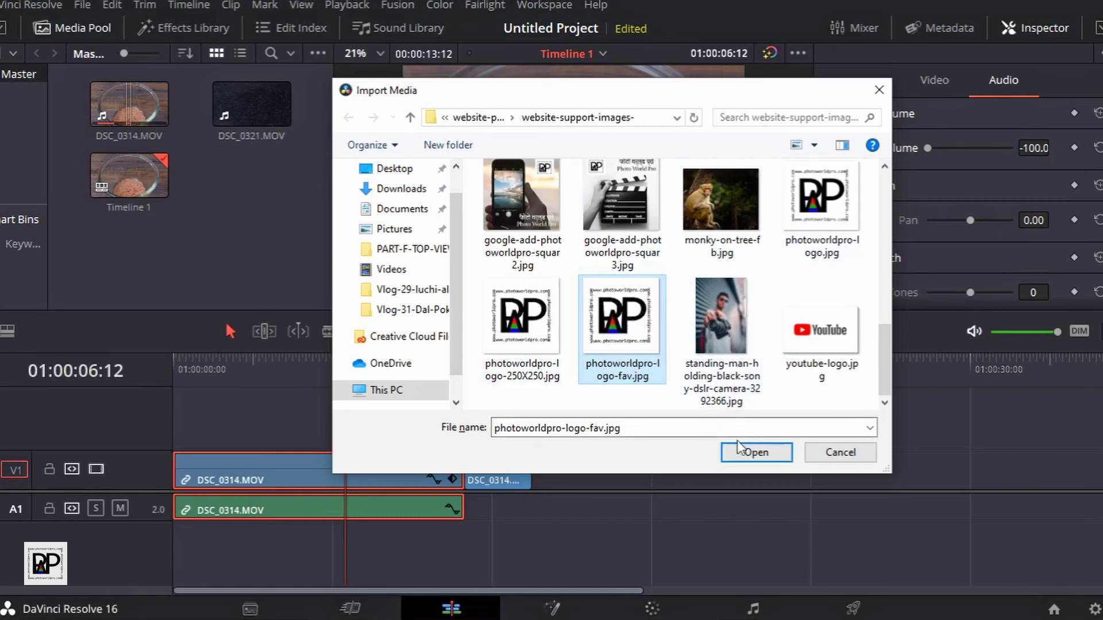
click(750, 453)
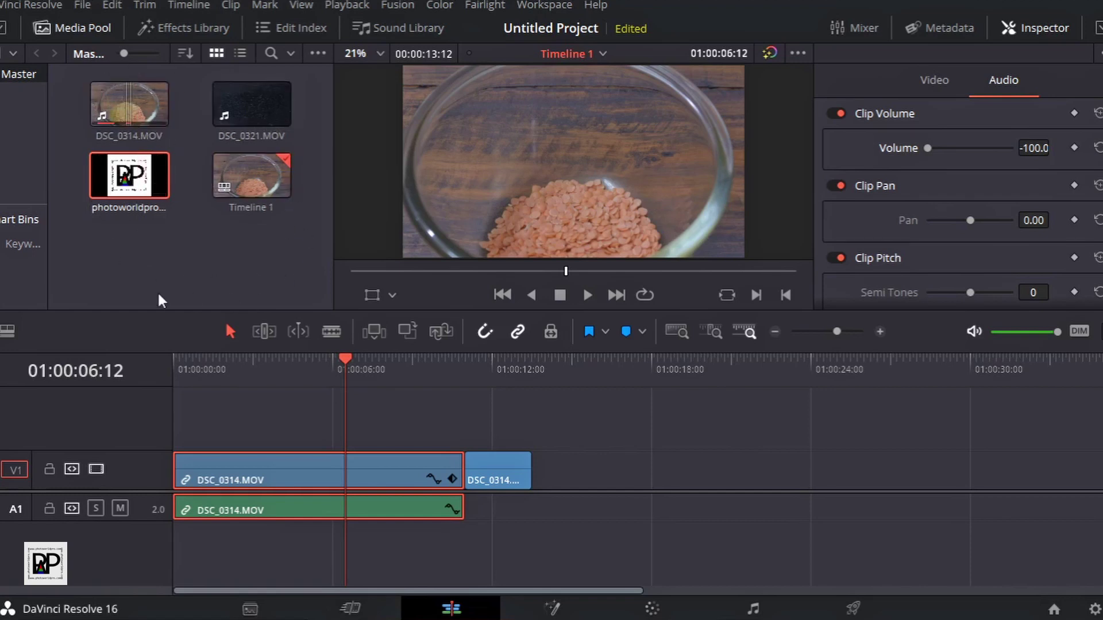
Step: Preview the logo, then drag it onto a new V2 track above the first clip
double_click(124, 184)
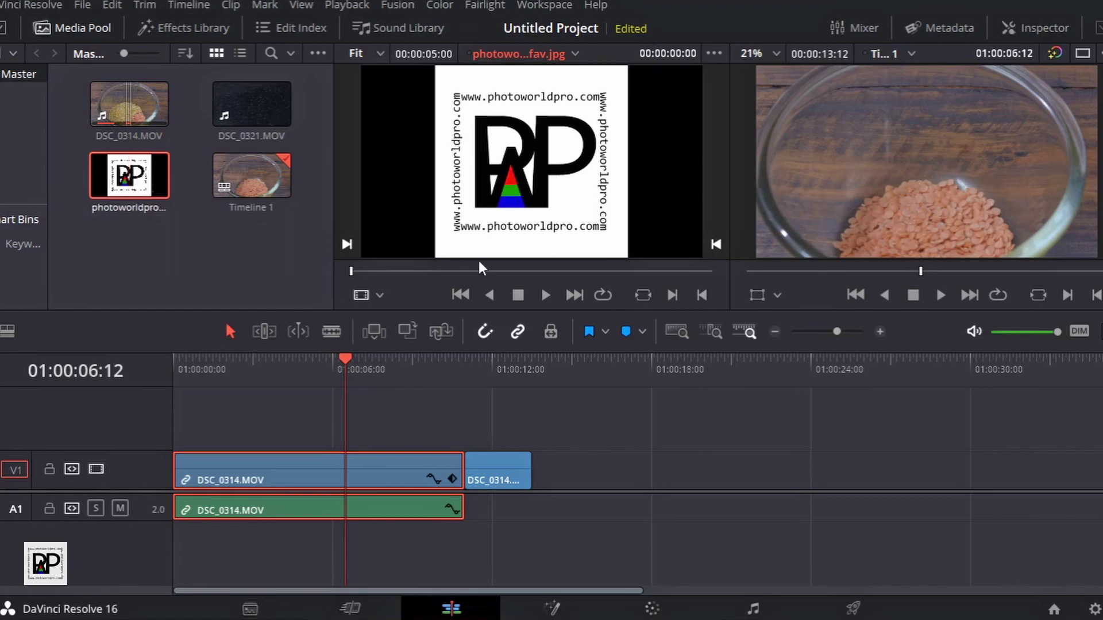
double_click(376, 471)
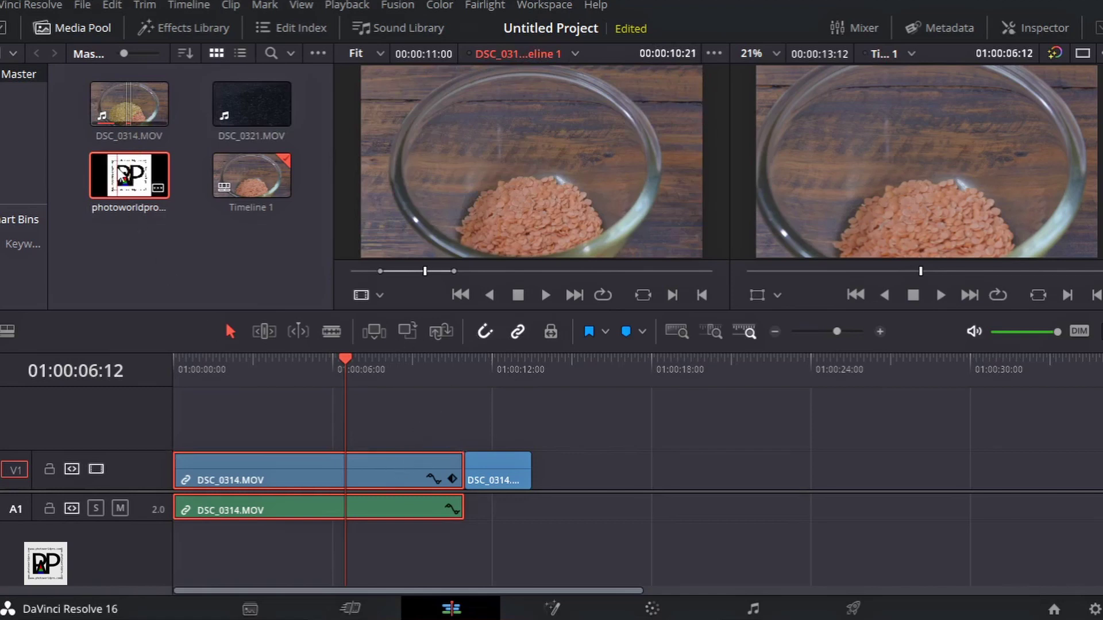
mouse_move(121, 176)
mouse_down()
mouse_move(236, 440)
mouse_move(280, 438)
mouse_move(266, 437)
mouse_up()
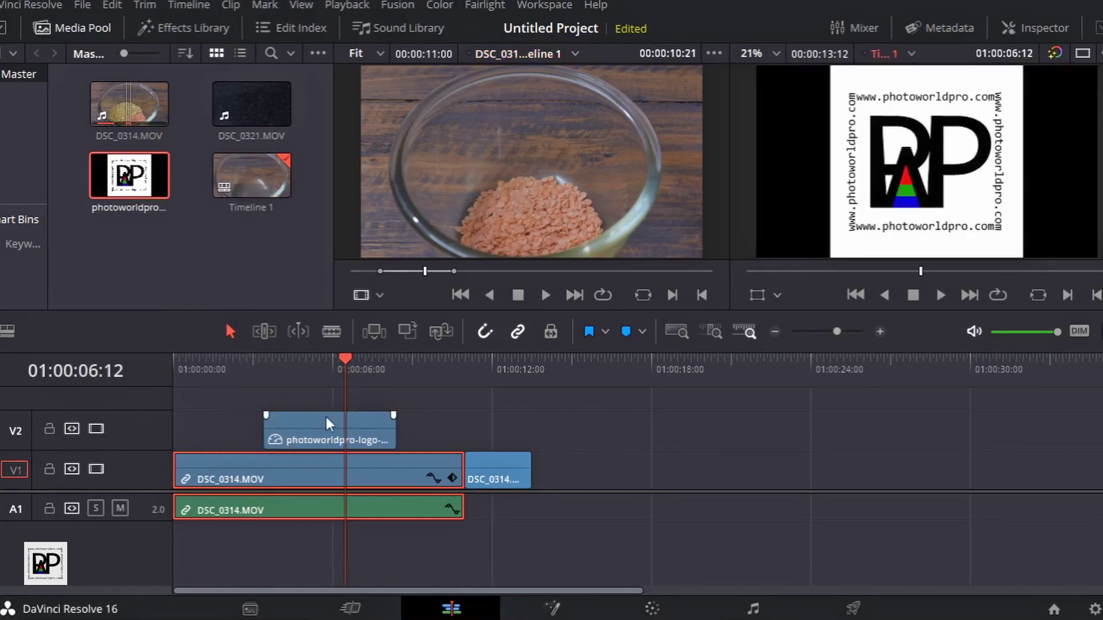
Step: Play the edit from the start, then show the logo clip's Composite and Transform settings
click(327, 418)
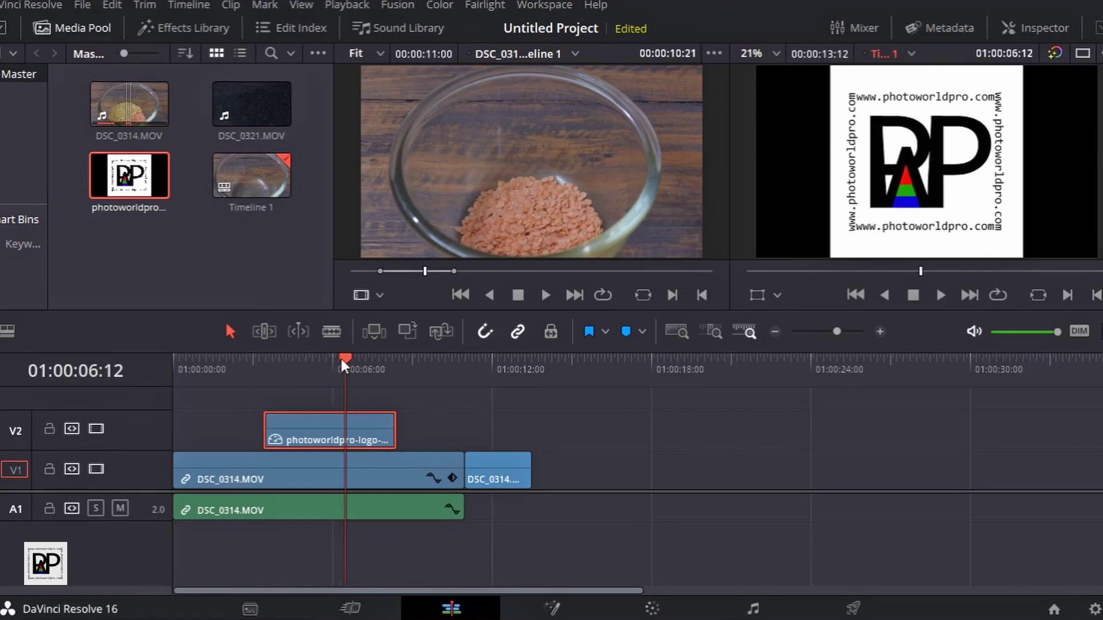
drag(340, 359, 161, 372)
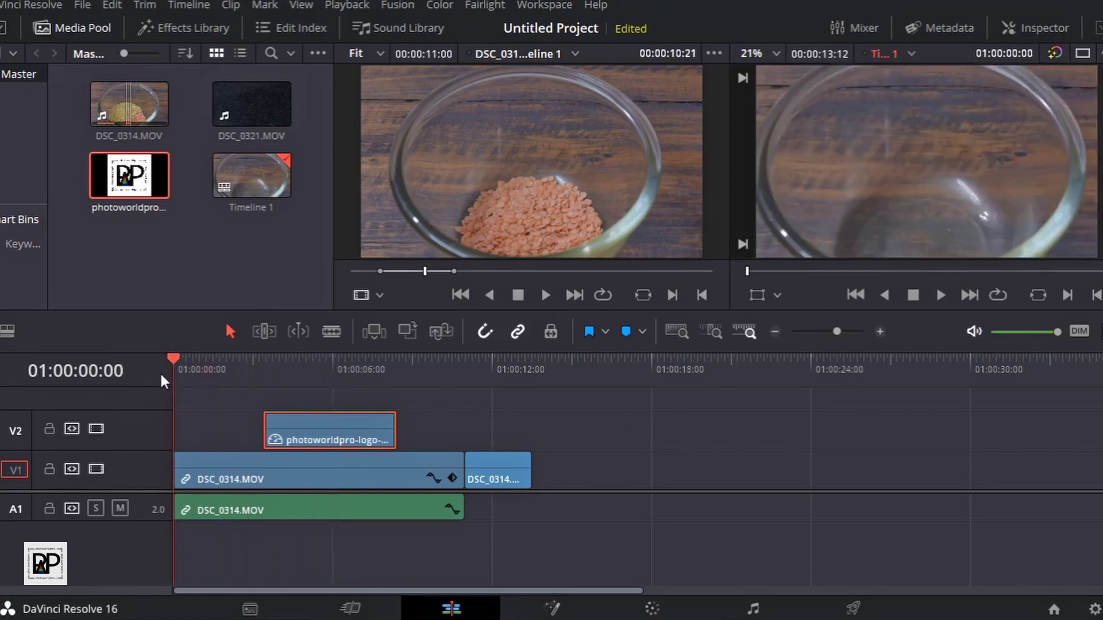
click(940, 294)
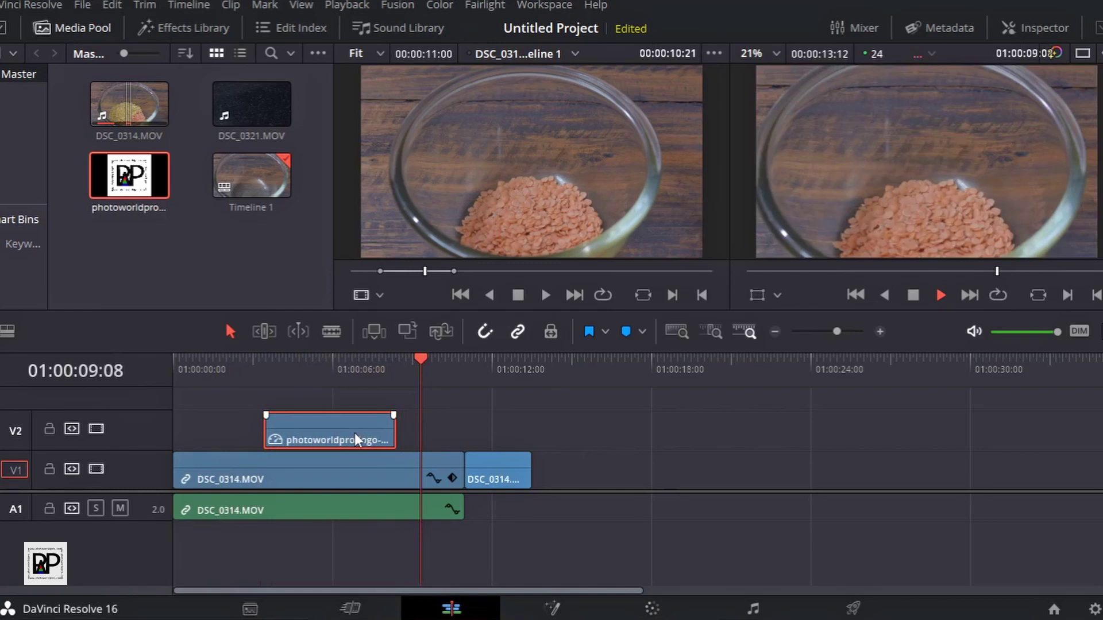
click(914, 294)
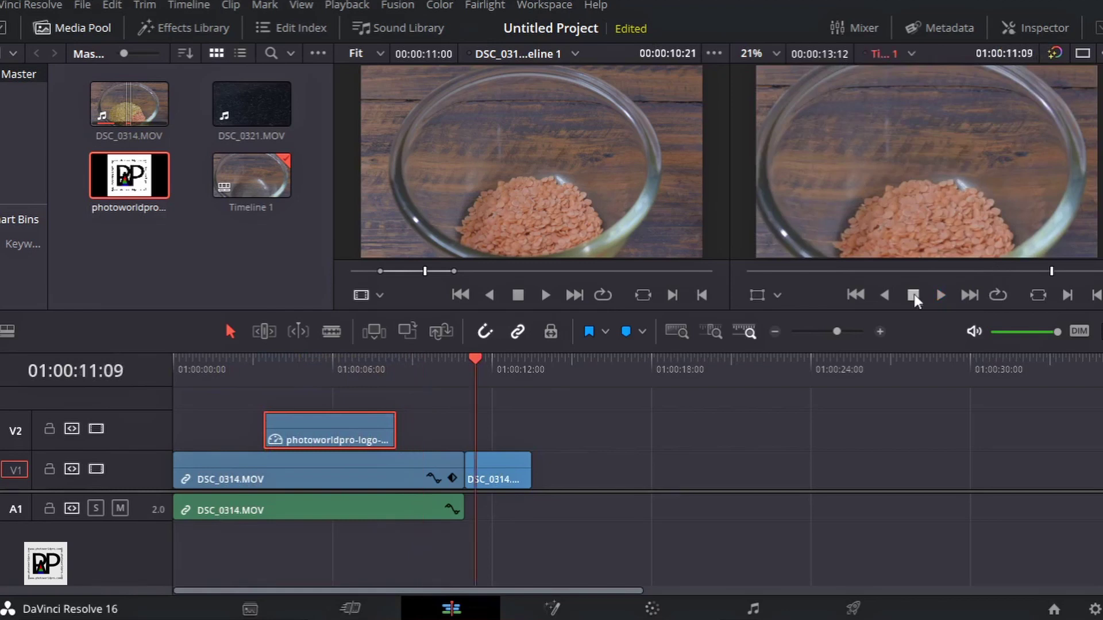
click(364, 361)
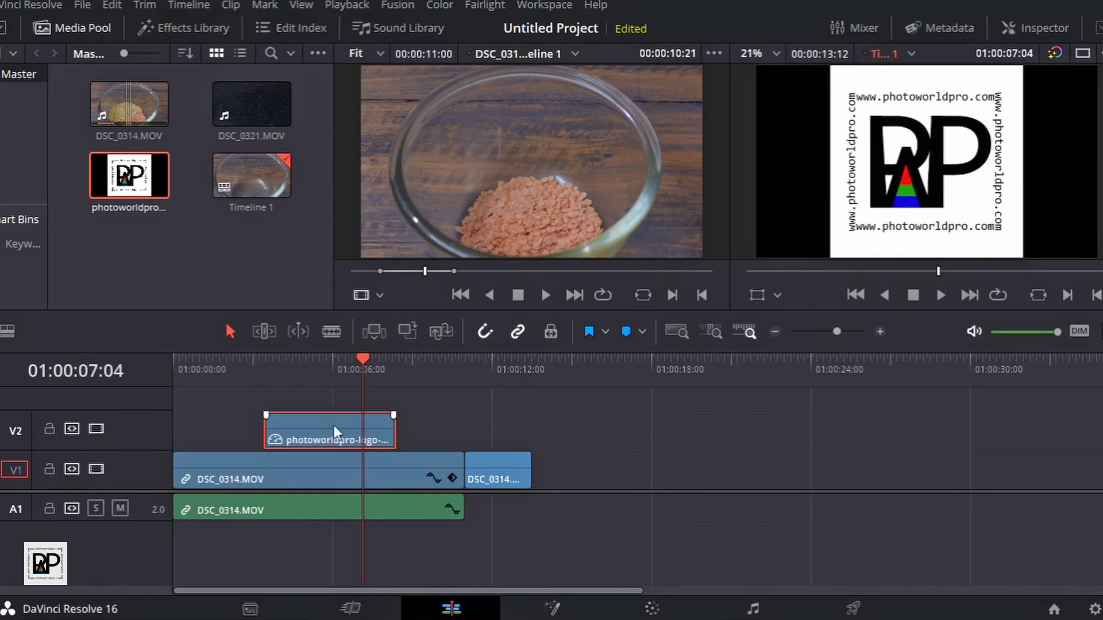
click(1044, 30)
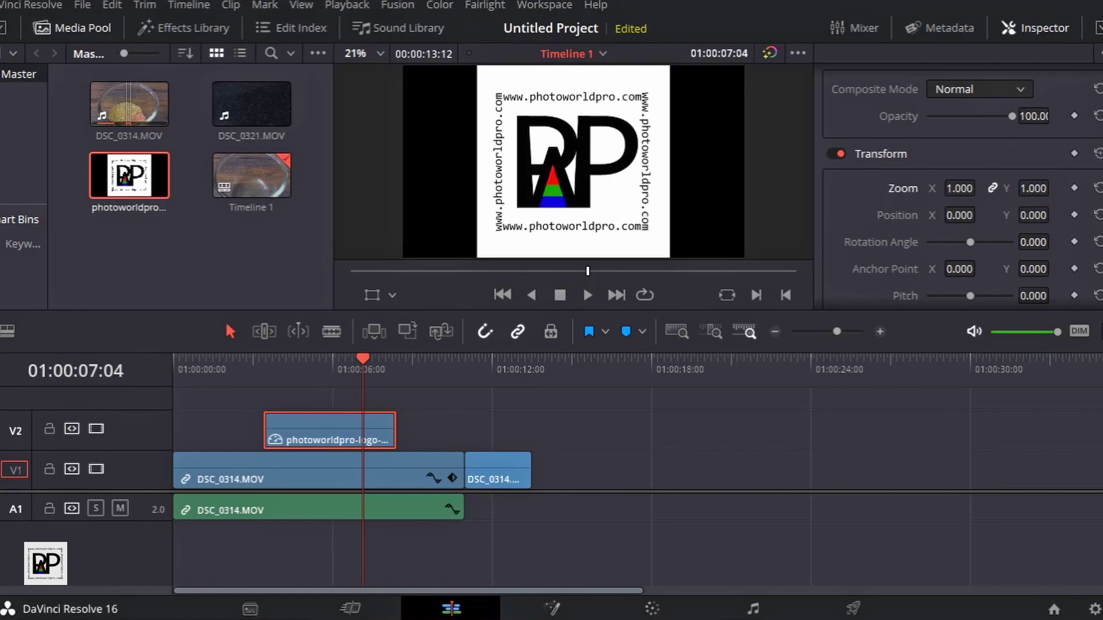
Step: Shrink the logo to 0.240 zoom
drag(965, 190, 896, 190)
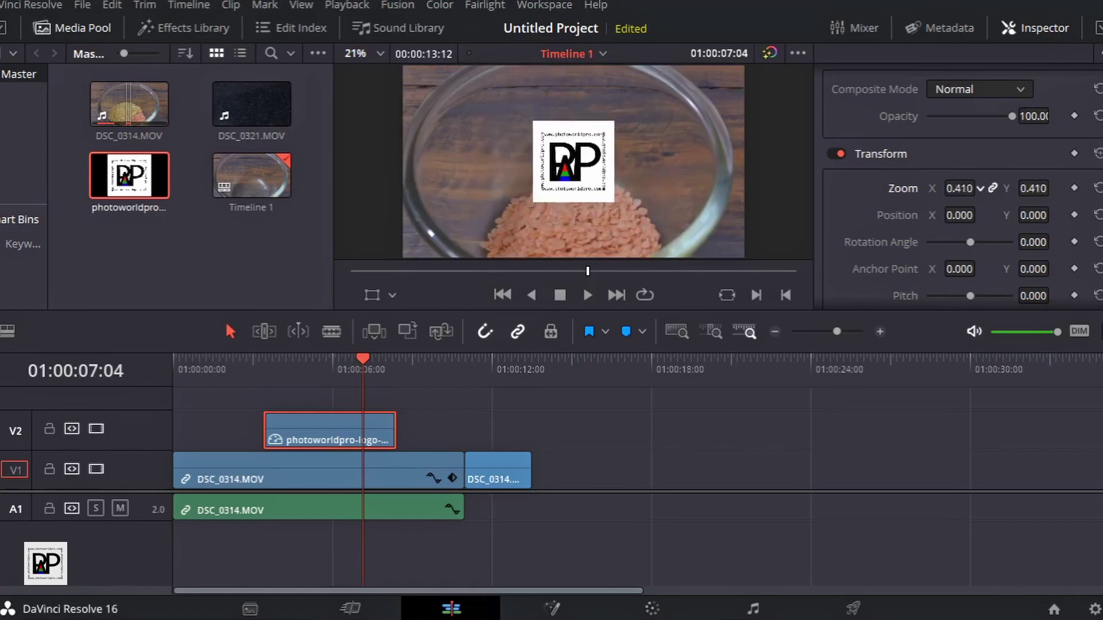
drag(897, 191, 833, 190)
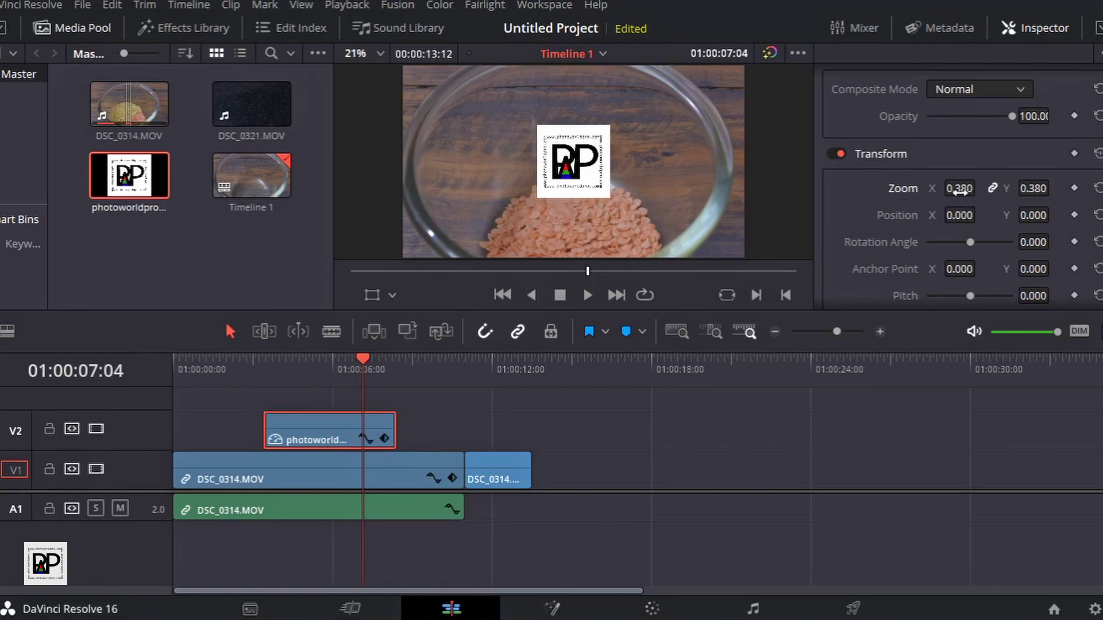
drag(959, 193, 980, 189)
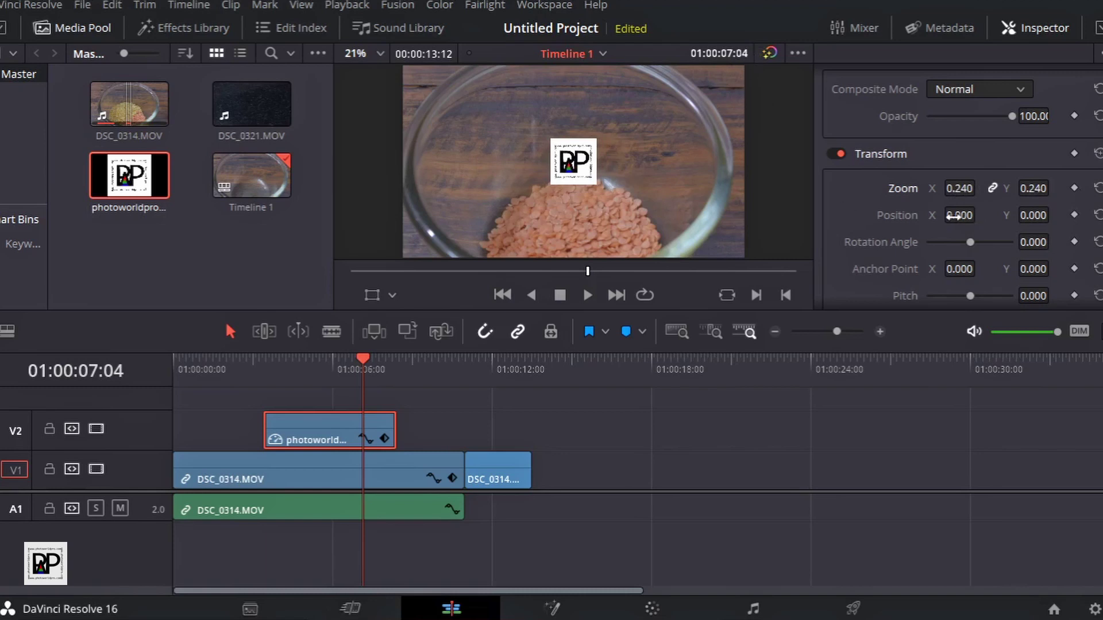
Step: Place the logo top-right at 751, 318 and lower its opacity to about 82
mouse_move(977, 211)
mouse_down()
mouse_move(960, 214)
mouse_move(980, 214)
mouse_up()
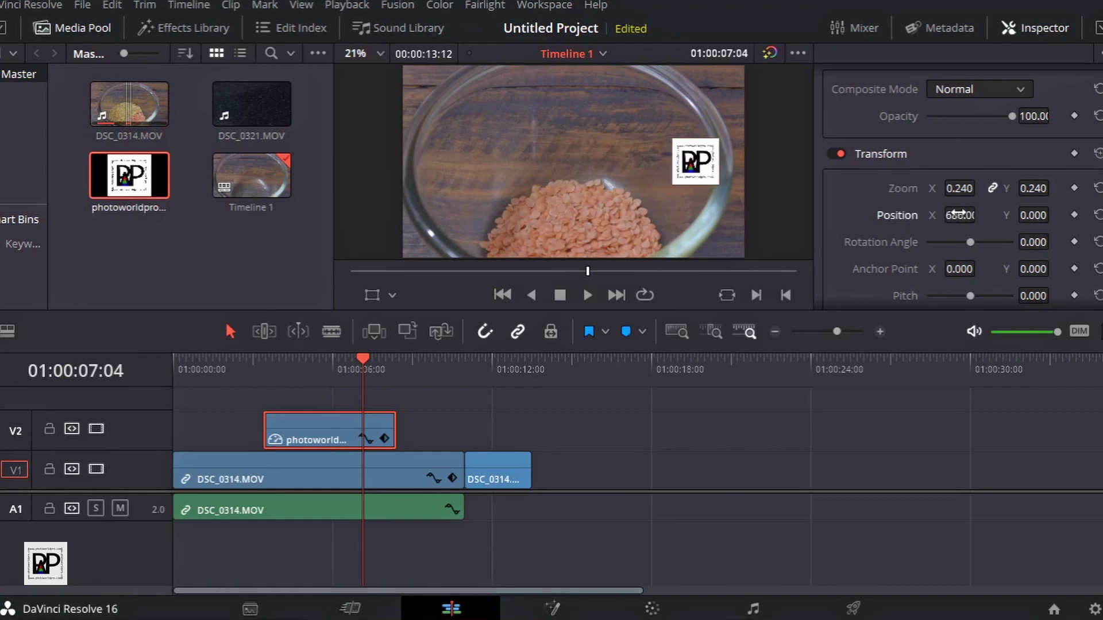
drag(1031, 215, 1086, 214)
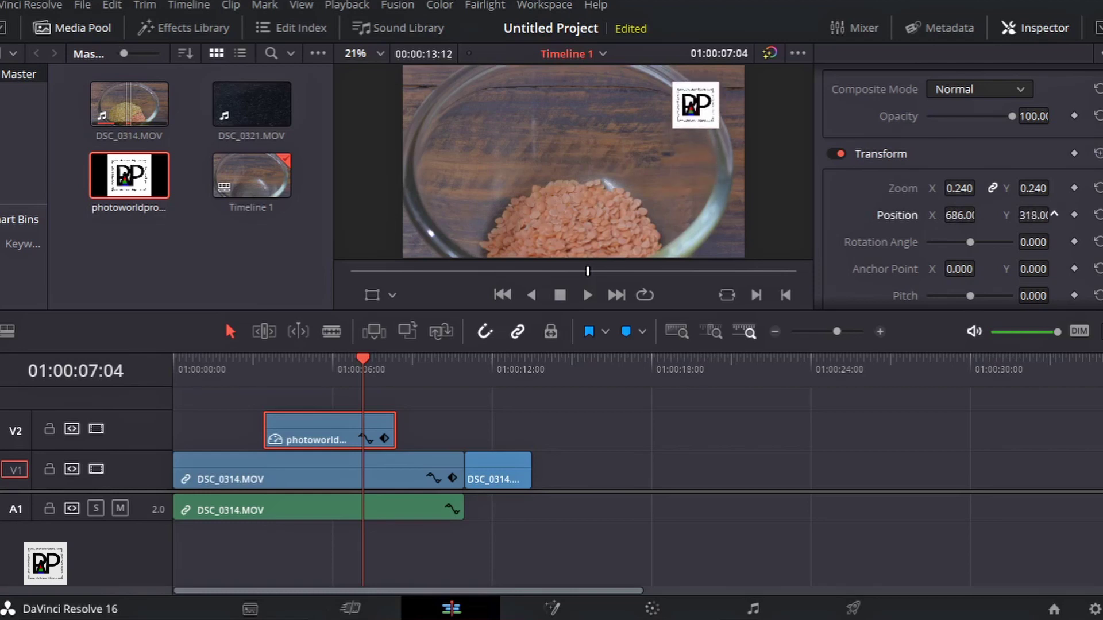
drag(954, 216, 958, 216)
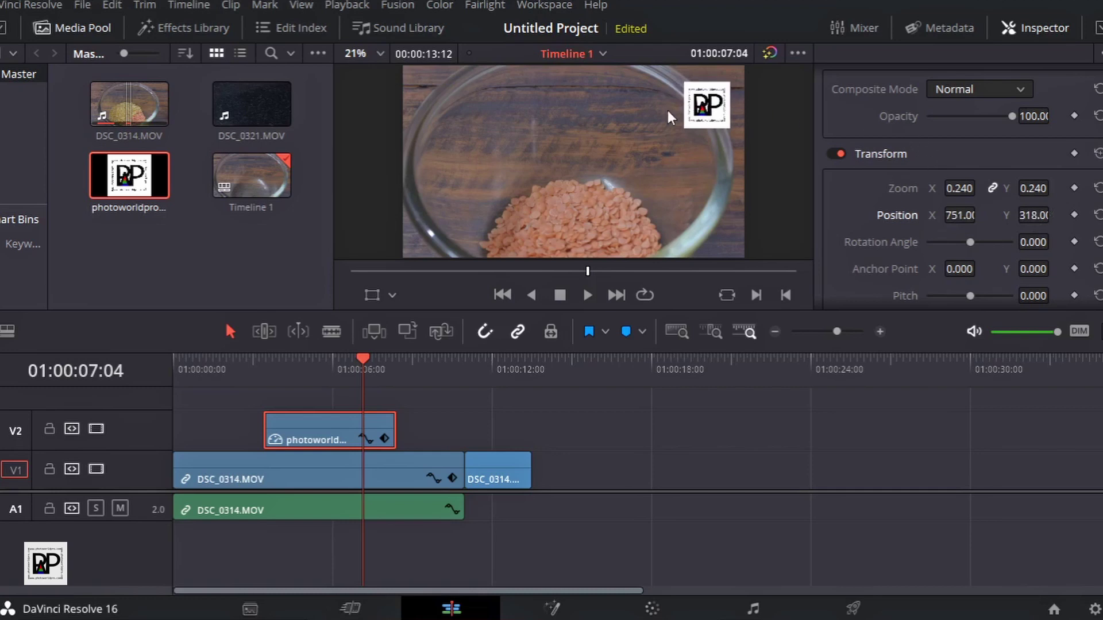
drag(1009, 115, 998, 122)
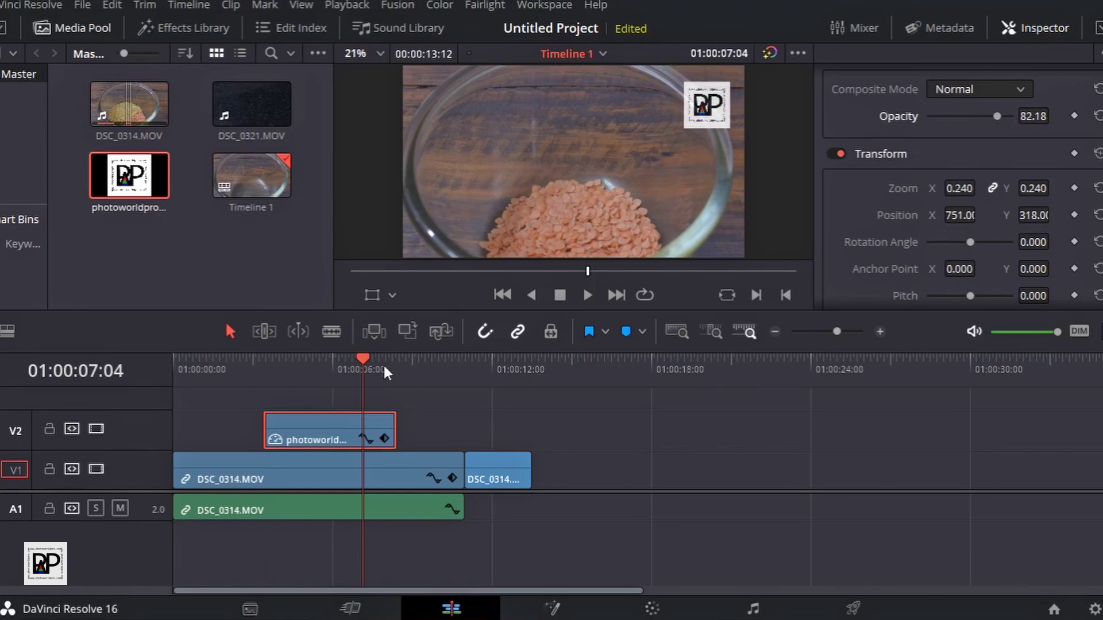
drag(358, 361, 130, 391)
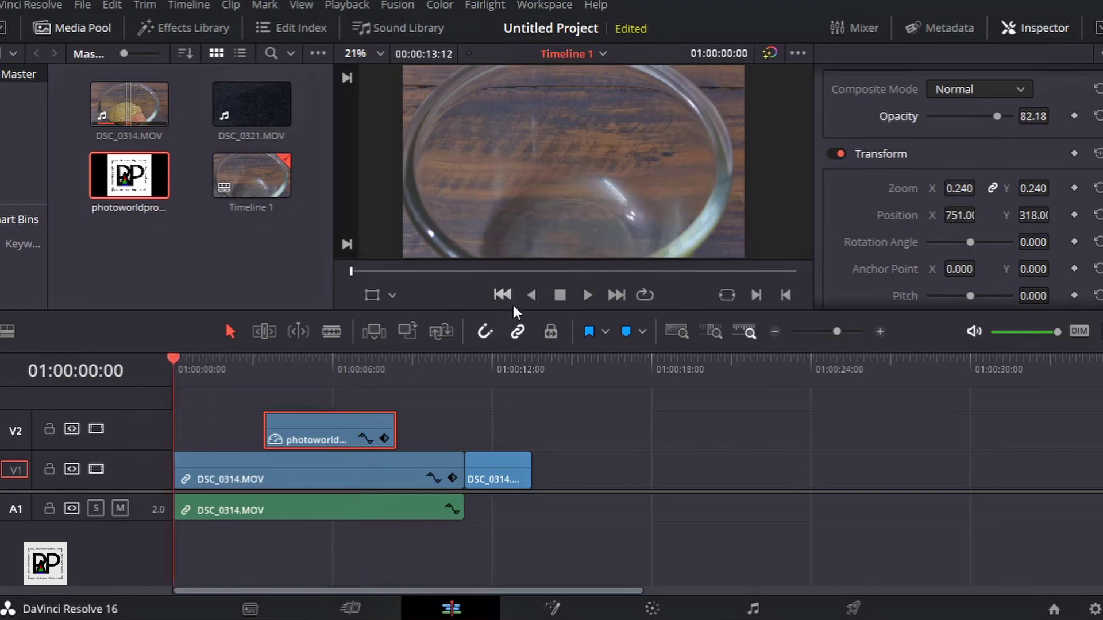
Step: Play back to check the overlay, then slide the V2 logo clip to start at 01:00:00:00
click(591, 291)
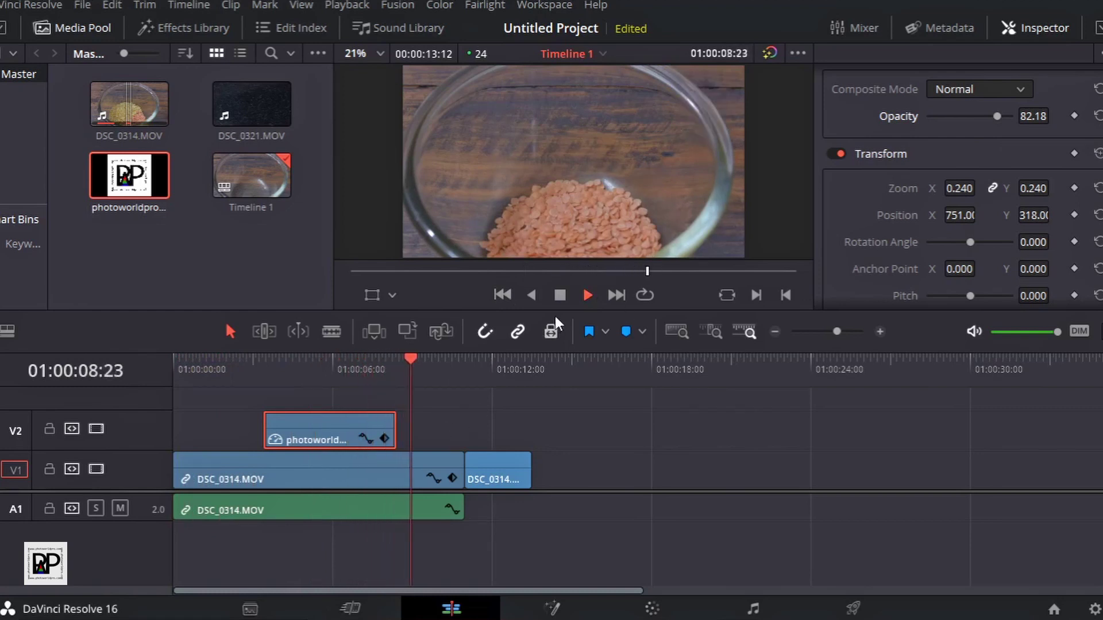
click(565, 297)
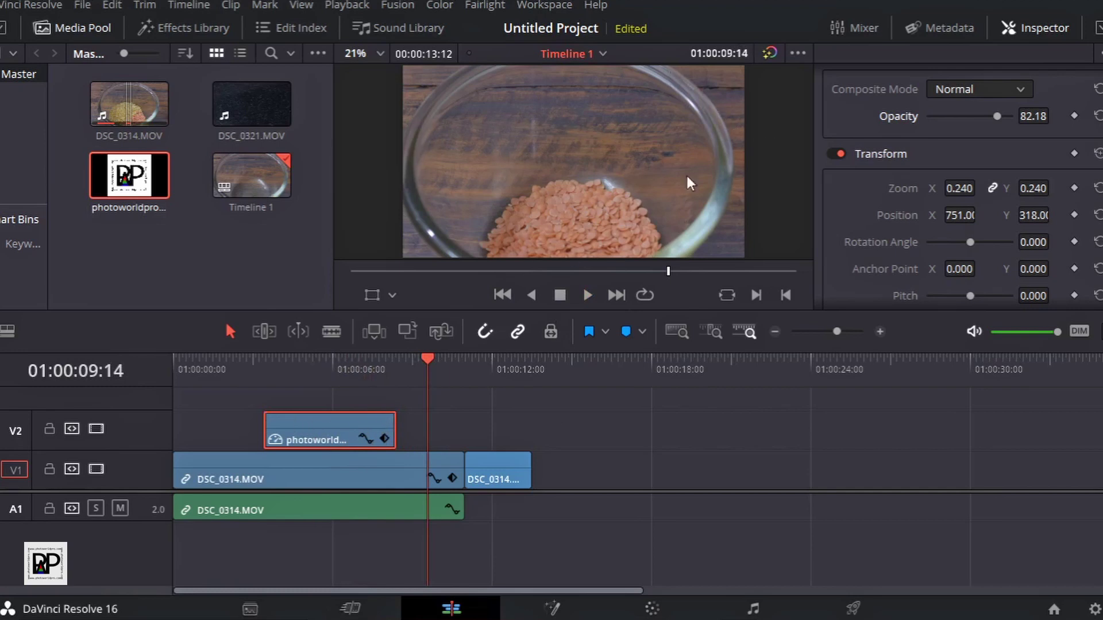
click(356, 360)
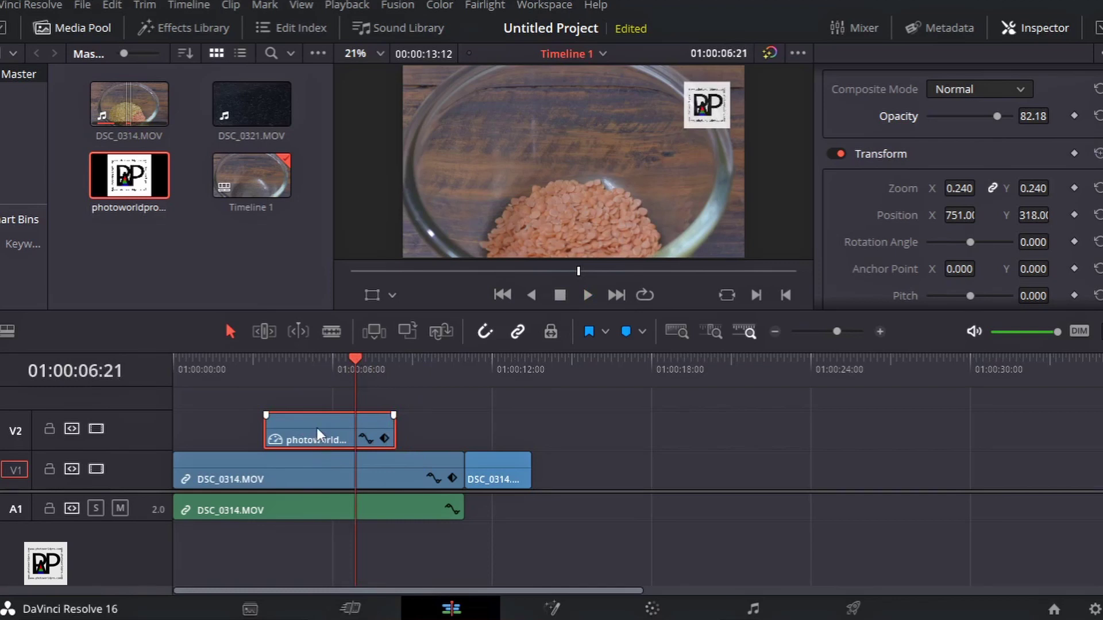
drag(318, 429, 214, 444)
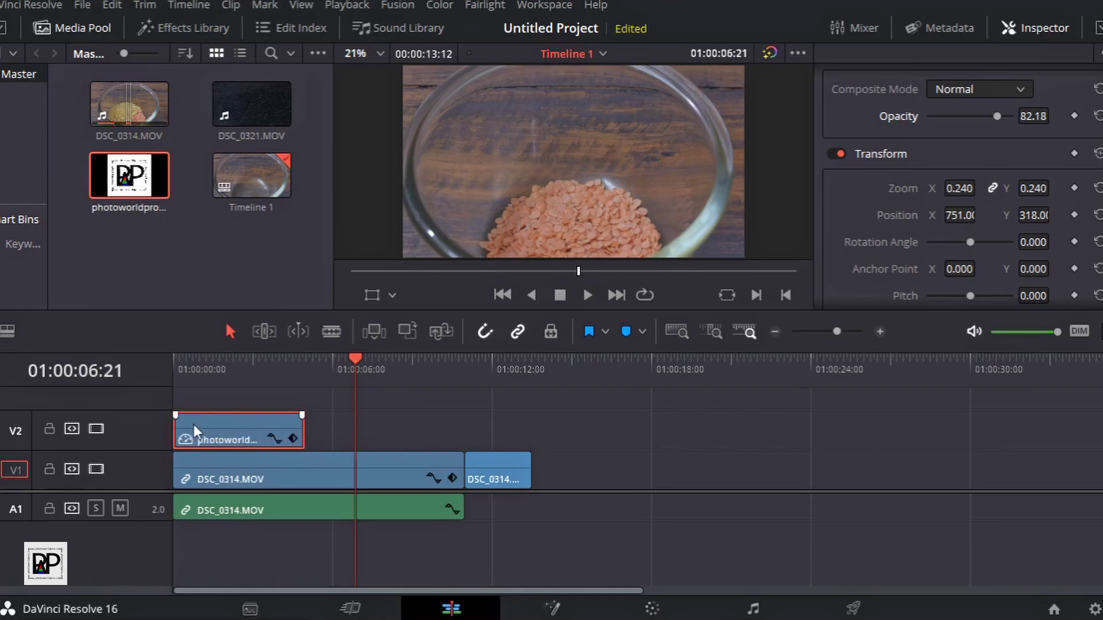
drag(176, 356, 165, 360)
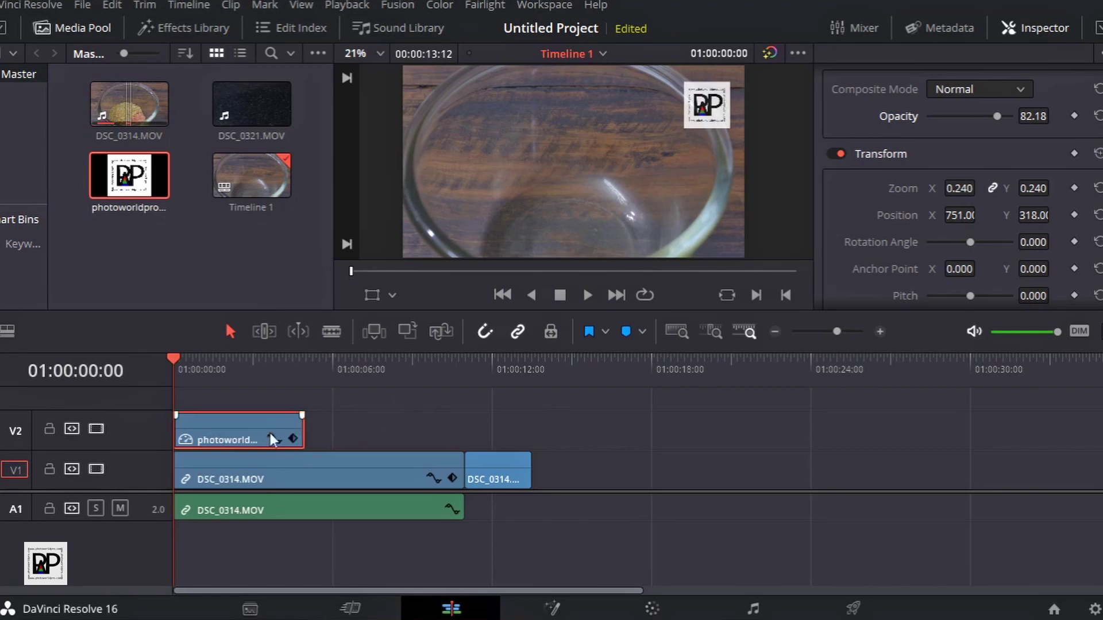
right_click(238, 432)
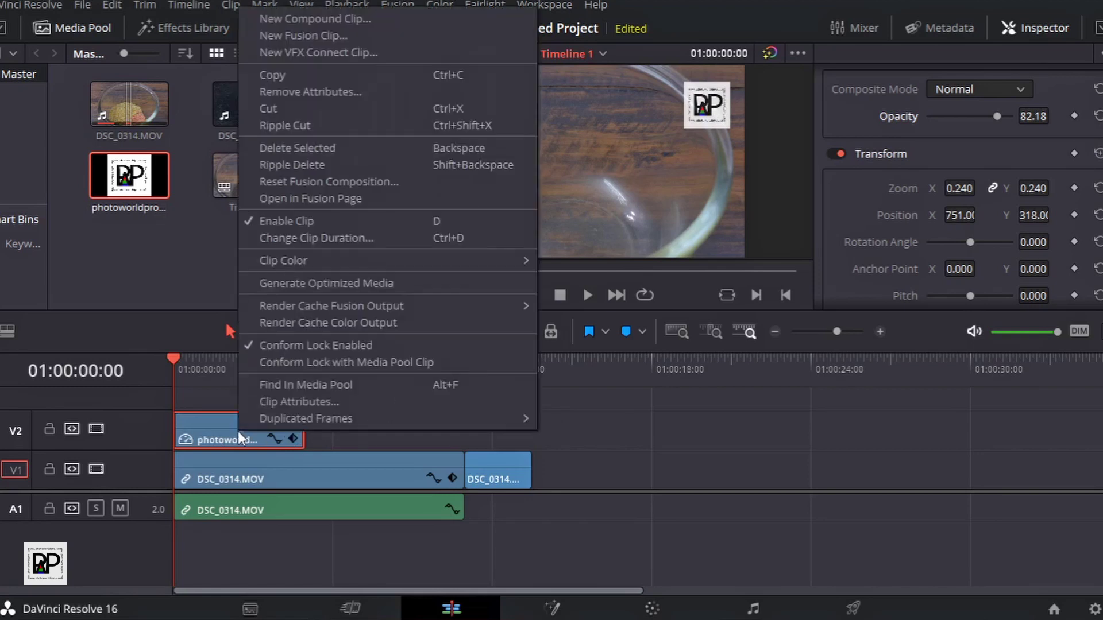
click(223, 431)
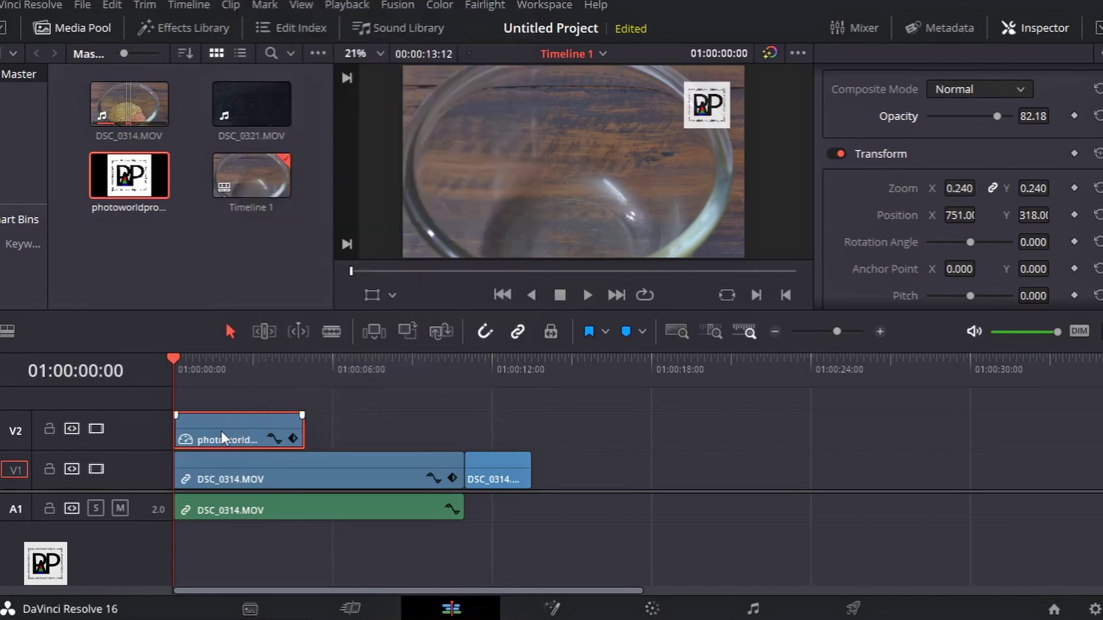
right_click(221, 431)
click(210, 437)
mouse_move(180, 354)
mouse_down()
mouse_move(304, 359)
mouse_move(185, 370)
mouse_up()
drag(184, 362, 181, 369)
mouse_move(288, 424)
drag(303, 434, 520, 440)
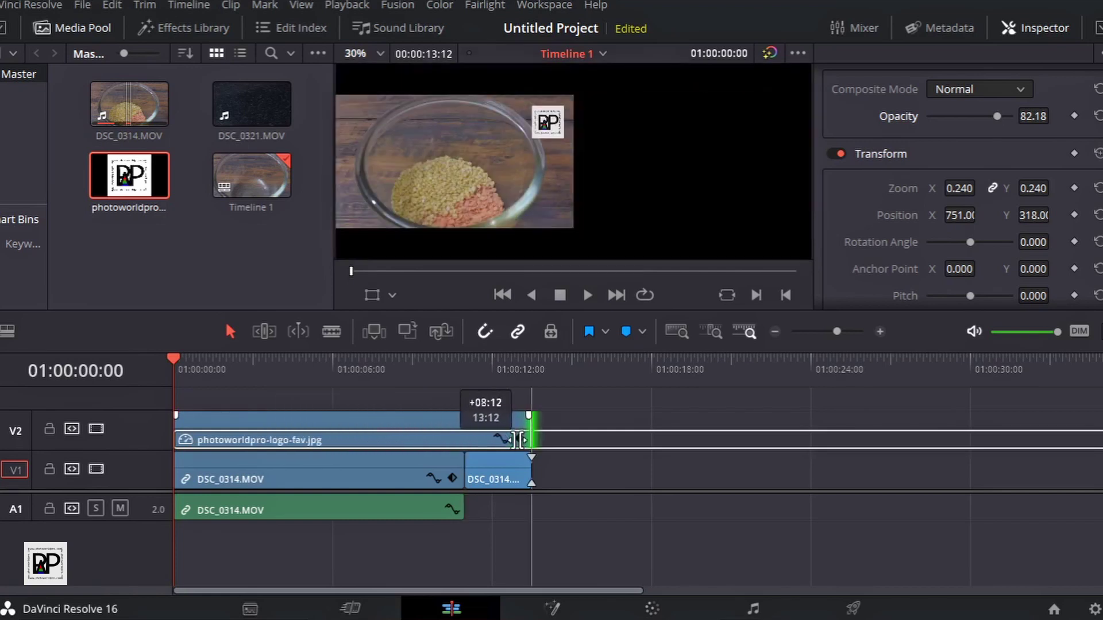
click(531, 371)
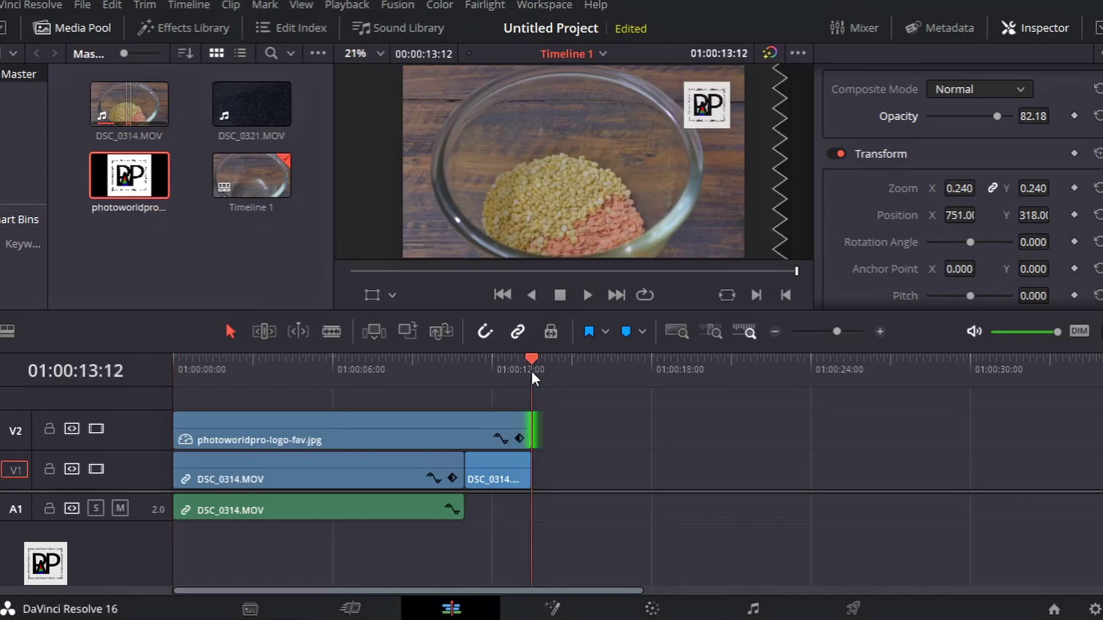
mouse_move(532, 372)
mouse_down()
mouse_move(175, 399)
mouse_move(467, 403)
mouse_up()
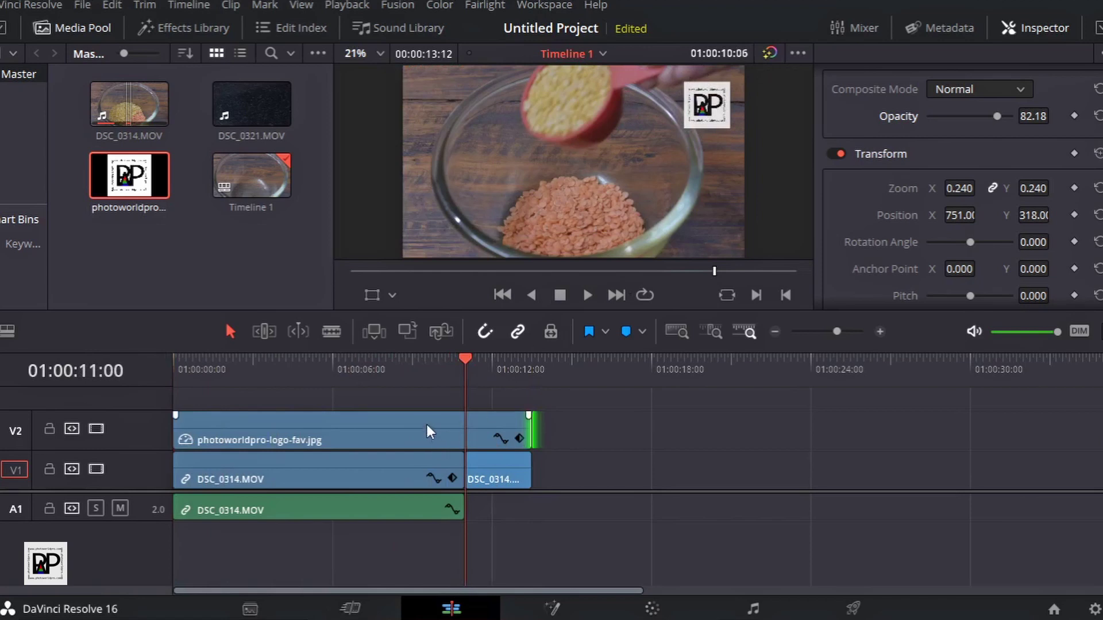
key(ctrl+z)
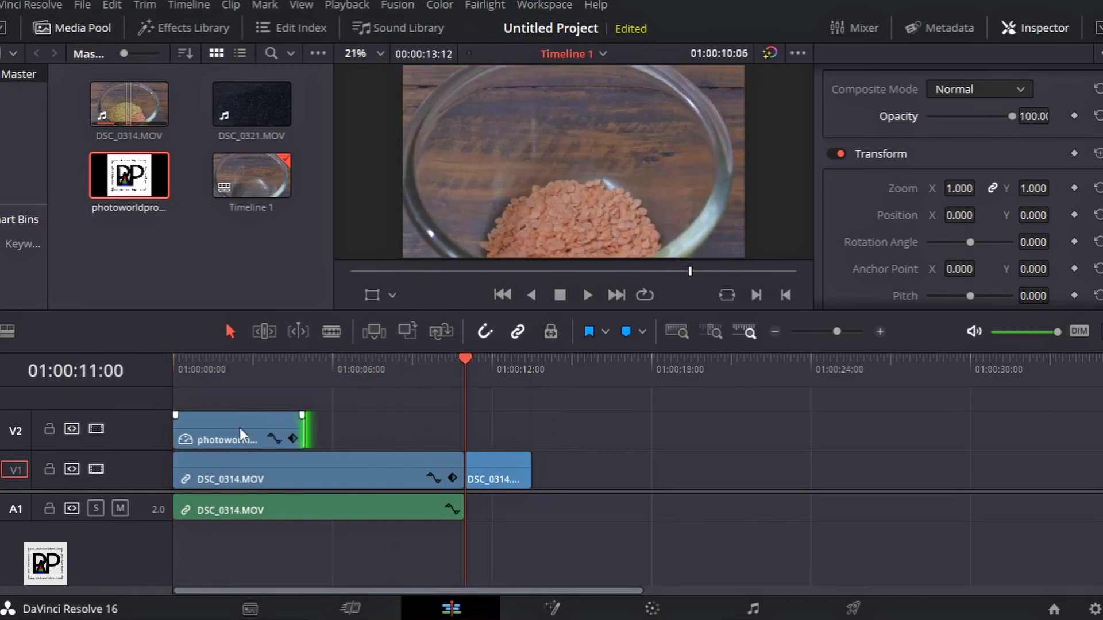
right_click(240, 429)
click(216, 443)
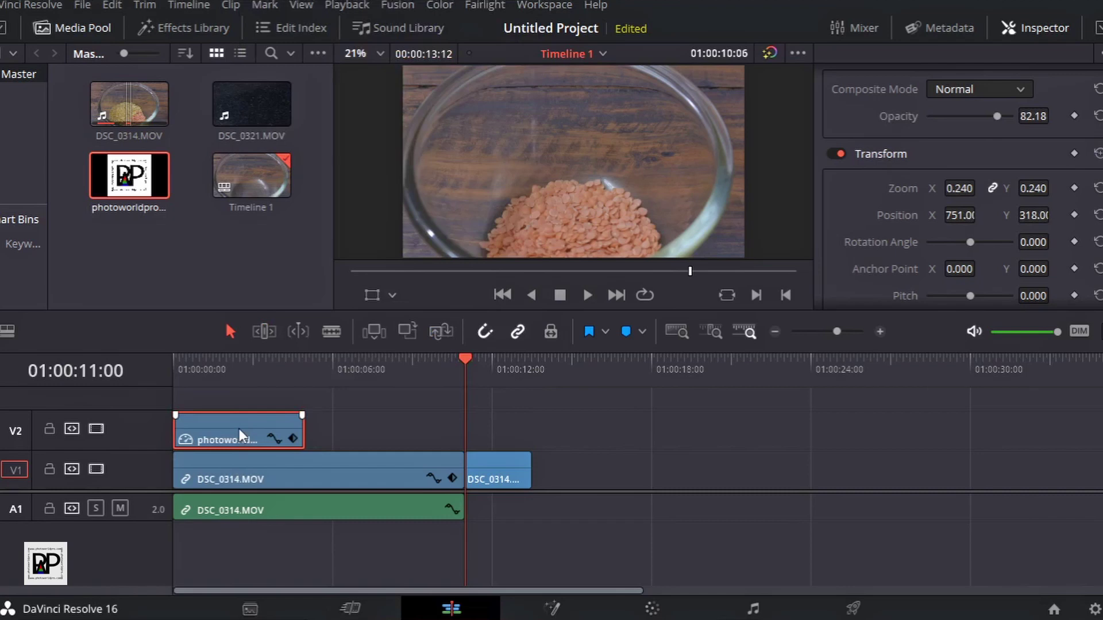
Step: Set the V2 logo clip's duration to 15 seconds with Change Clip Duration
right_click(239, 429)
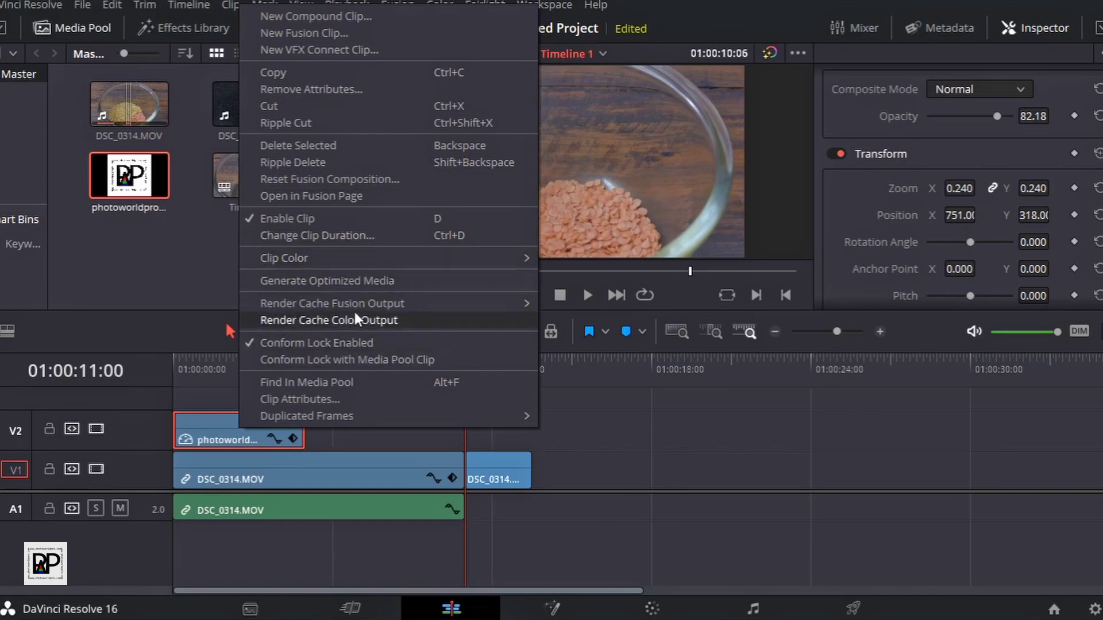
click(367, 240)
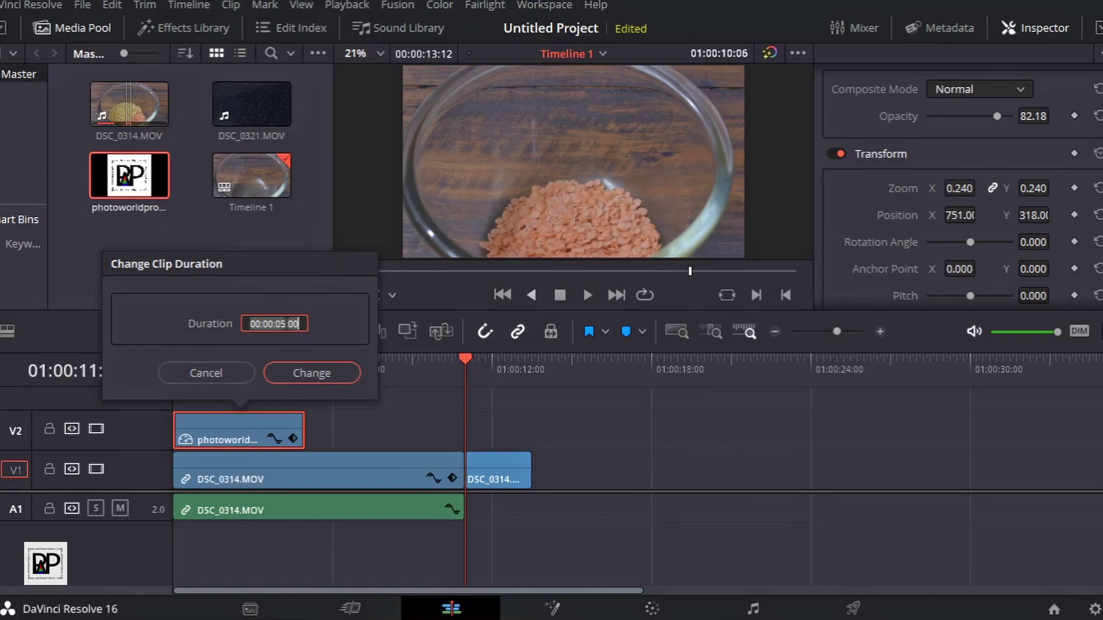
click(254, 320)
click(276, 324)
key(BackSpace)
text(1)
click(326, 367)
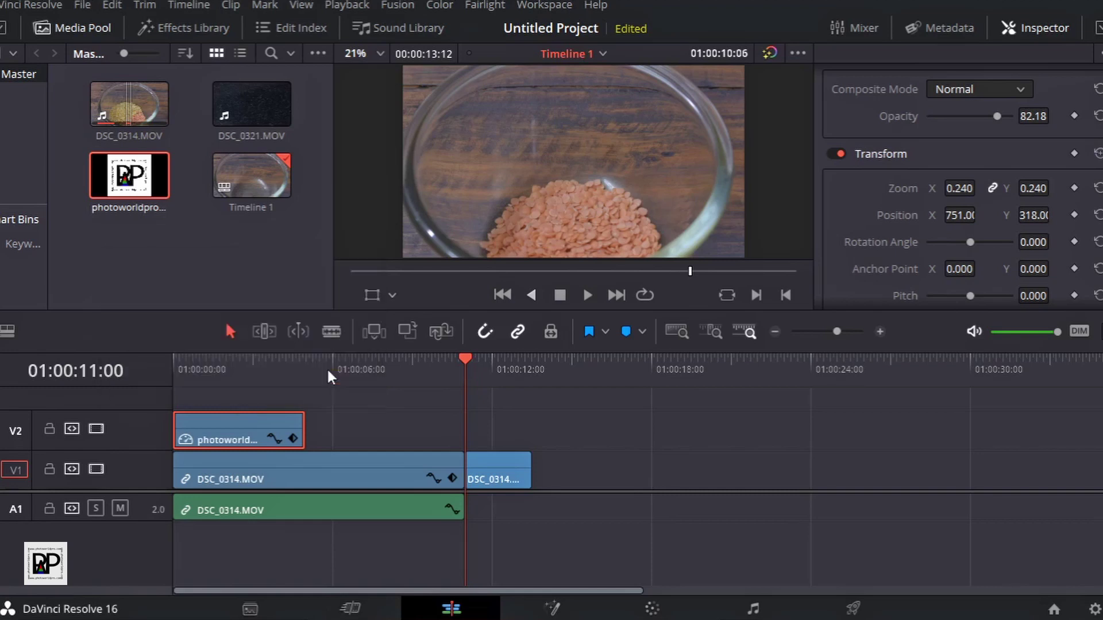
Step: Trim the logo clip's end back to where the first DSC_0314 clip ends, around 11 seconds
click(571, 363)
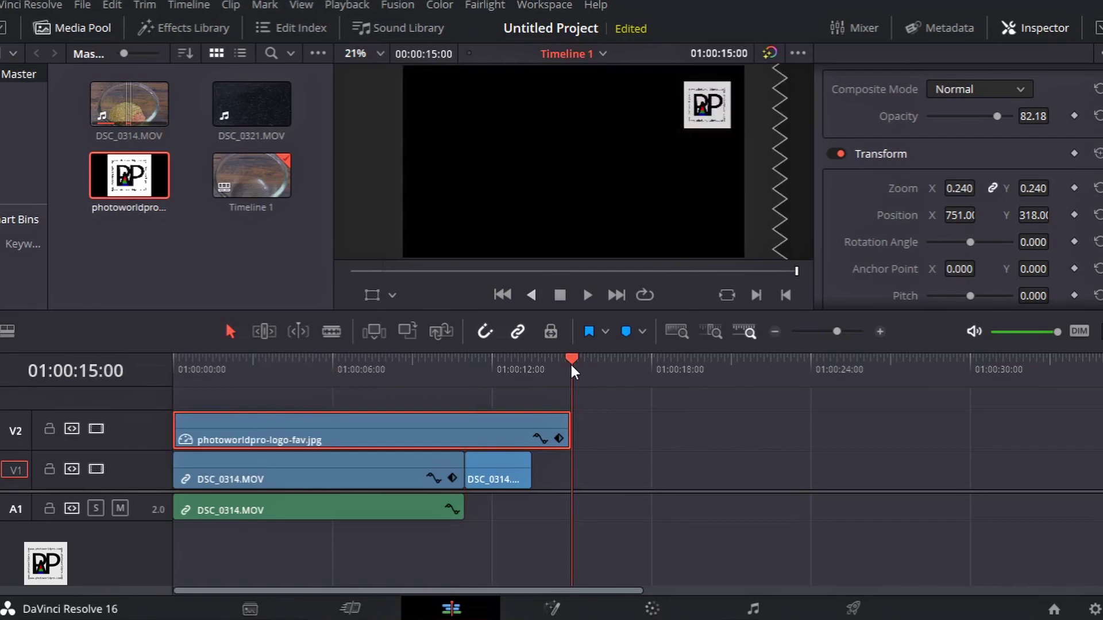
mouse_move(550, 368)
mouse_down()
mouse_move(185, 393)
mouse_move(451, 394)
mouse_move(375, 400)
mouse_up()
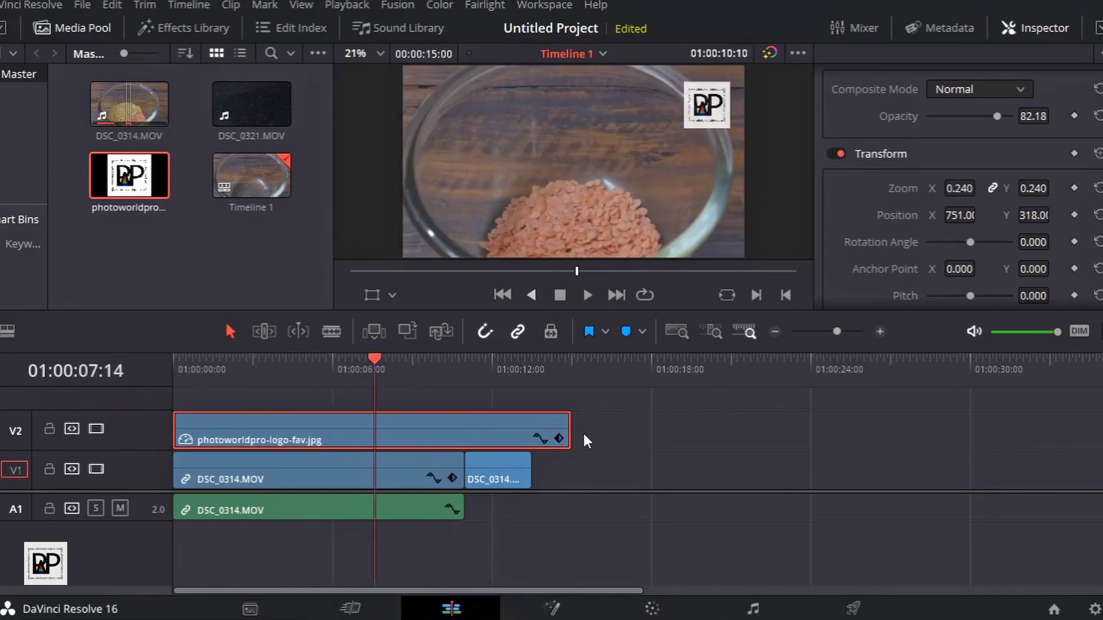
mouse_move(569, 430)
mouse_down()
mouse_move(438, 437)
mouse_move(524, 425)
mouse_move(453, 421)
mouse_up()
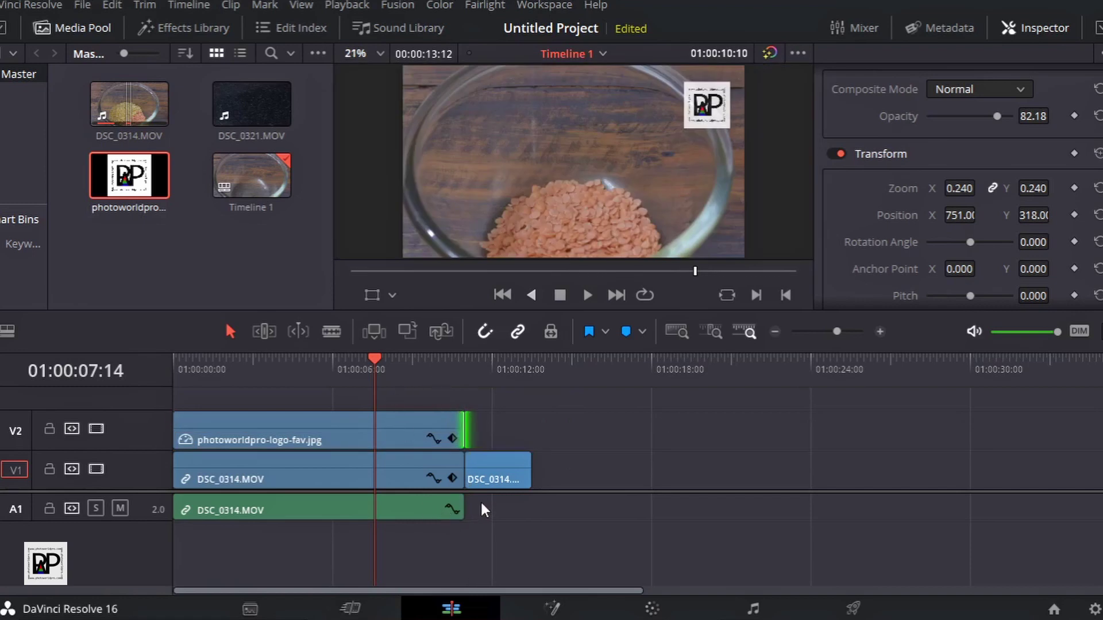
Step: Drag out and fine-tune the second DSC_0314 clip's end to about 7 seconds long
click(506, 479)
click(500, 366)
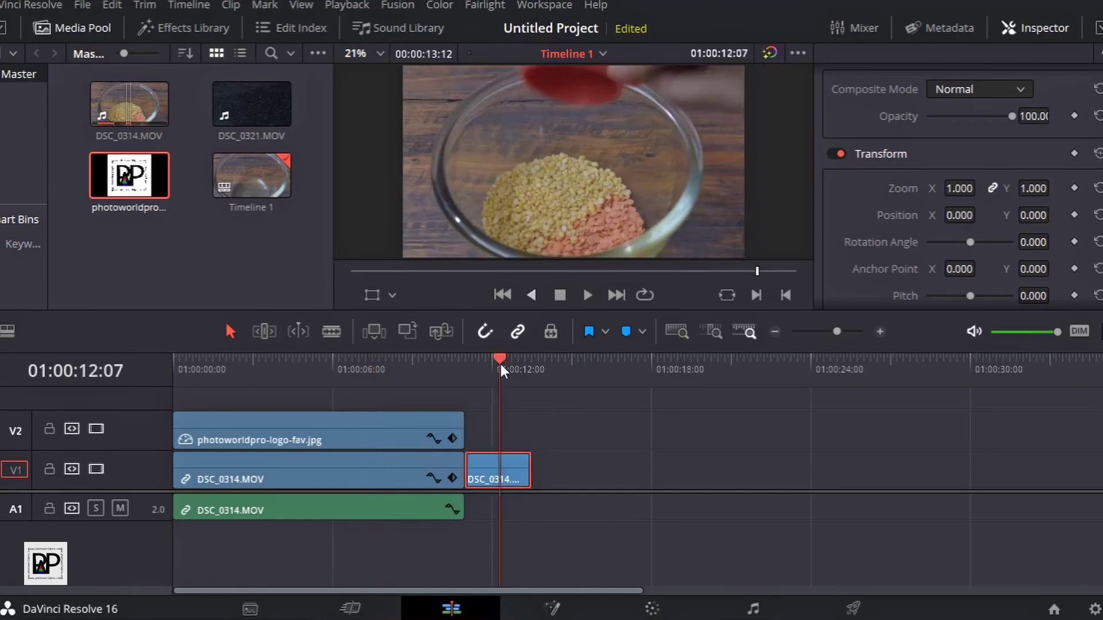
mouse_move(501, 366)
mouse_down()
mouse_move(467, 388)
mouse_move(505, 404)
mouse_up()
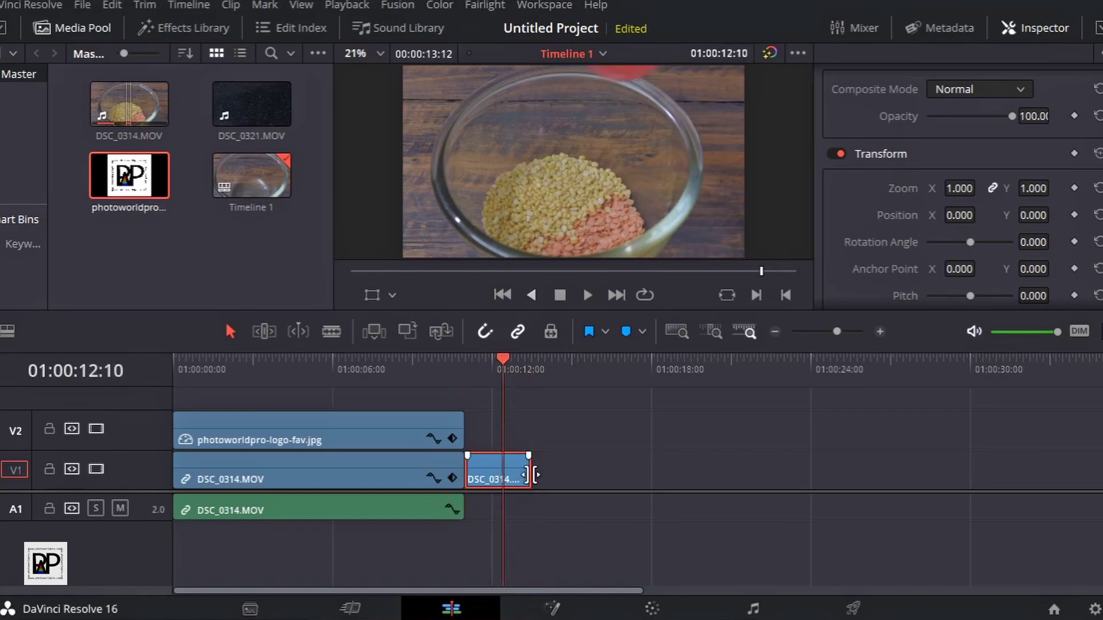
drag(534, 474, 668, 480)
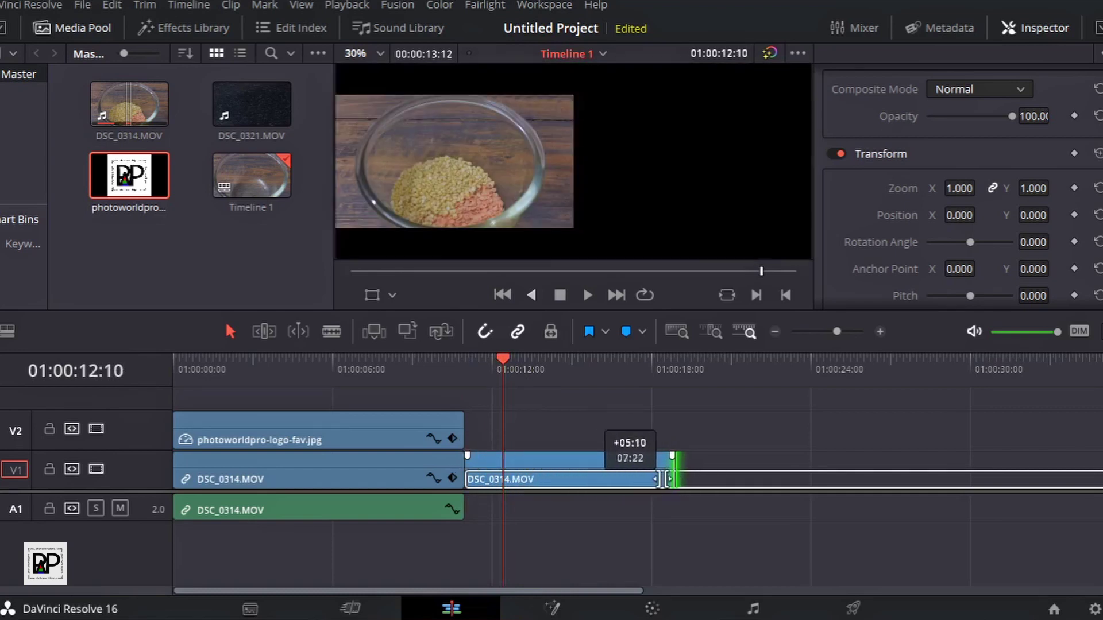
drag(668, 479, 631, 480)
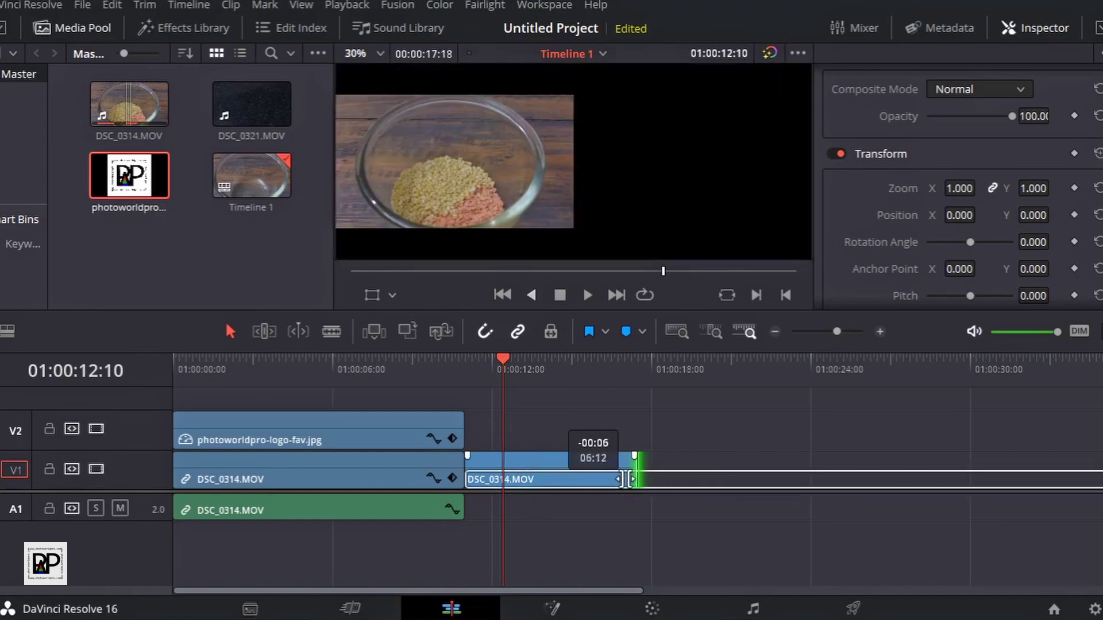
drag(630, 479, 648, 479)
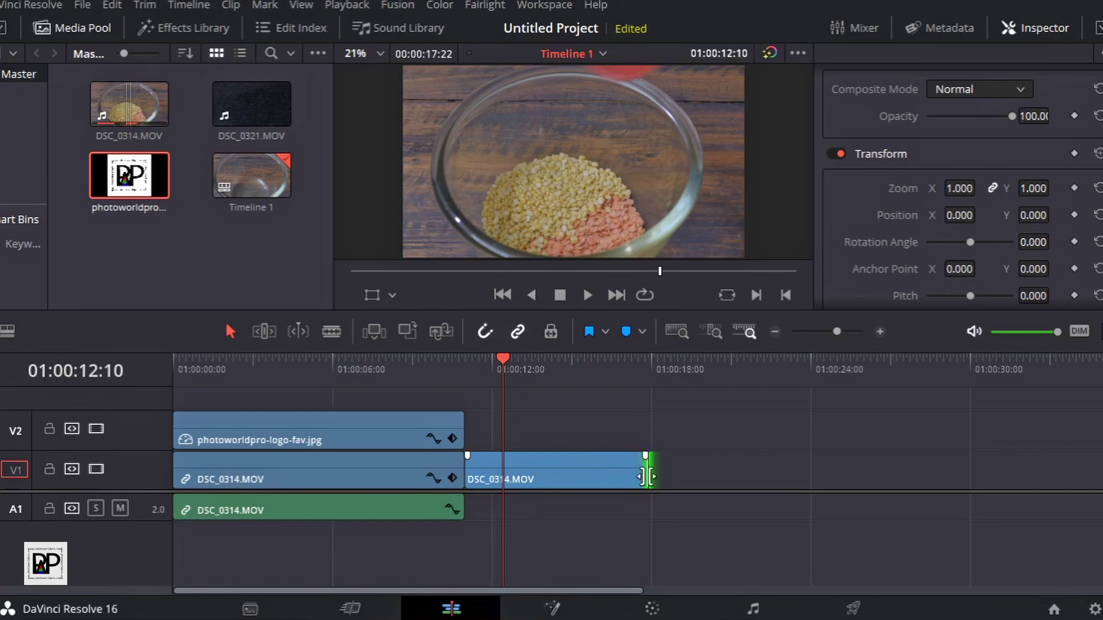
mouse_move(648, 476)
mouse_down()
mouse_move(929, 484)
mouse_move(711, 481)
mouse_up()
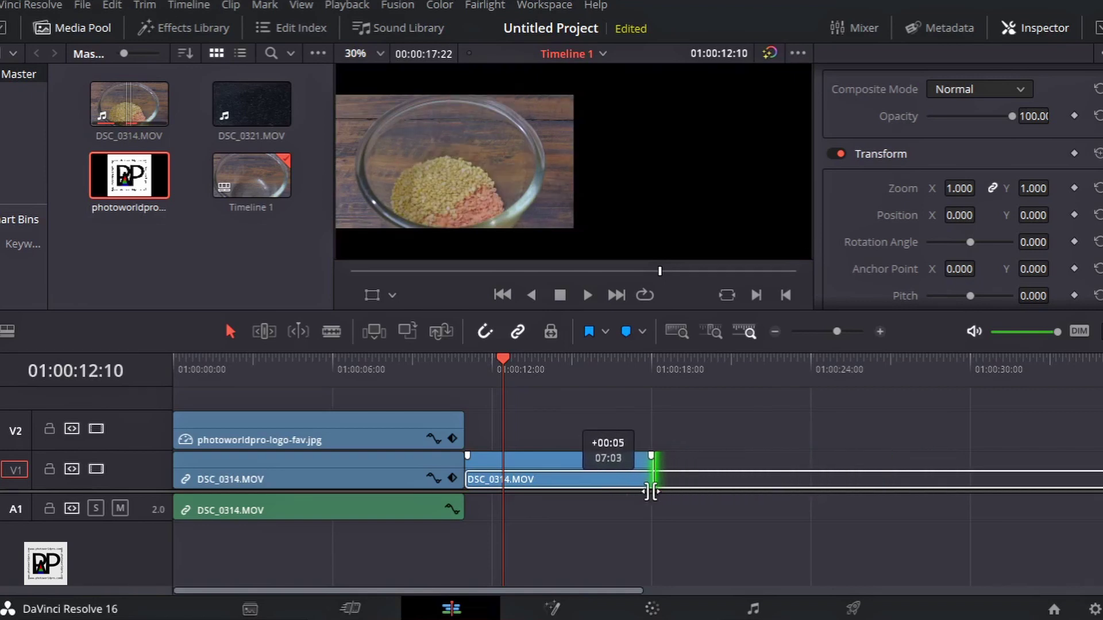
drag(712, 481, 653, 482)
click(380, 422)
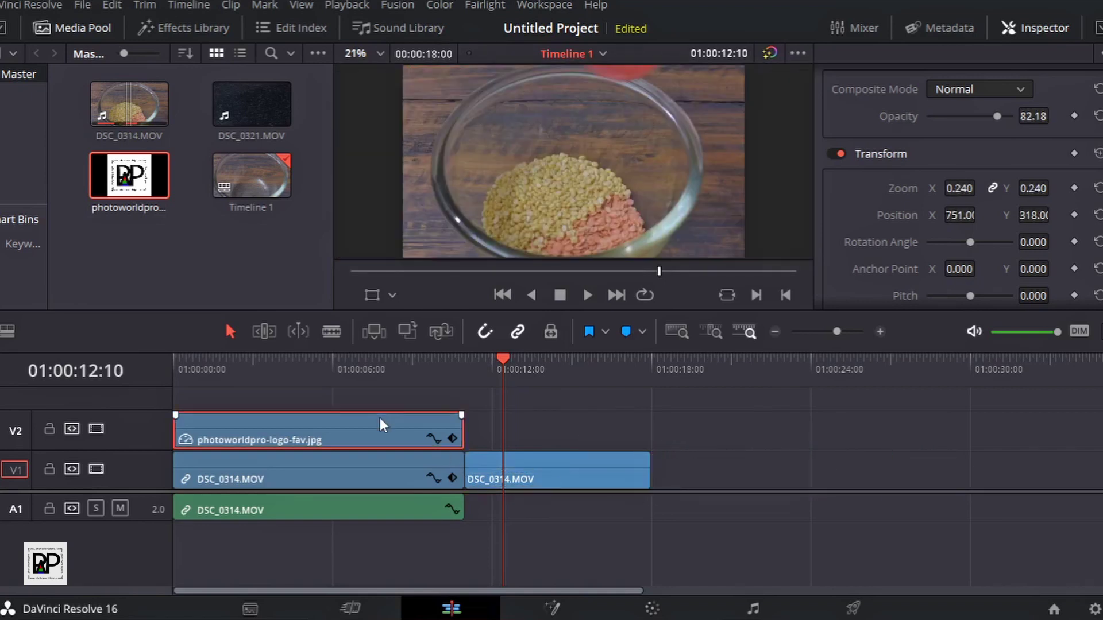
click(465, 428)
click(402, 368)
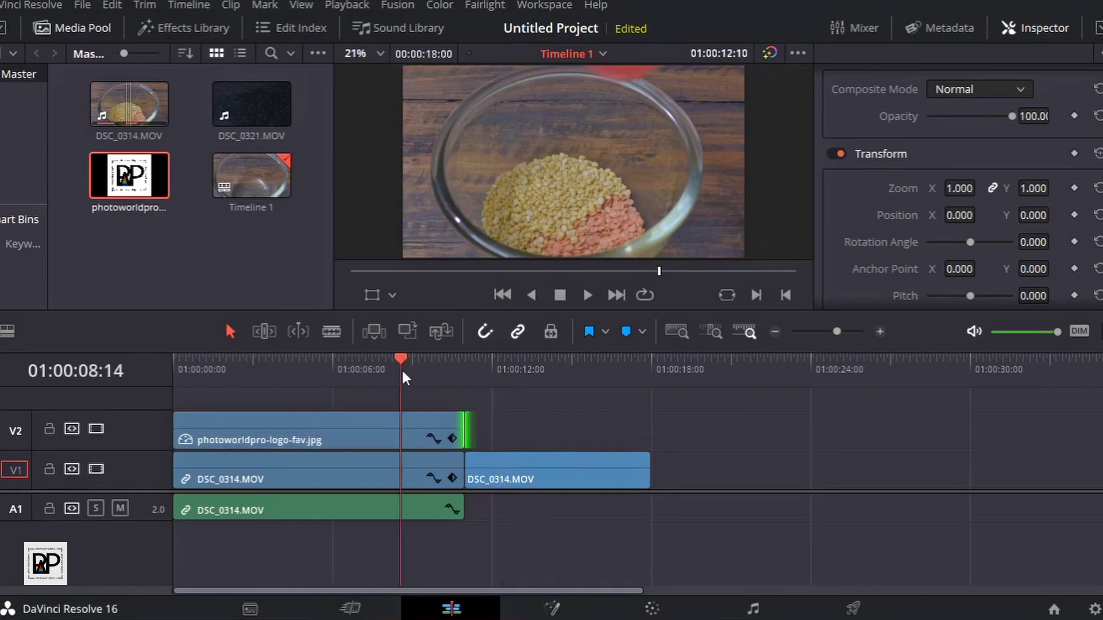
click(412, 432)
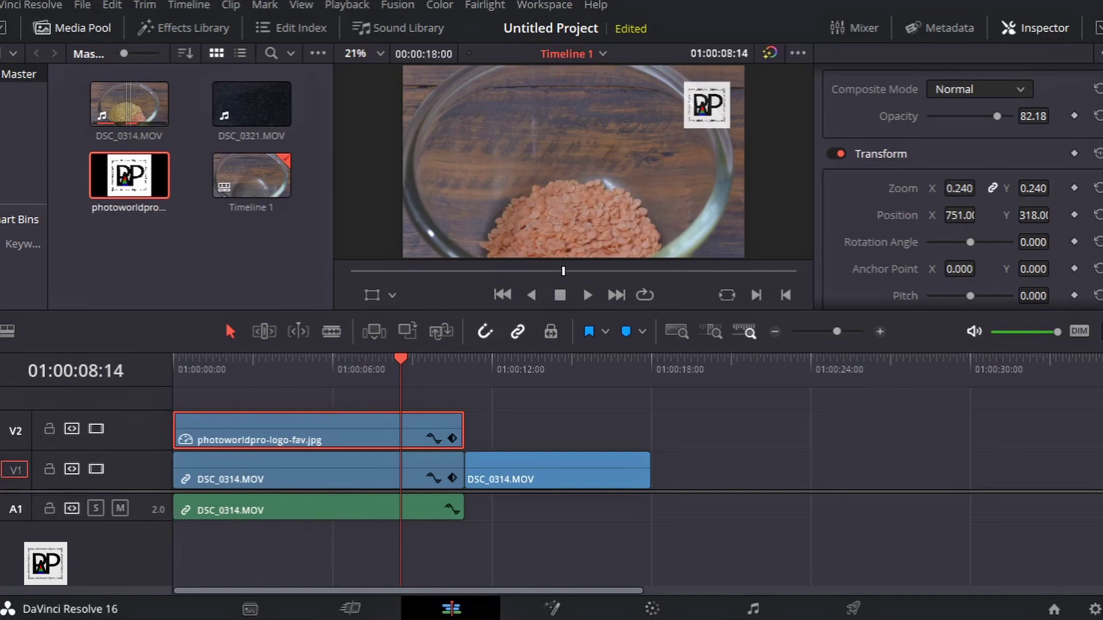
click(375, 510)
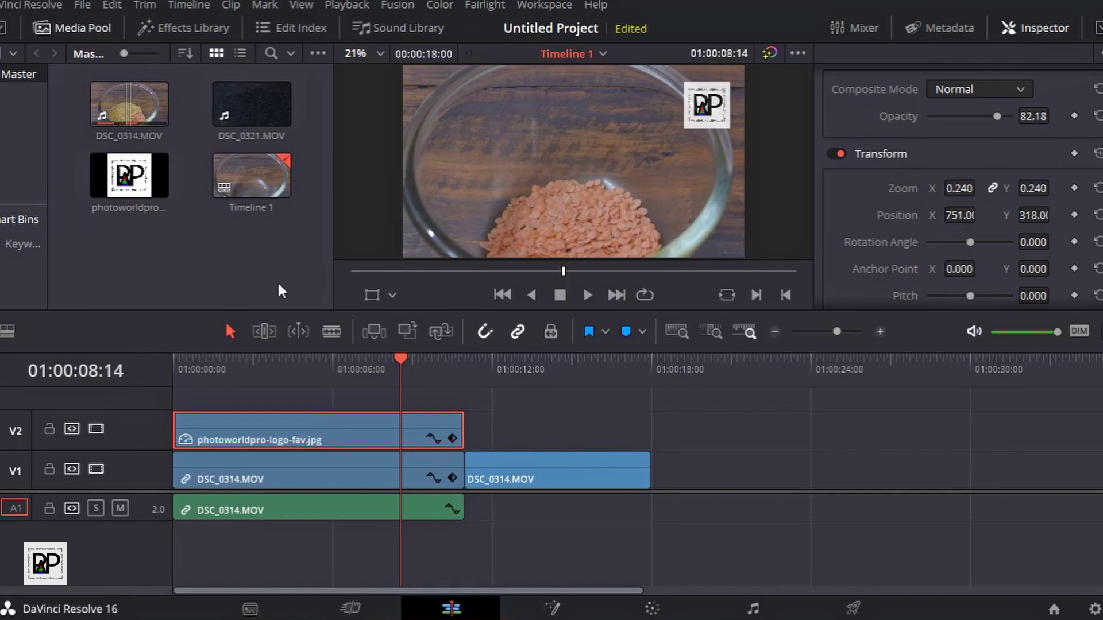
Step: Import Way_Out_West.mp3 into the Media Pool via File > Import Media
key(ctrl+i)
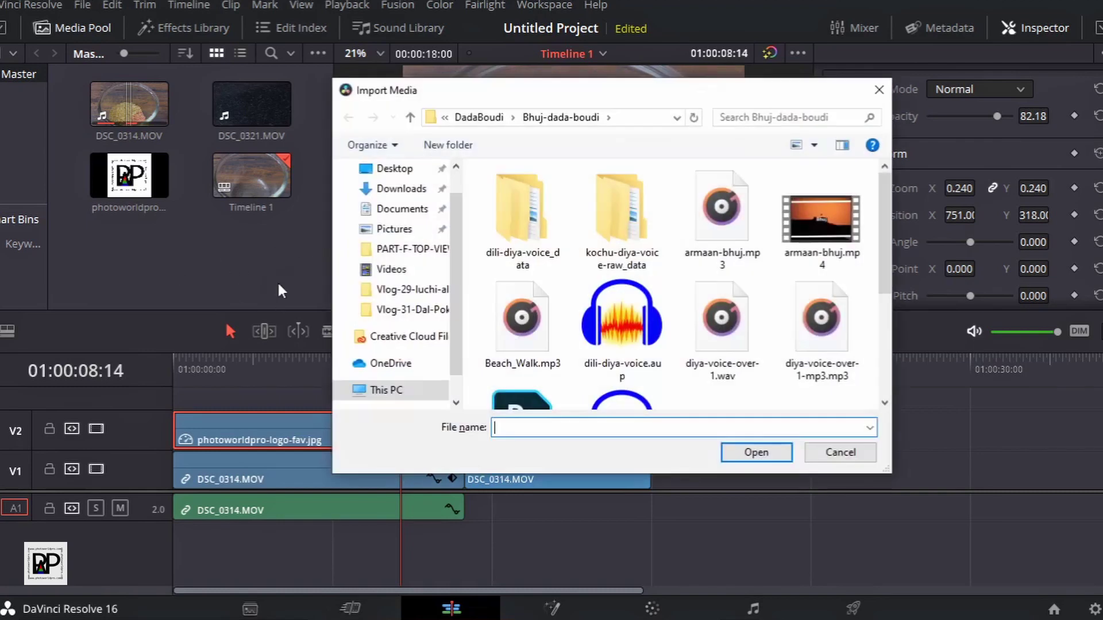
click(840, 453)
click(81, 5)
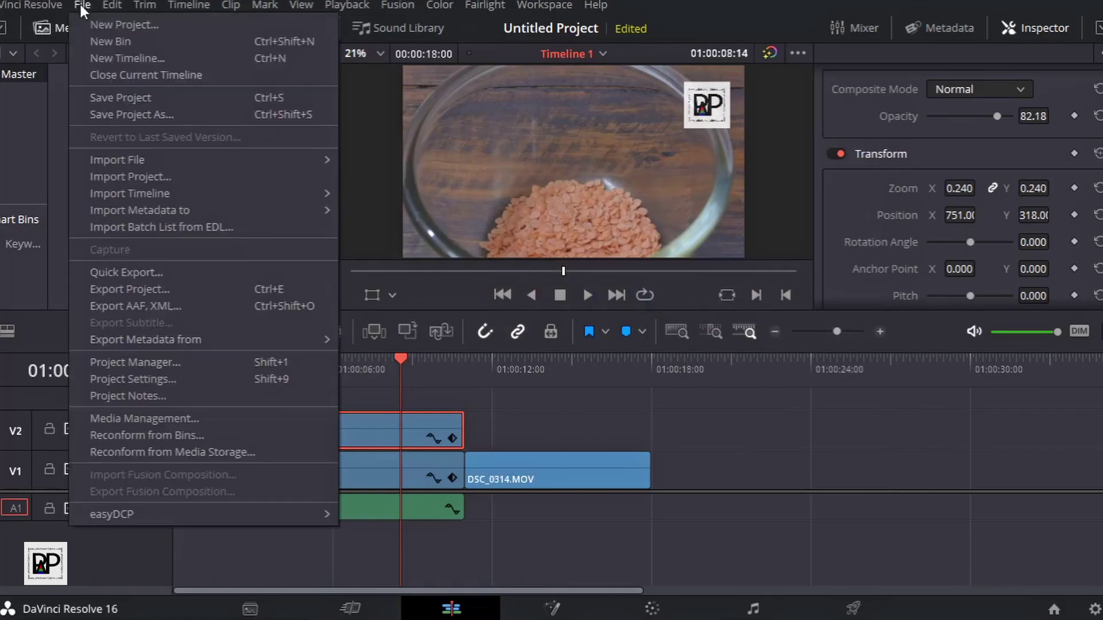
mouse_move(160, 157)
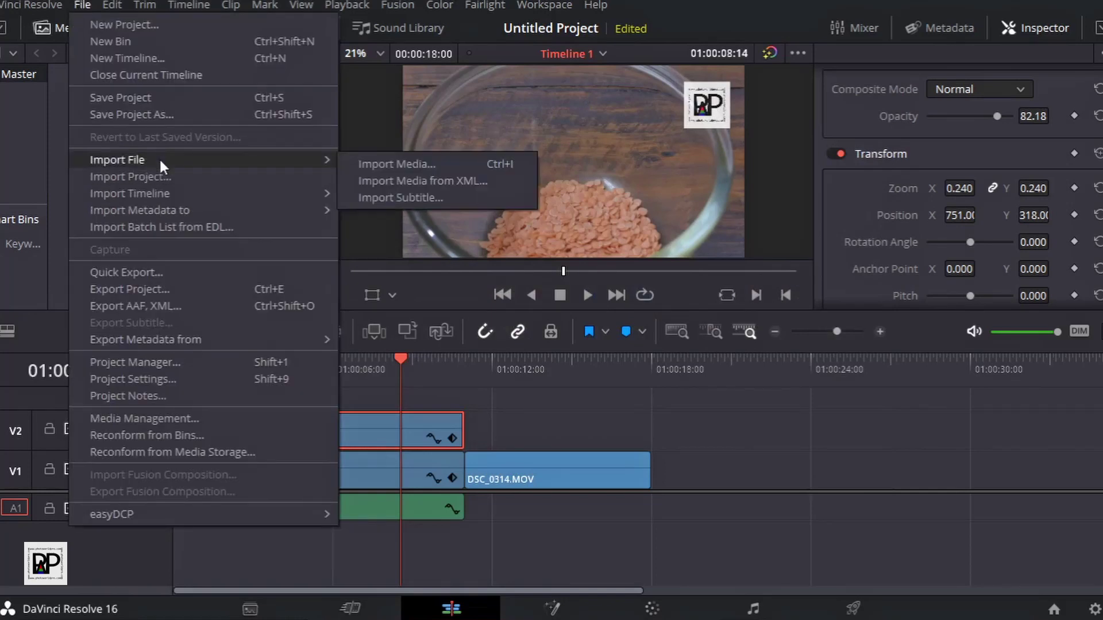
click(407, 163)
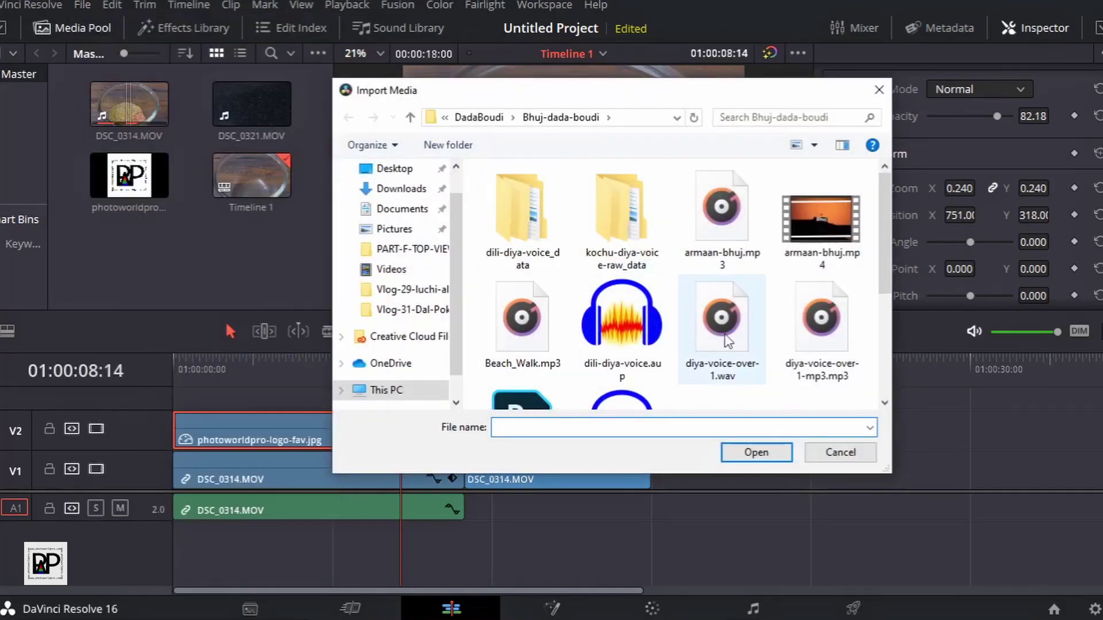
scroll(728, 340, down, 3)
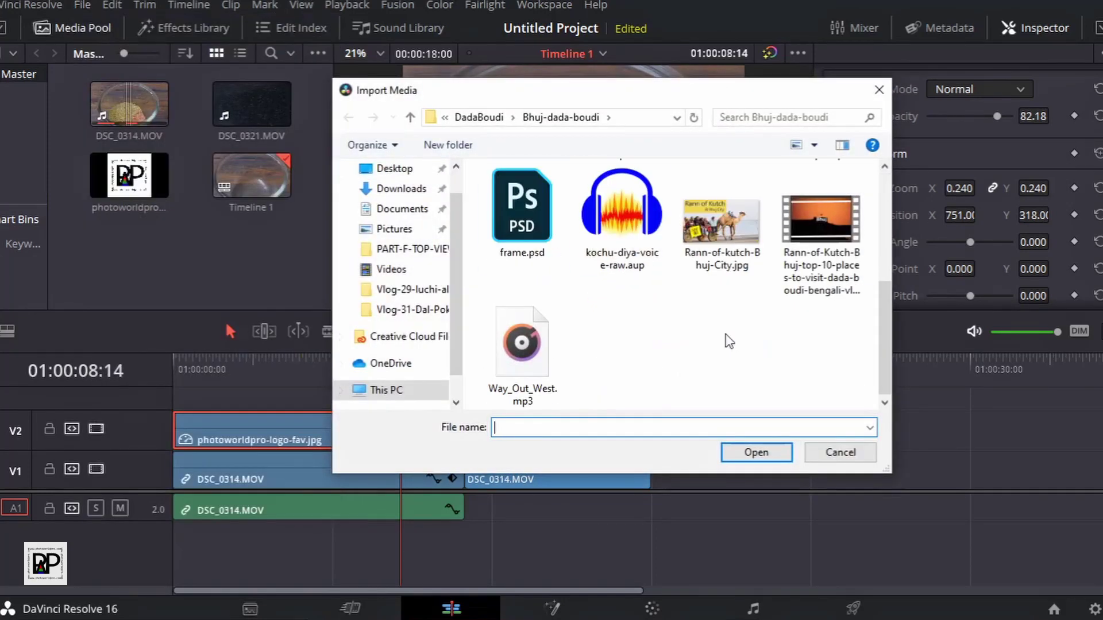
click(522, 353)
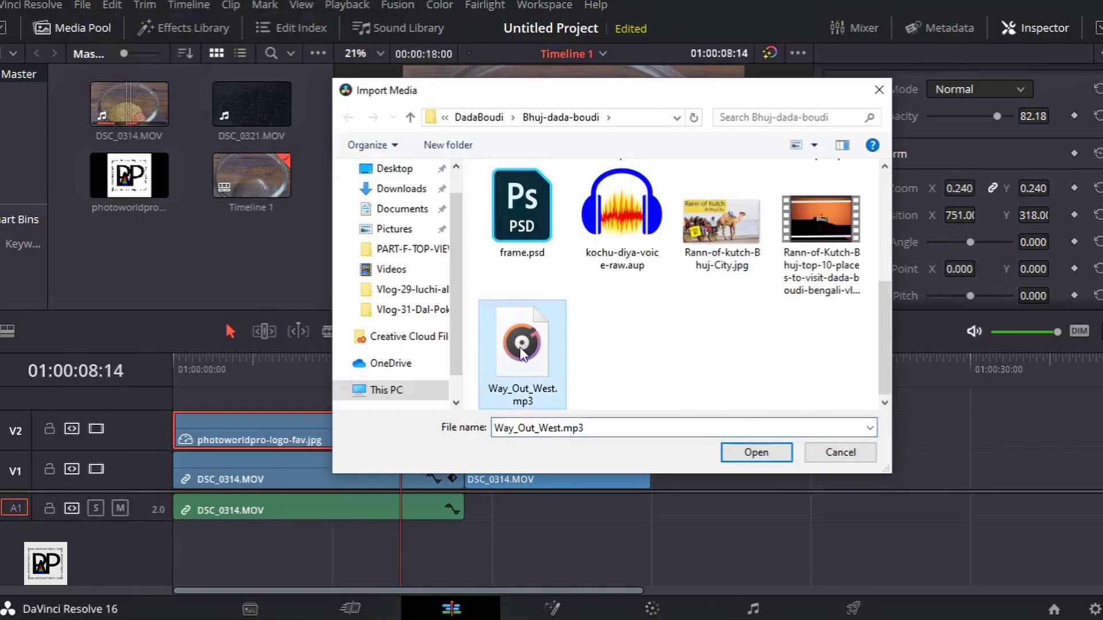
mouse_move(882, 367)
mouse_down()
mouse_move(880, 316)
mouse_move(877, 358)
mouse_up()
click(757, 452)
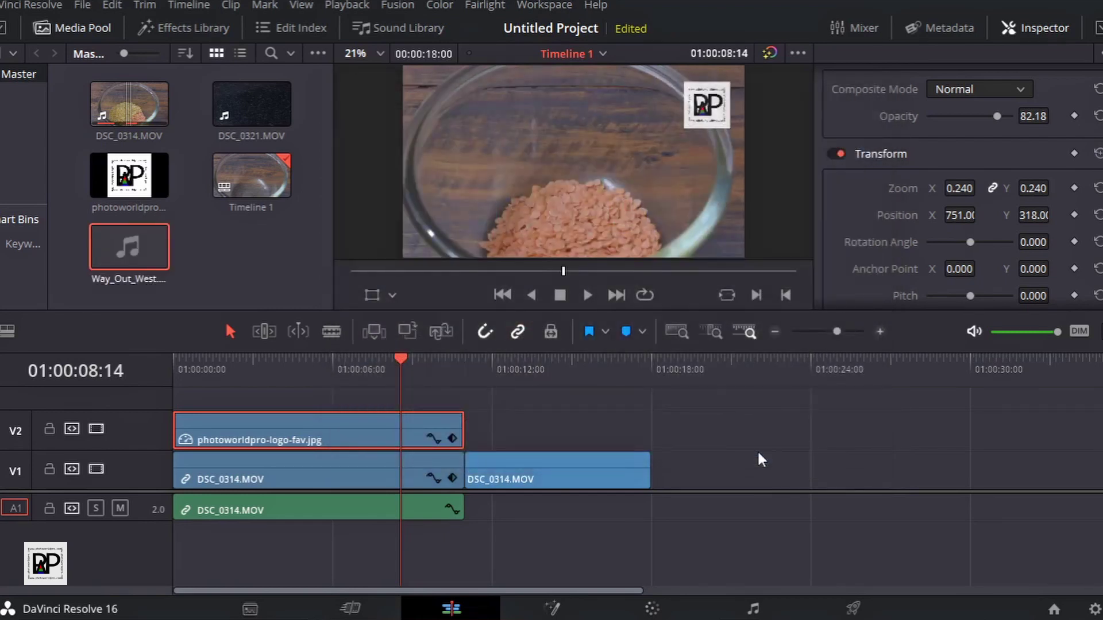
Step: Preview Way_Out_West.mp3, mark In at 3 s and Out near 58 s, and drag it to the timeline
double_click(136, 247)
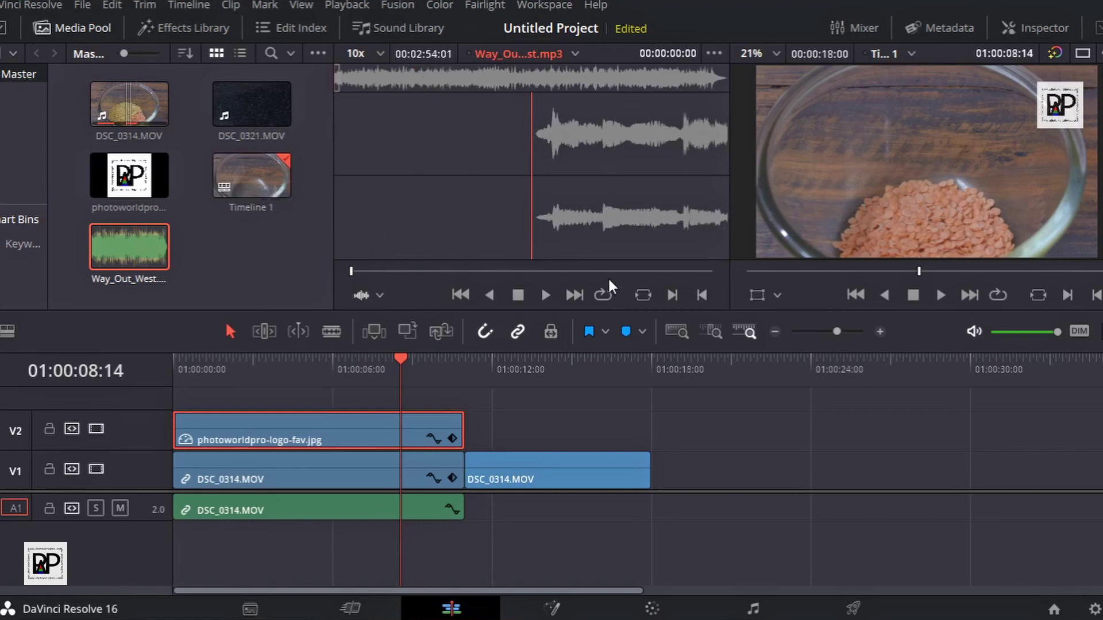
click(546, 295)
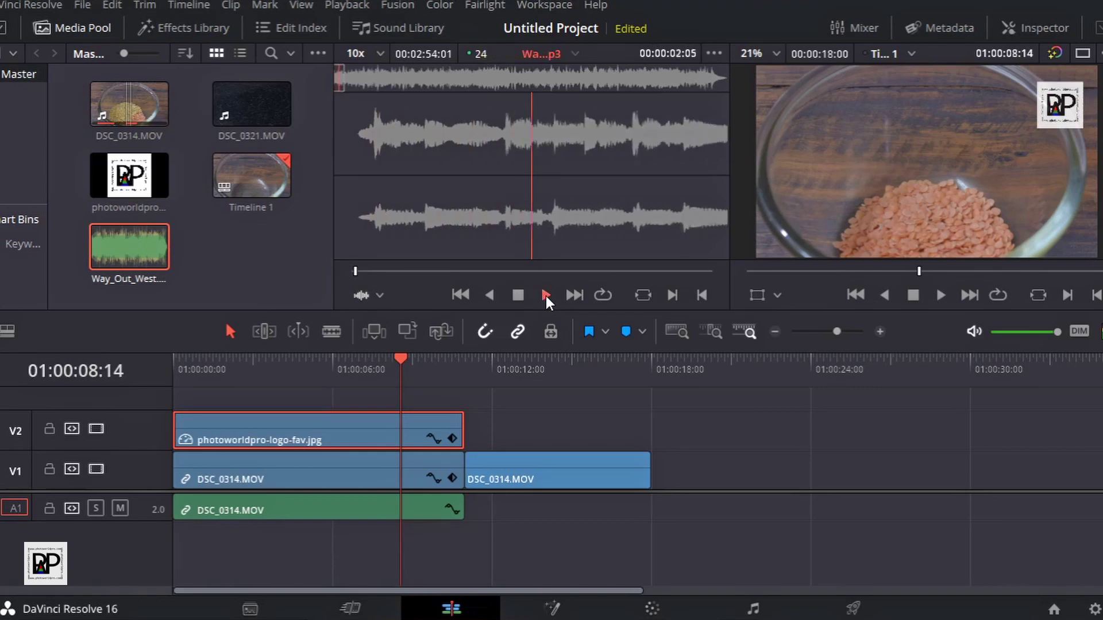
click(518, 294)
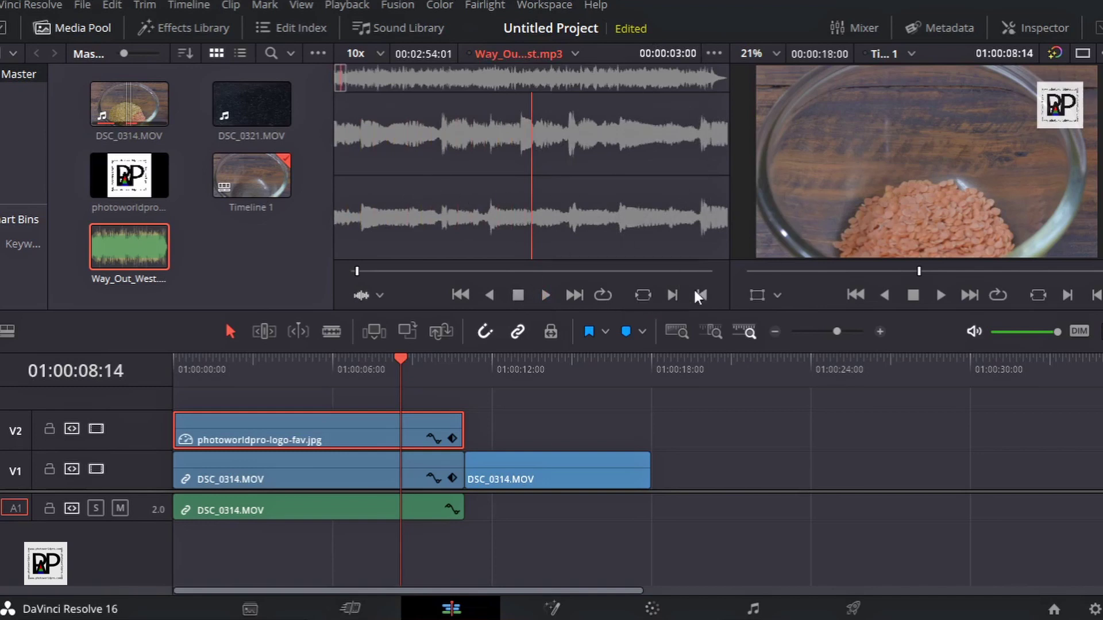
click(671, 296)
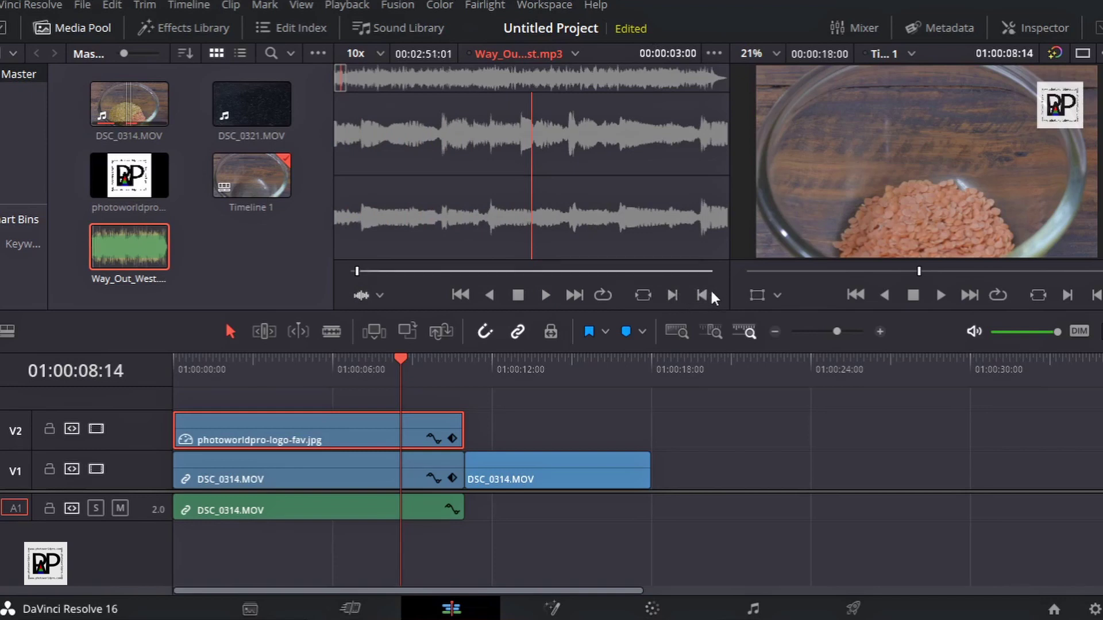
click(472, 270)
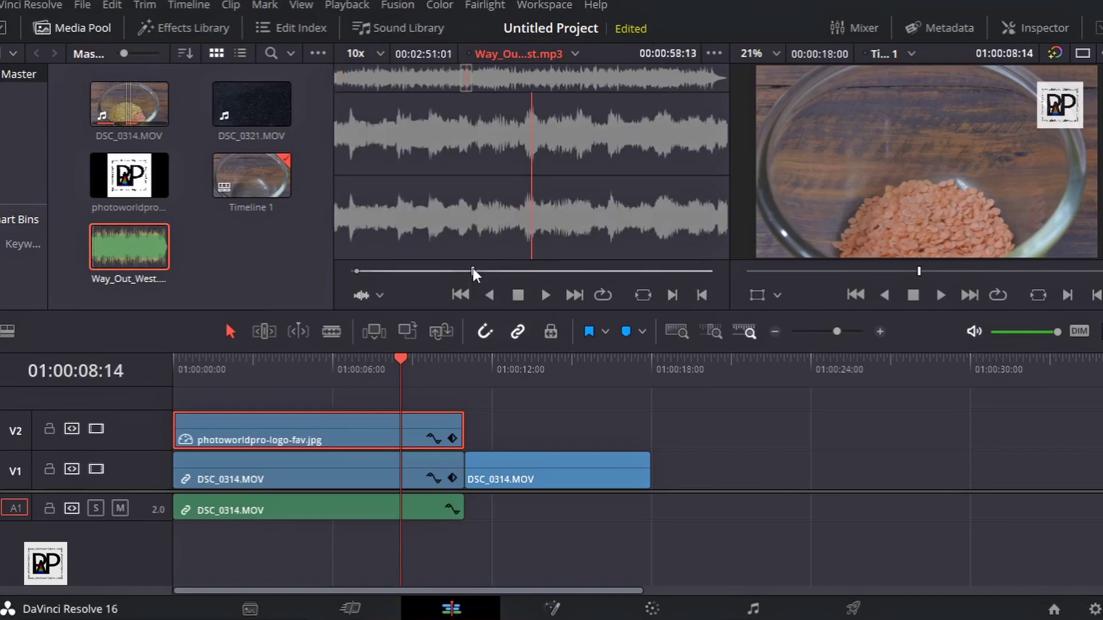
click(701, 296)
mouse_move(454, 177)
mouse_down()
mouse_move(504, 515)
mouse_move(545, 515)
mouse_move(529, 510)
mouse_move(502, 425)
mouse_up()
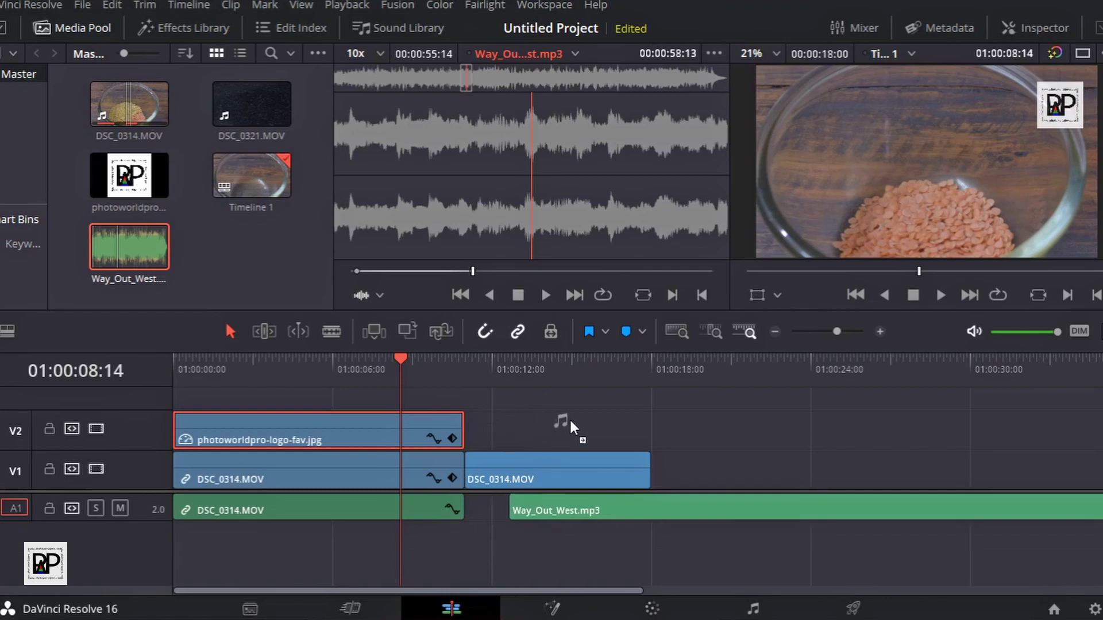
Step: Drop the music on a new A2 track and slide it to start at 01:00:00:00
mouse_move(502, 425)
mouse_down()
mouse_move(467, 543)
mouse_move(513, 515)
mouse_move(485, 516)
mouse_up()
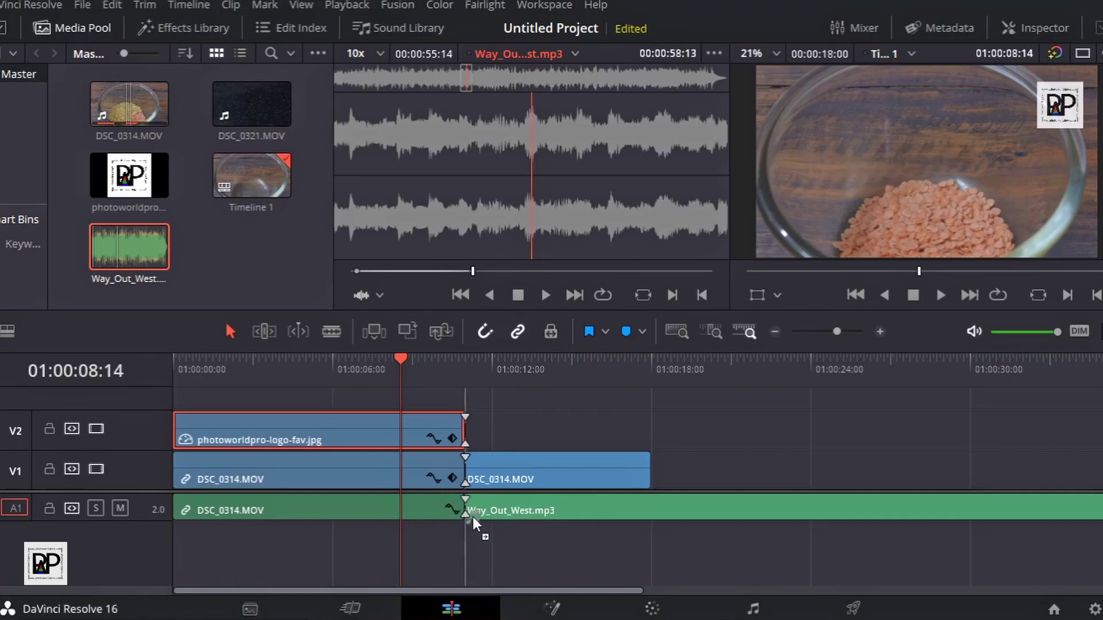
mouse_move(485, 516)
mouse_down()
mouse_move(512, 512)
mouse_move(505, 542)
mouse_move(174, 537)
mouse_move(198, 533)
mouse_up()
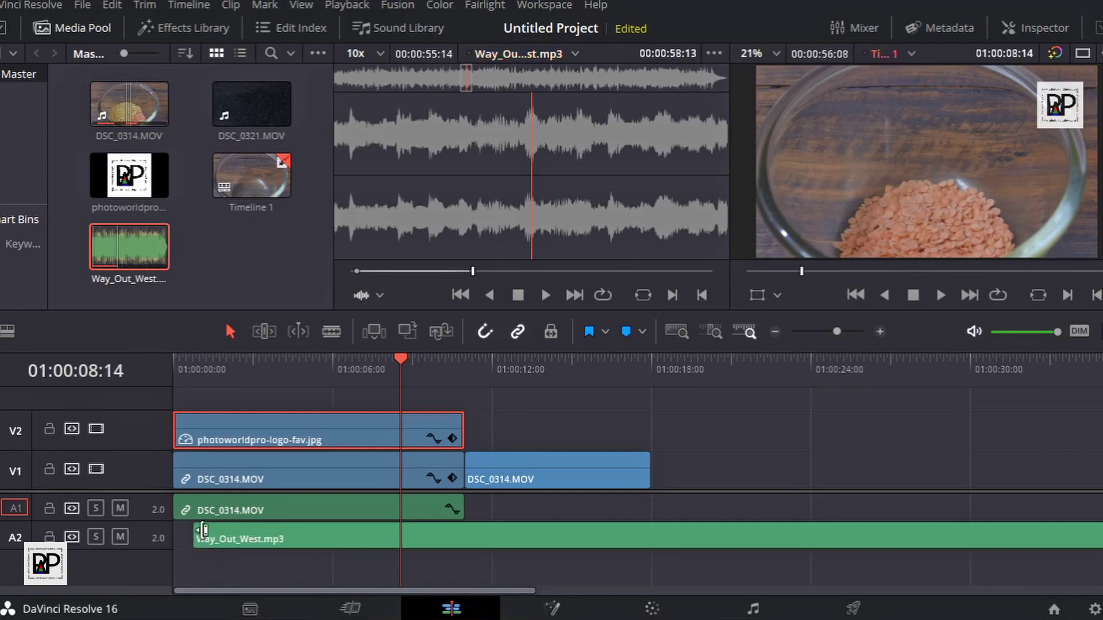
drag(238, 529, 214, 539)
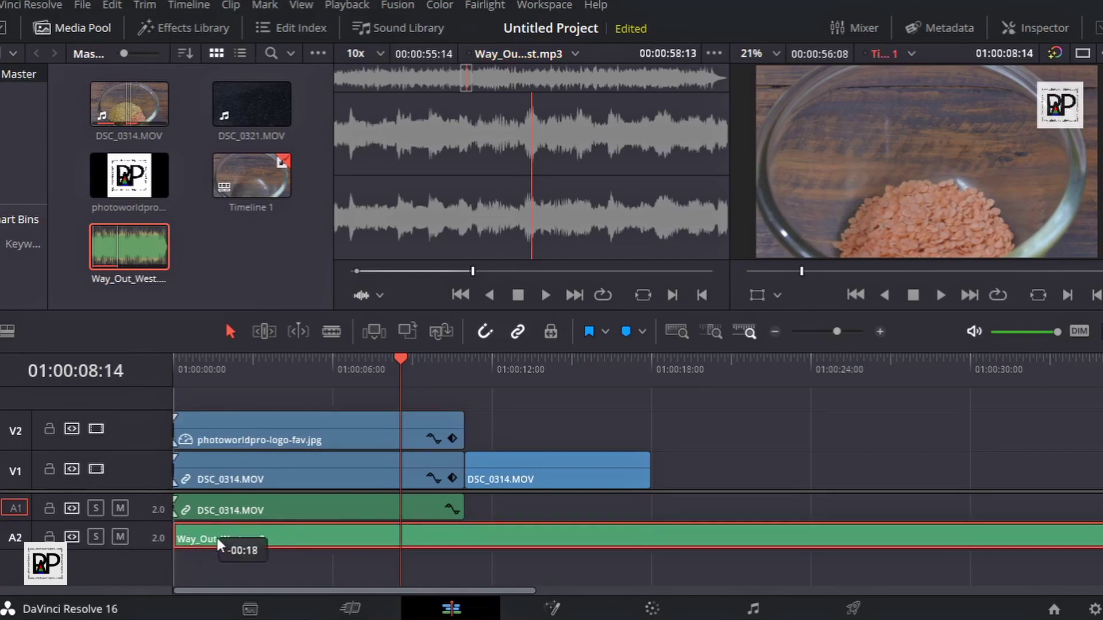
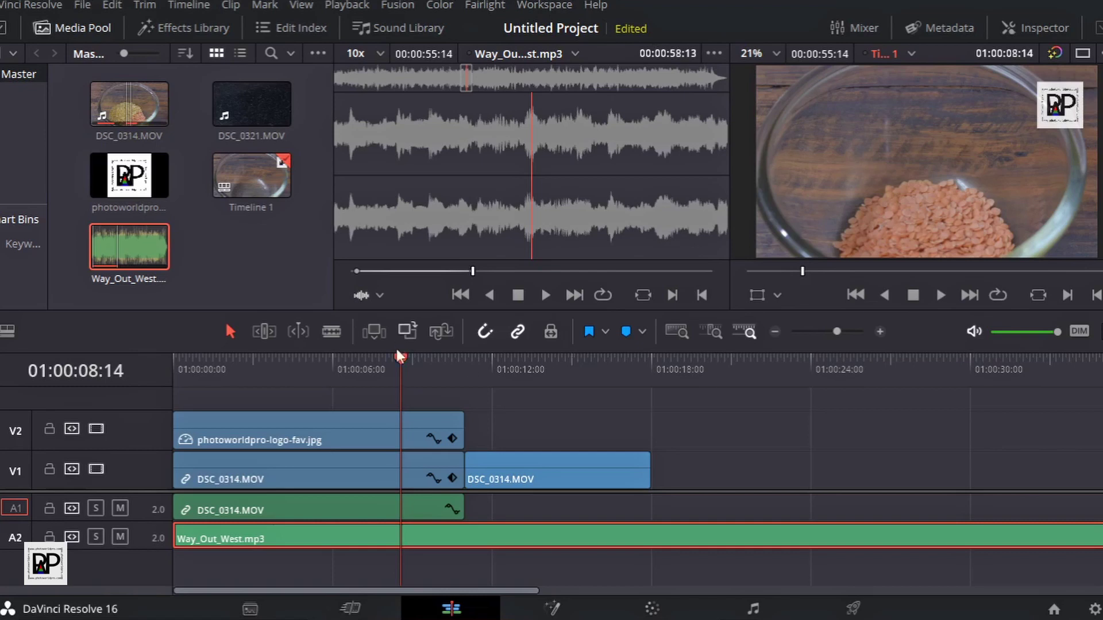
Step: Preview the footage around 01:00:08 and switch the timeline to Blade Edit Mode
drag(400, 365, 404, 364)
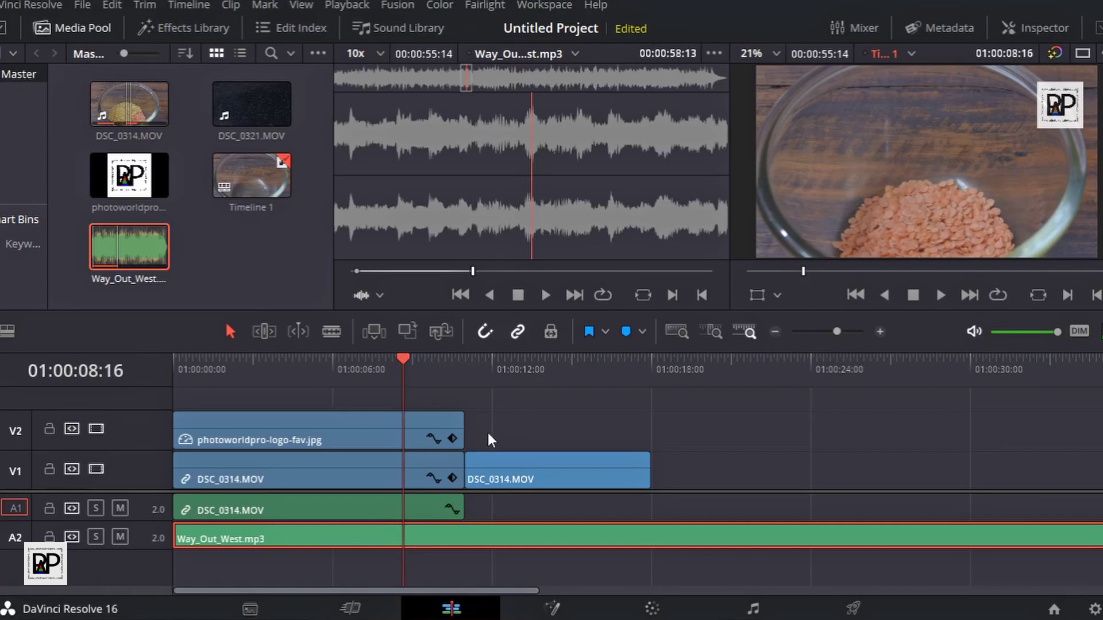
click(331, 332)
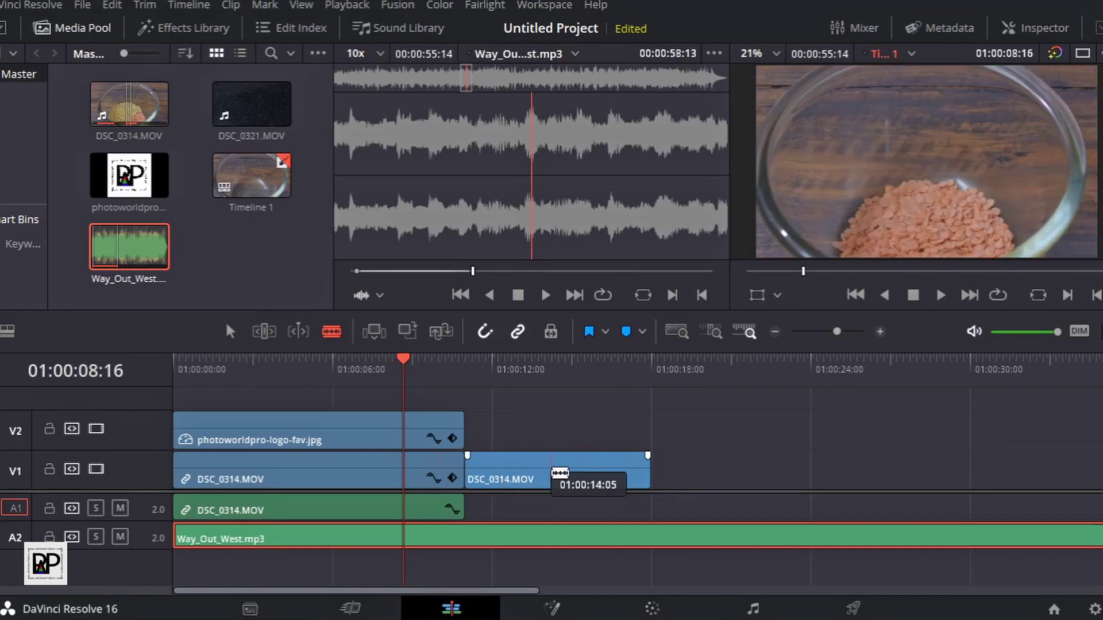
Step: Blade the second DSC_0314 clip on V1 at two points, then select its middle piece
click(551, 471)
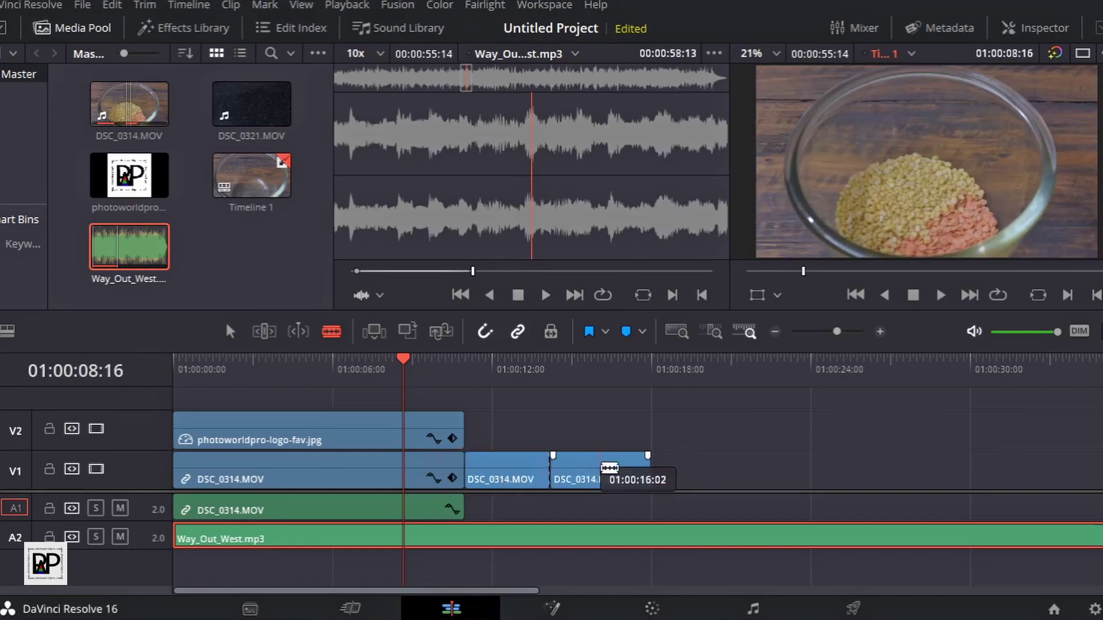
click(602, 468)
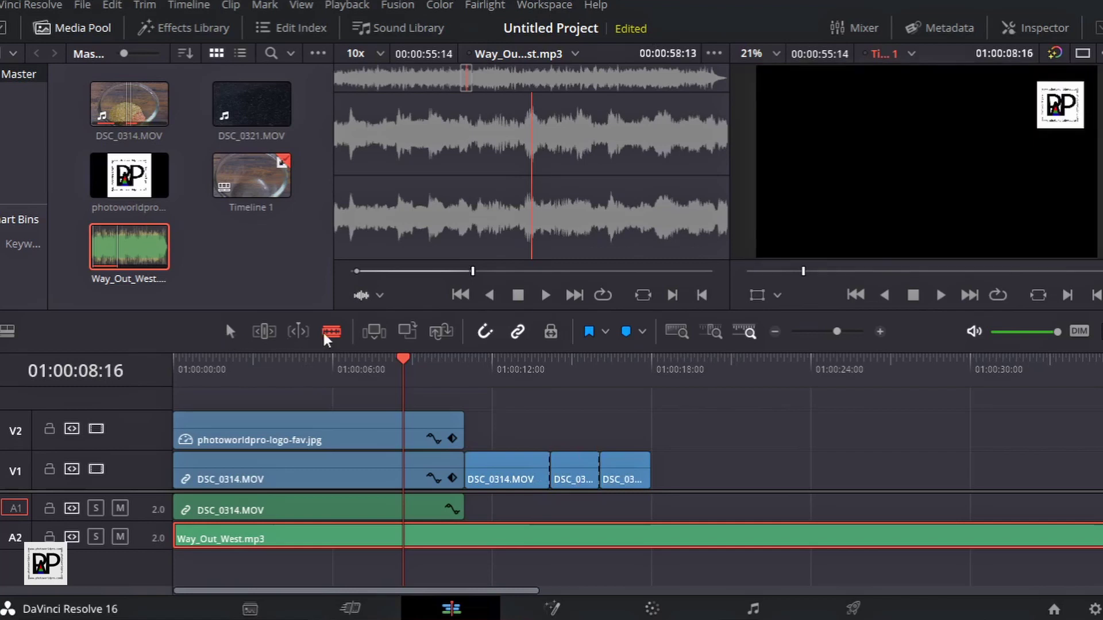
click(230, 334)
click(569, 468)
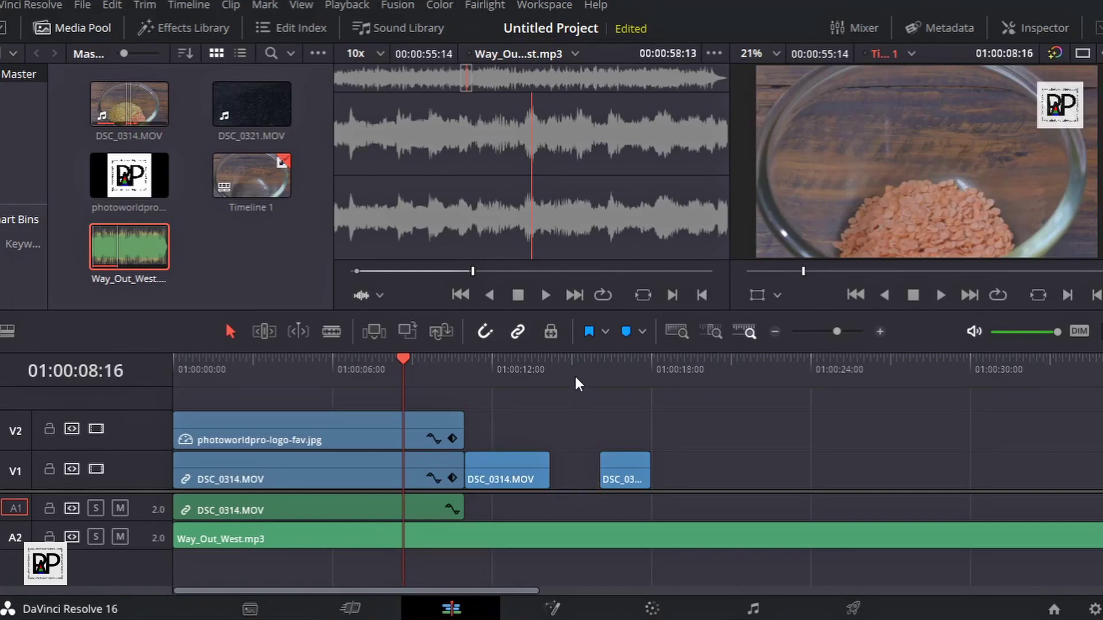
Step: Ripple-delete the middle DSC_0314 piece so the clips run back-to-back to about 01:00:16
mouse_move(574, 374)
mouse_down()
mouse_move(555, 397)
mouse_move(603, 424)
mouse_move(555, 428)
mouse_move(566, 466)
mouse_up()
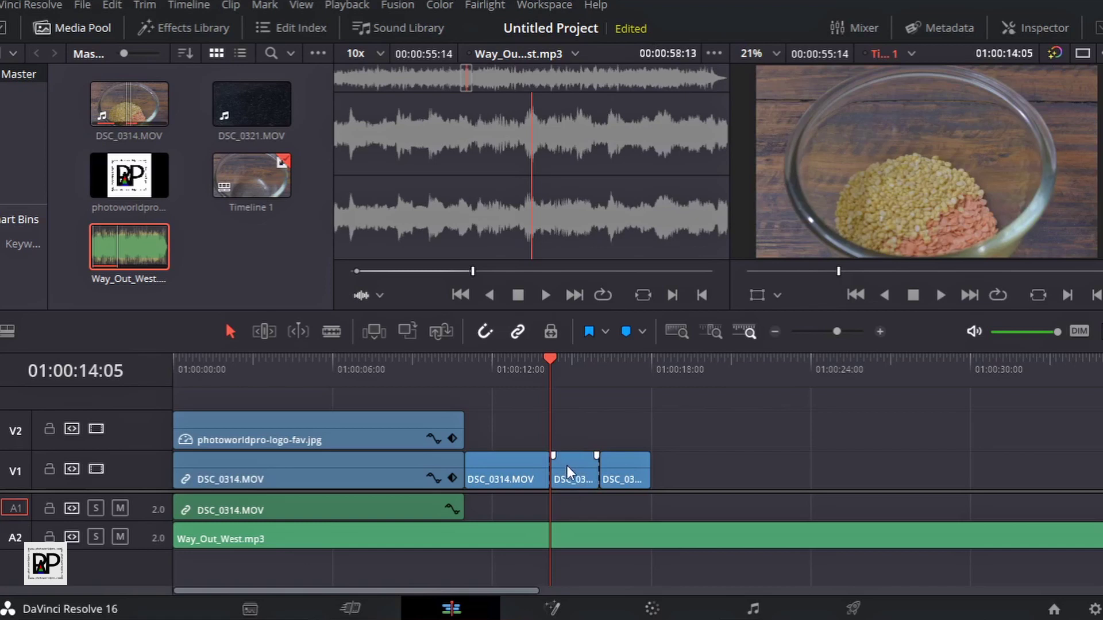
click(637, 471)
key(Delete)
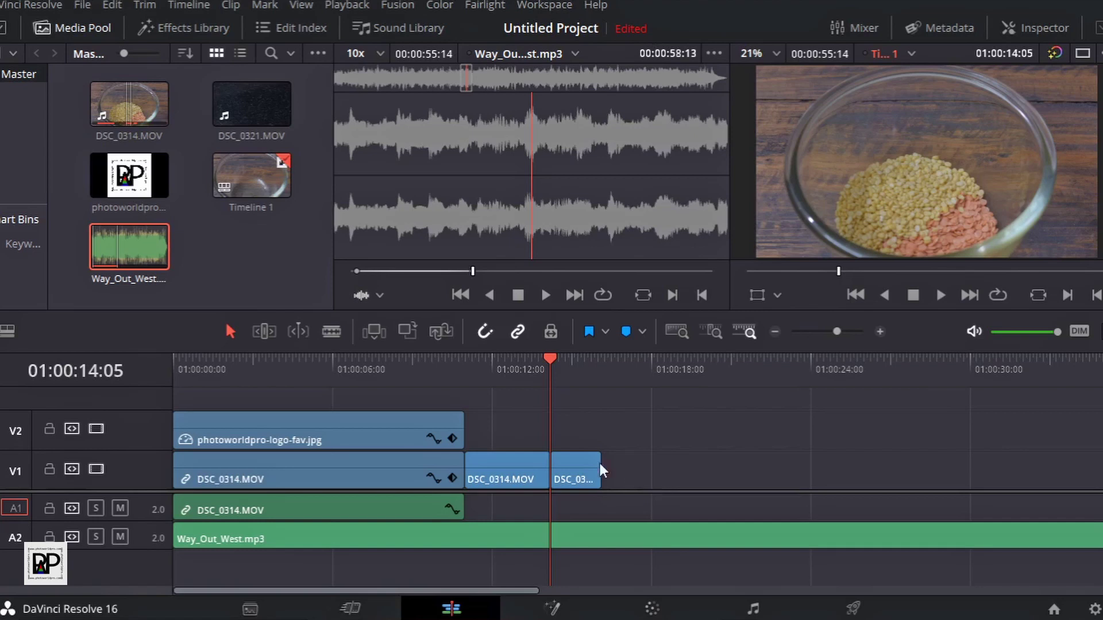
drag(572, 363, 578, 365)
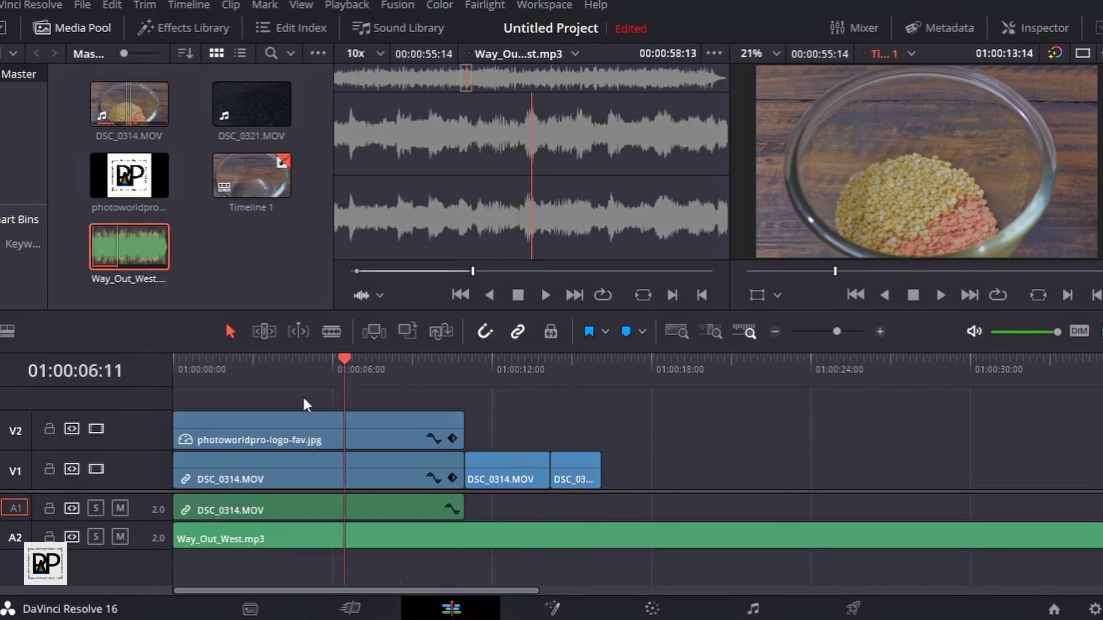
drag(578, 356, 155, 415)
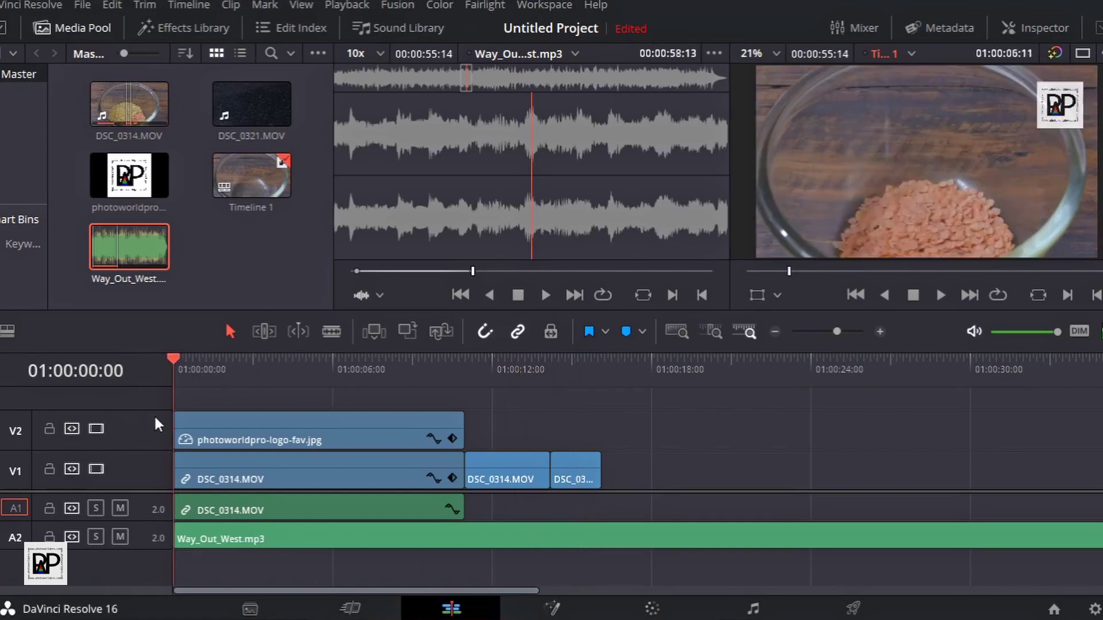
click(940, 294)
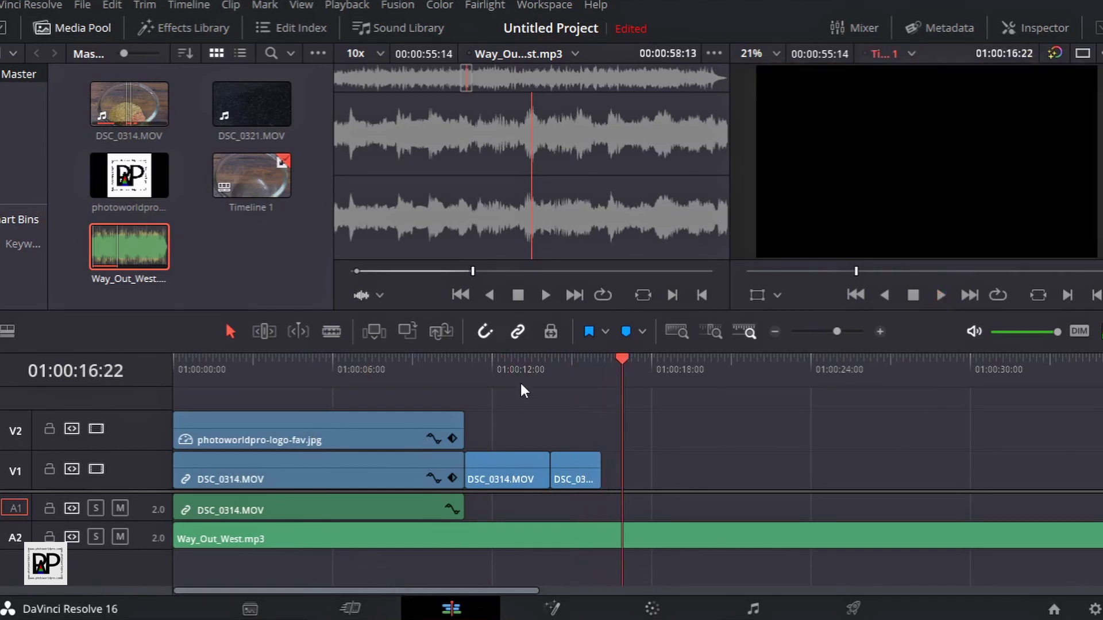
drag(577, 362, 145, 413)
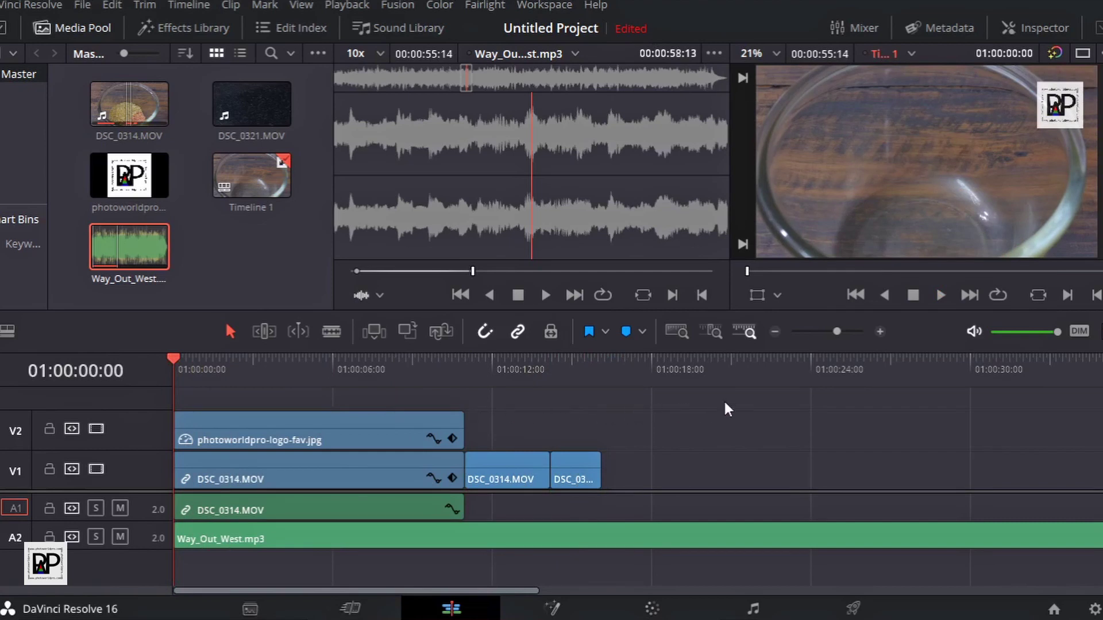
Step: Apply the YouTube 1080p render preset (1920x1080, QuickTime, H.264), then return to the Edit page
click(858, 610)
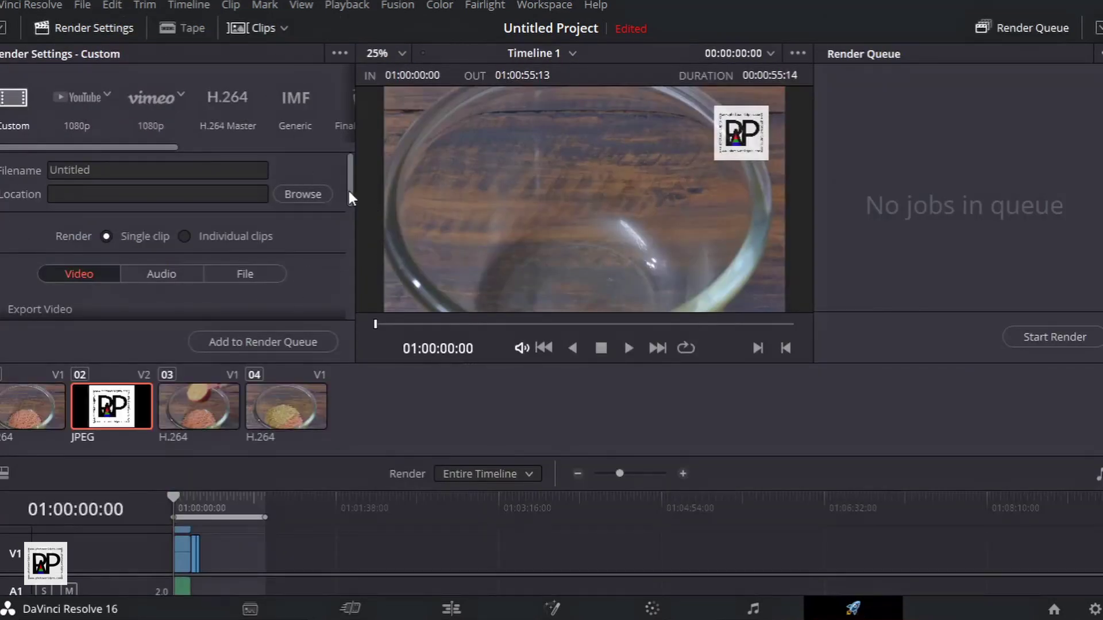
drag(348, 190, 65, 124)
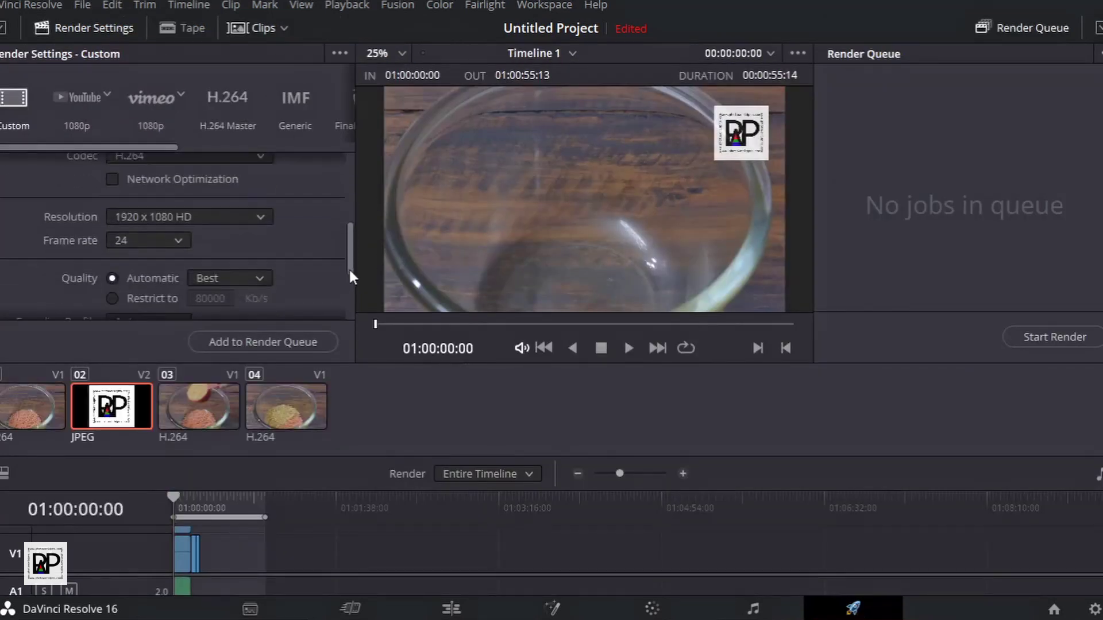
click(87, 99)
mouse_move(354, 179)
mouse_down()
mouse_move(376, 216)
mouse_move(368, 171)
mouse_up()
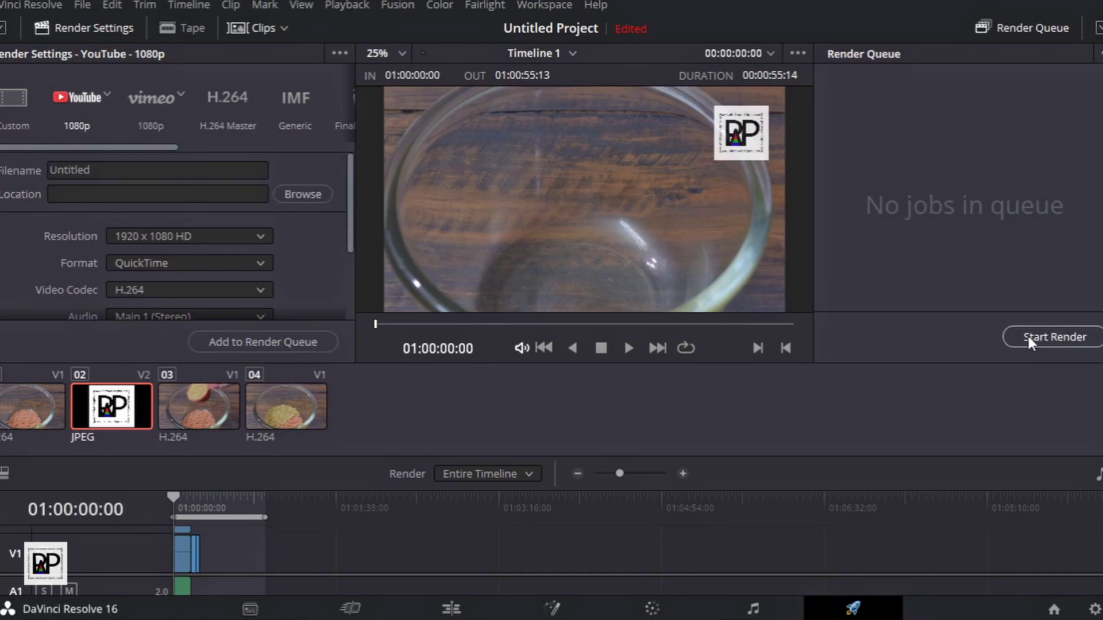
click(459, 610)
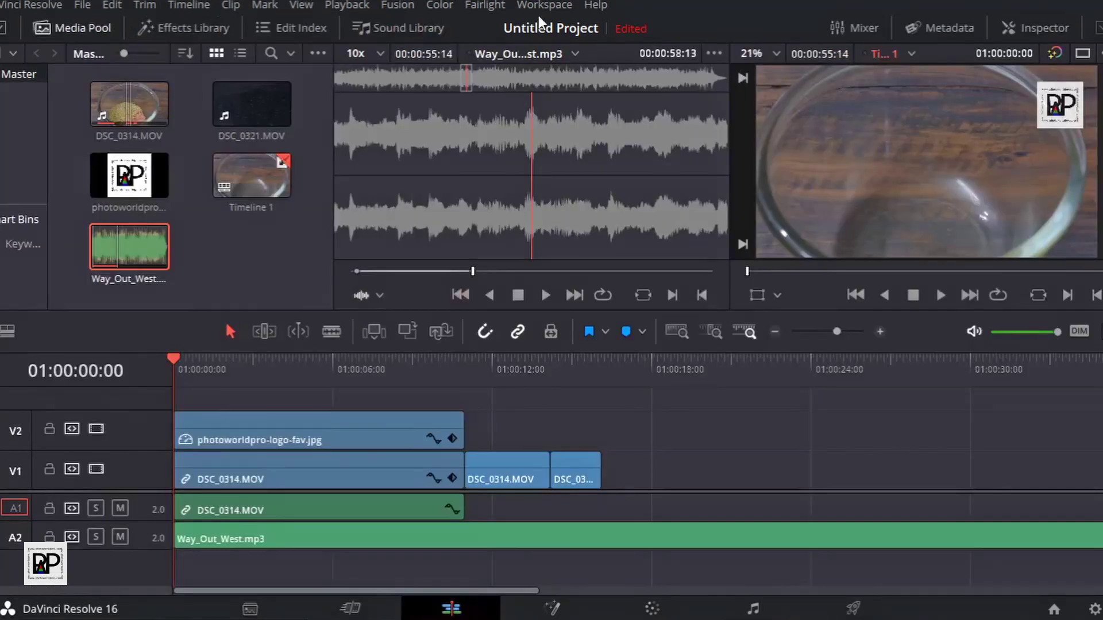